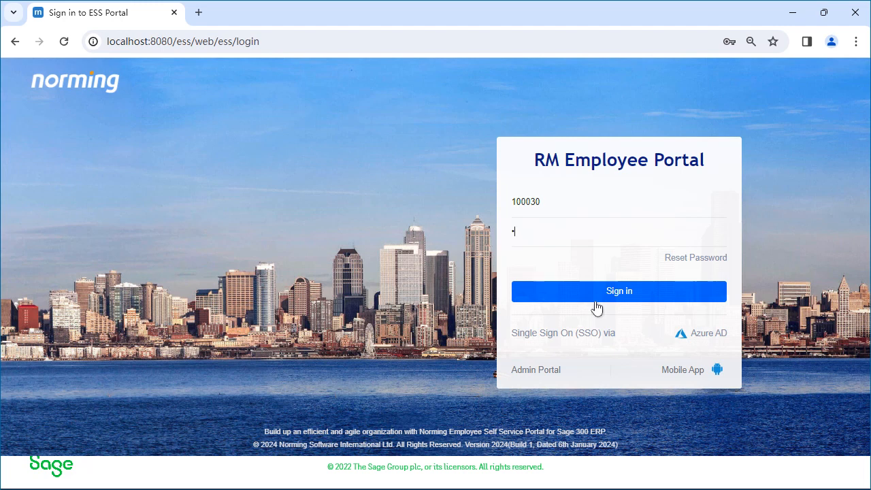
# Step: Sign in to the employee portal with the credentials already entered
pyautogui.click(647, 297)
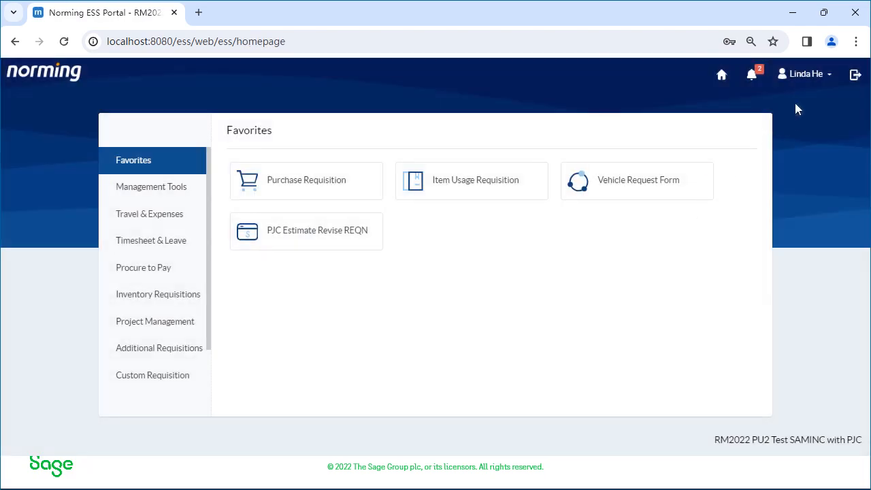
# Step: Review the display and default settings in My Preference, including the theme choices, and look over the remaining user account options
pyautogui.click(821, 79)
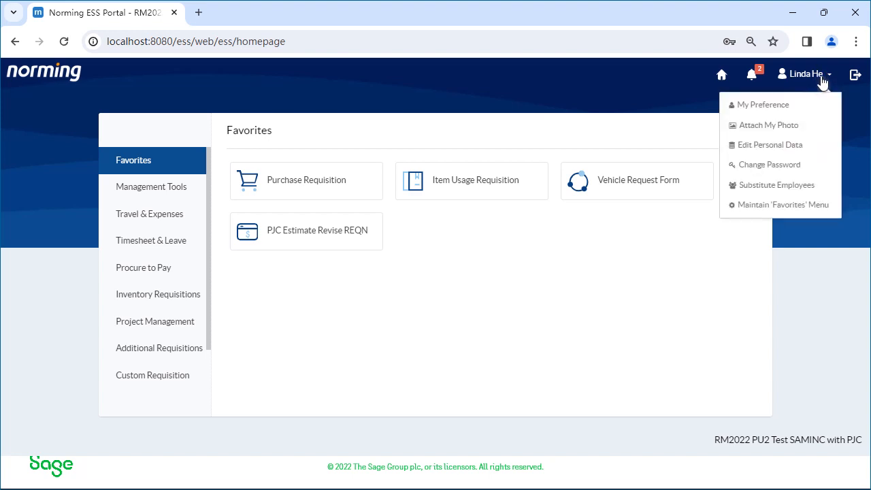
pyautogui.click(767, 112)
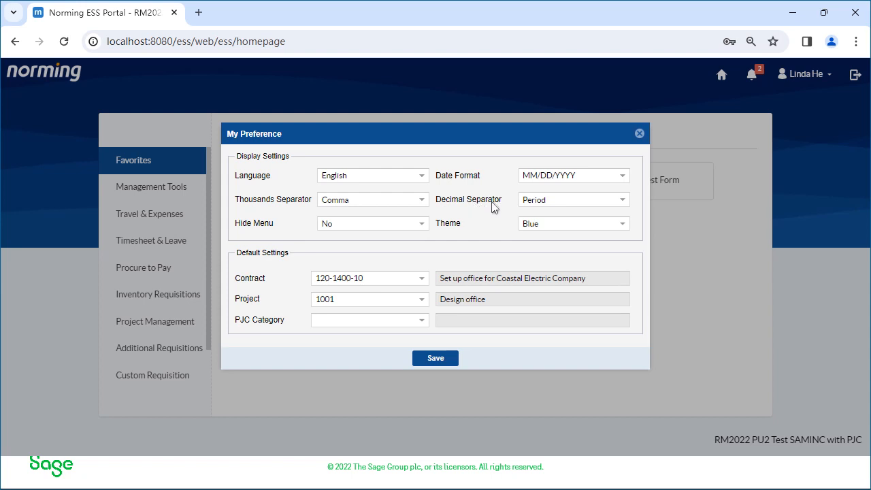
pyautogui.click(623, 225)
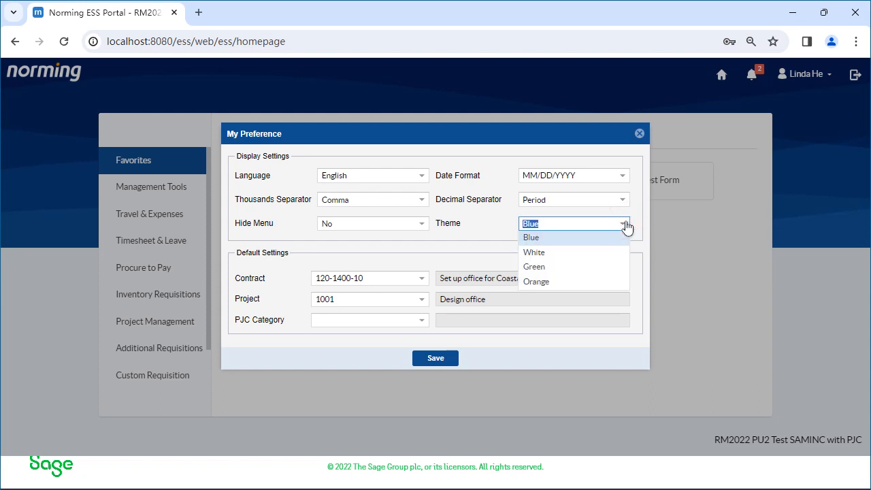
pyautogui.click(448, 250)
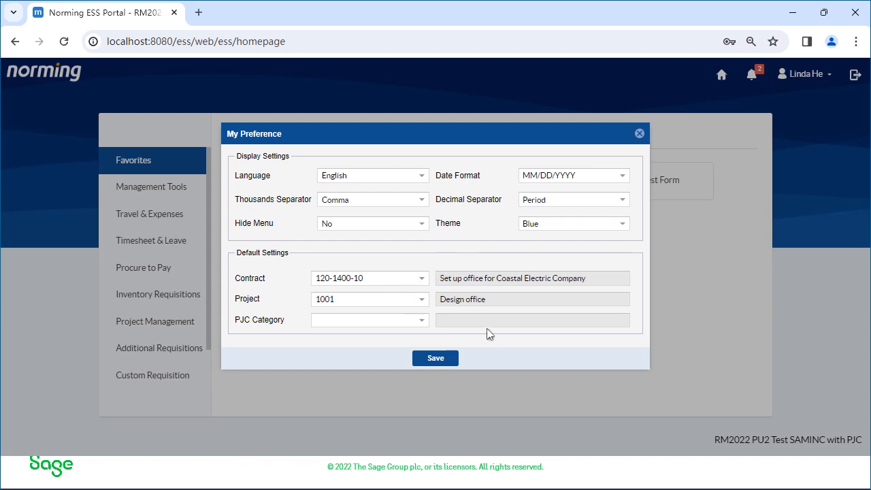
pyautogui.click(638, 133)
pyautogui.click(816, 75)
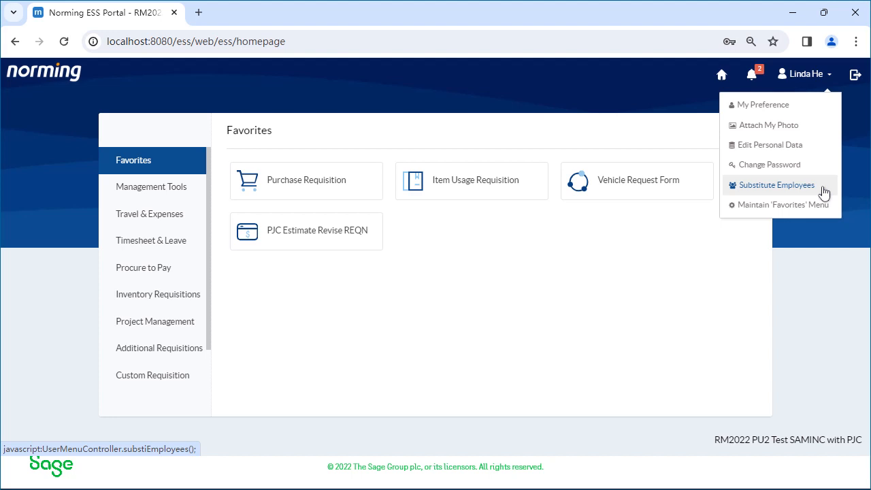
pyautogui.click(656, 293)
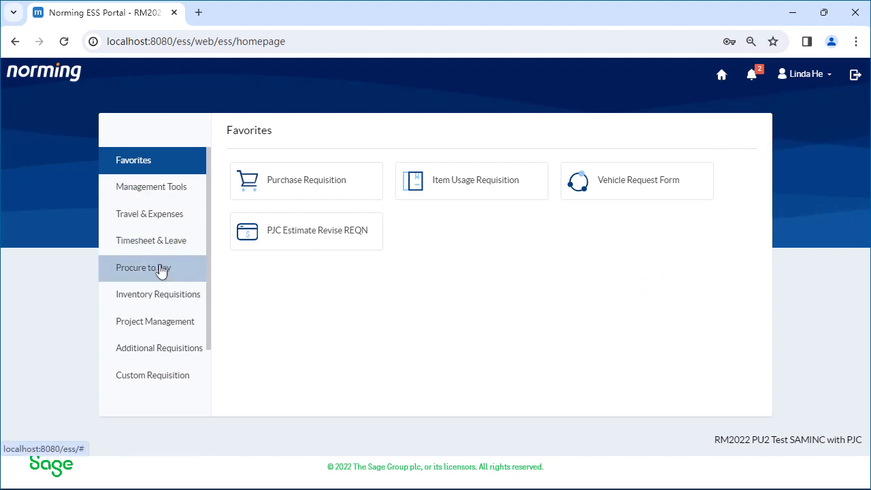
# Step: Browse the portal's module categories, including Management Tools, Travel & Expenses and Timesheet & Leave
pyautogui.scroll(-2, 162, 270)
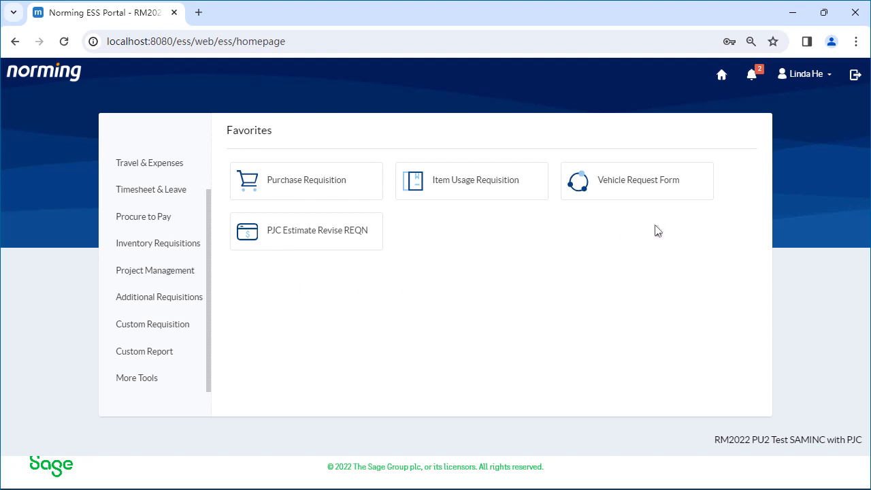
pyautogui.hotkey('ctrl', '-')
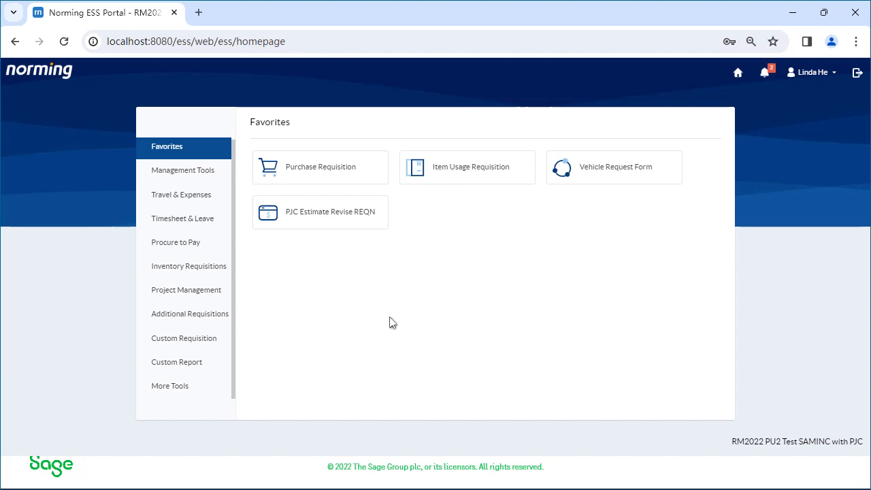
pyautogui.click(215, 176)
pyautogui.click(209, 202)
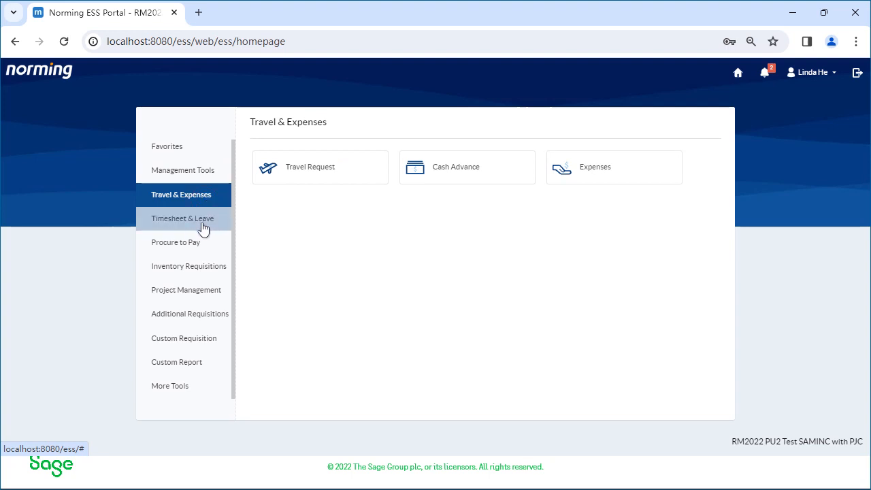
pyautogui.click(211, 222)
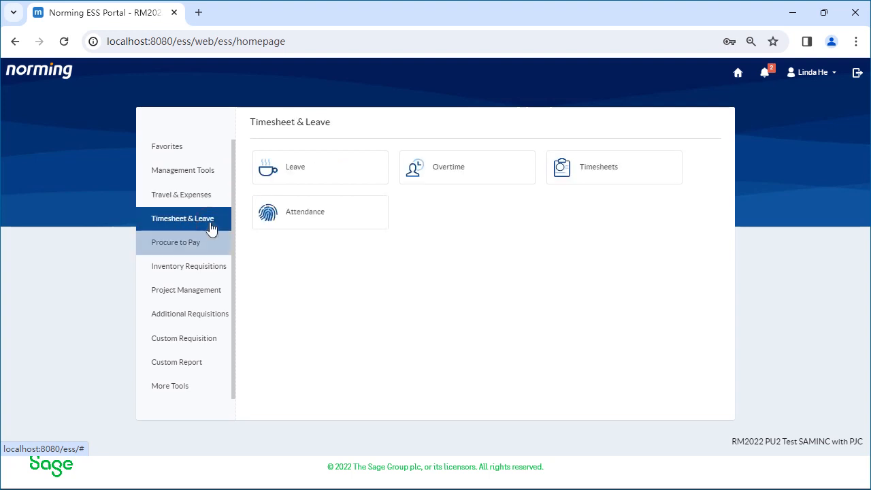
# Step: Start a new purchase requisition from the Procure to Pay category
pyautogui.click(210, 238)
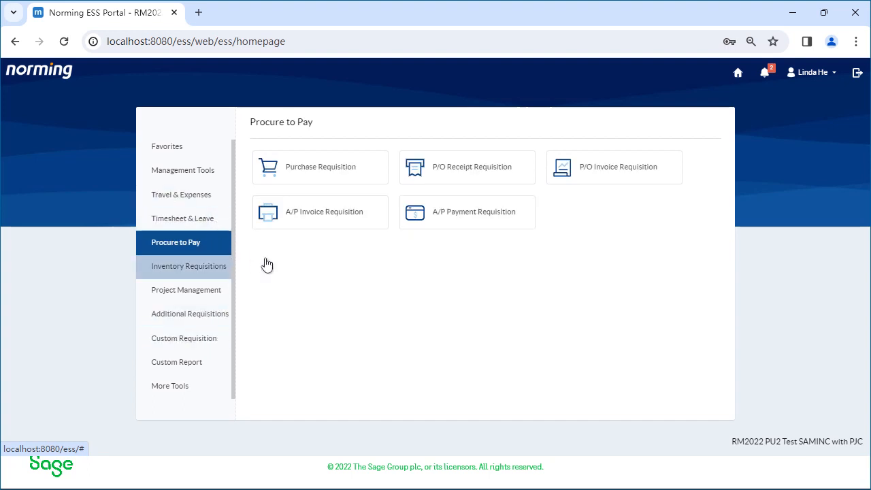
pyautogui.click(358, 181)
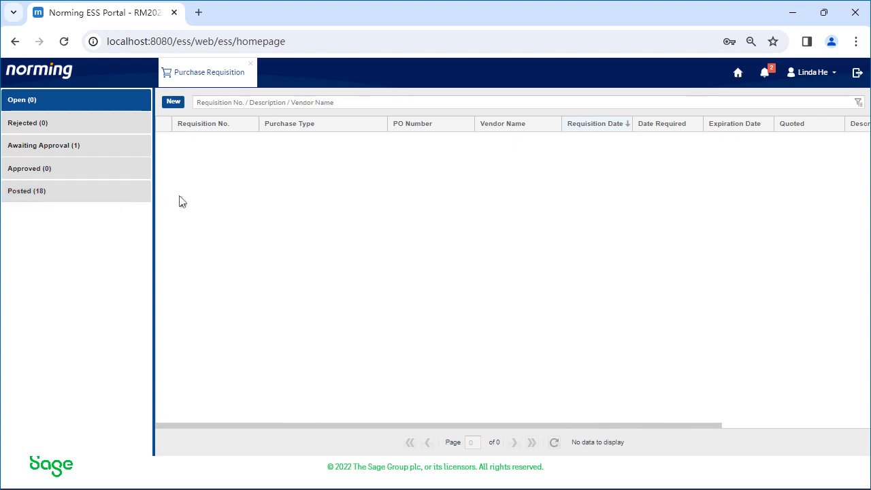
pyautogui.click(174, 102)
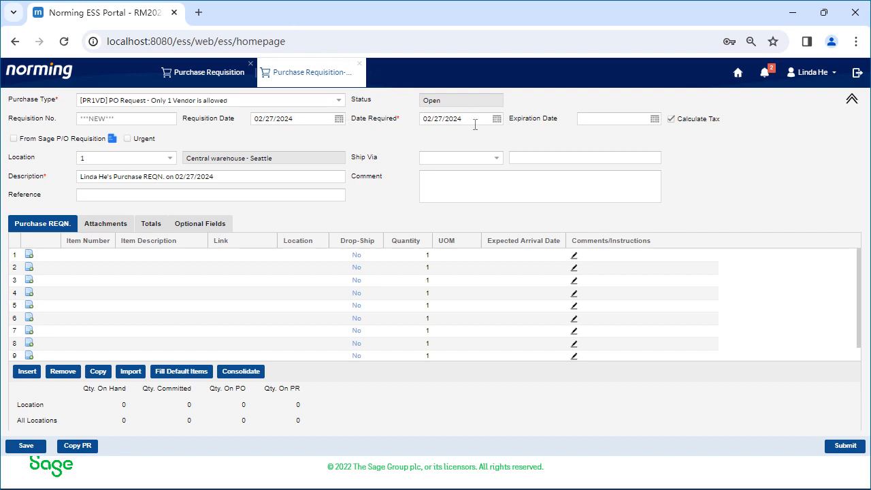
# Step: Set the requisition's Date Required to 03/08/2024 and mark it as urgent
pyautogui.click(496, 119)
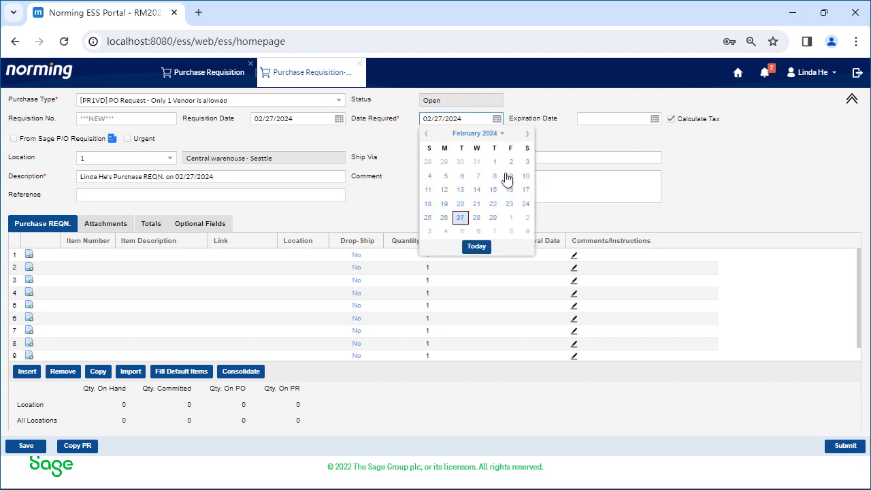
pyautogui.click(511, 232)
pyautogui.click(542, 179)
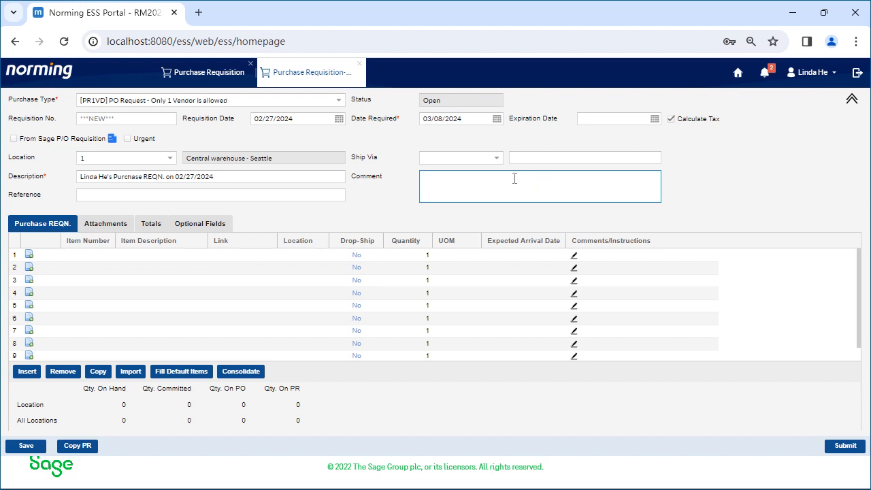
pyautogui.click(127, 139)
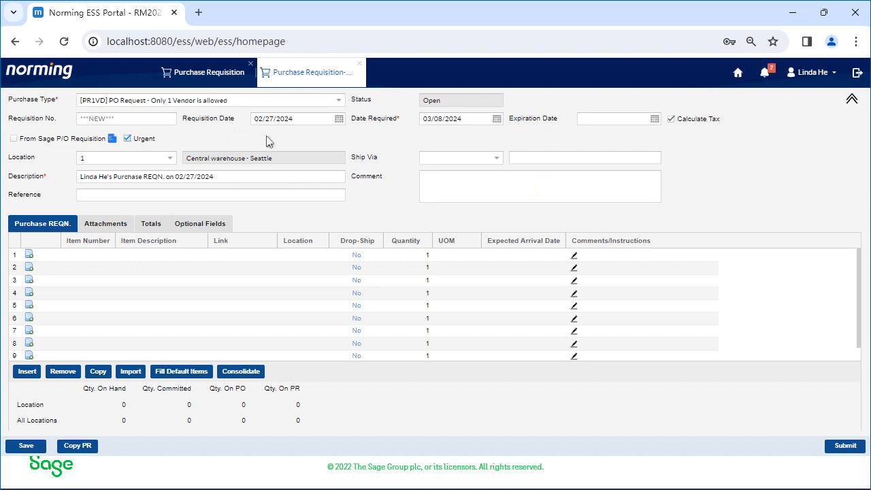
pyautogui.click(252, 196)
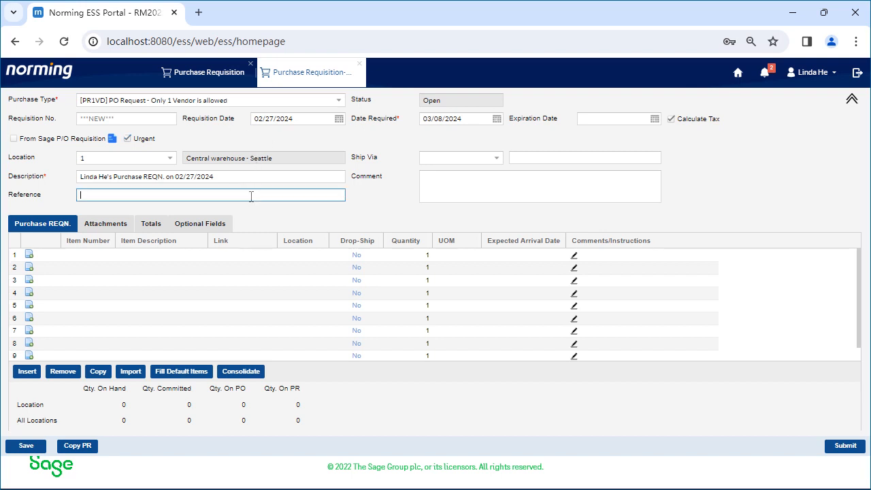
pyautogui.click(494, 190)
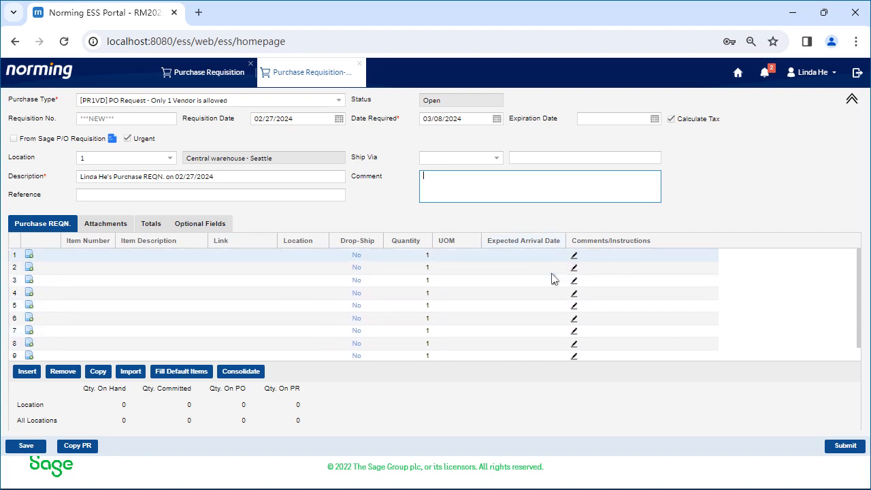
pyautogui.click(496, 400)
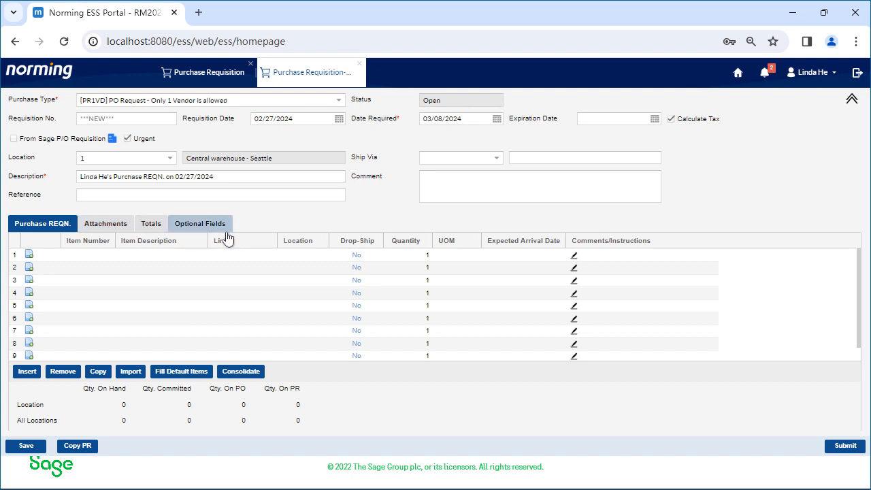
# Step: Look up item a1-103 in the first line's item number list and clear the search
pyautogui.click(107, 262)
pyautogui.click(108, 256)
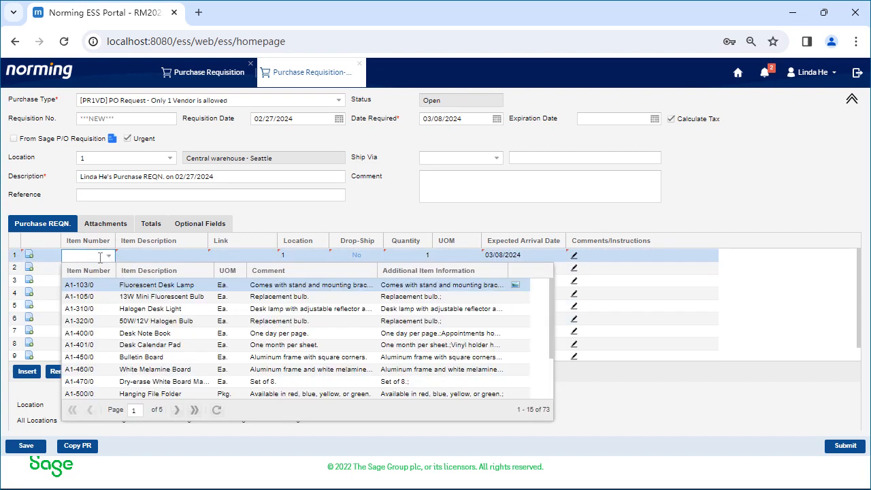
pyautogui.write('a1-103')
pyautogui.hotkey('ctrl', 'a')
pyautogui.press('BackSpace')
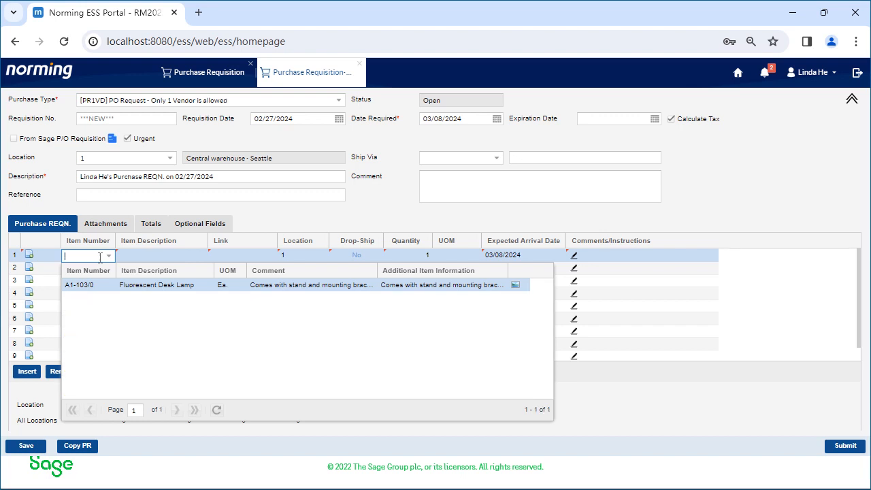
pyautogui.click(259, 221)
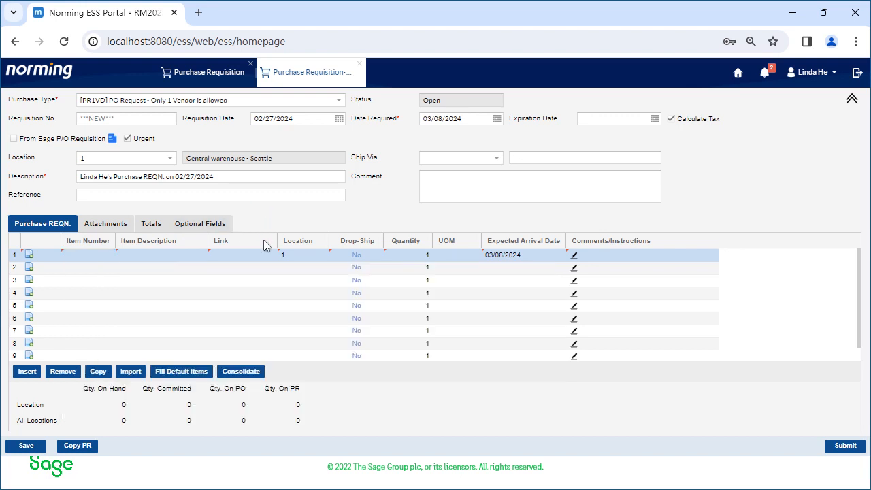
# Step: Fill the requisition lines with the default items and try to remove the empty third line
pyautogui.click(195, 379)
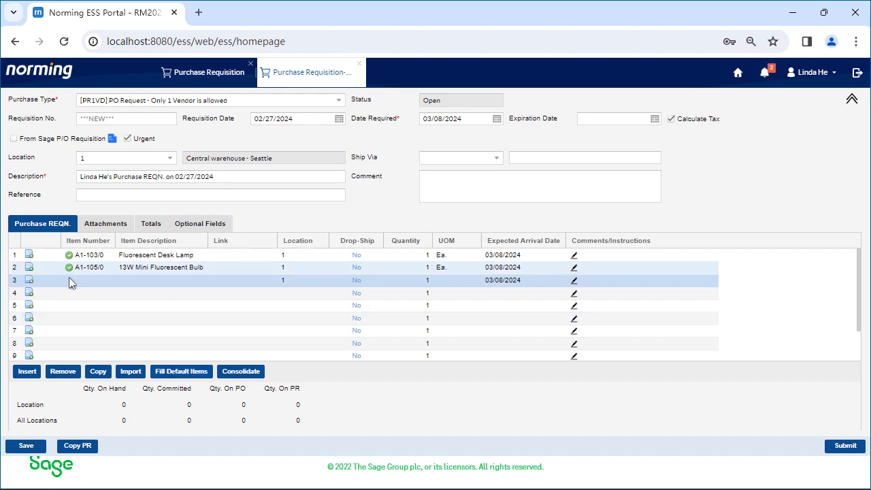
pyautogui.click(108, 281)
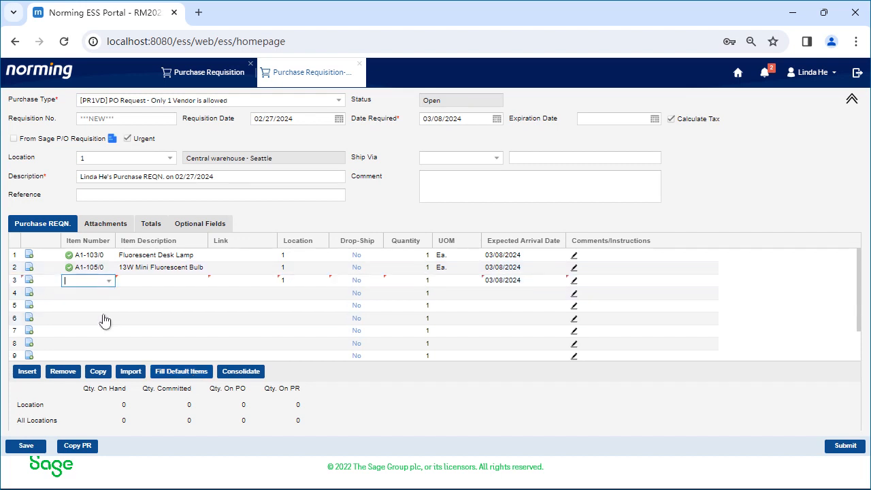
pyautogui.click(68, 379)
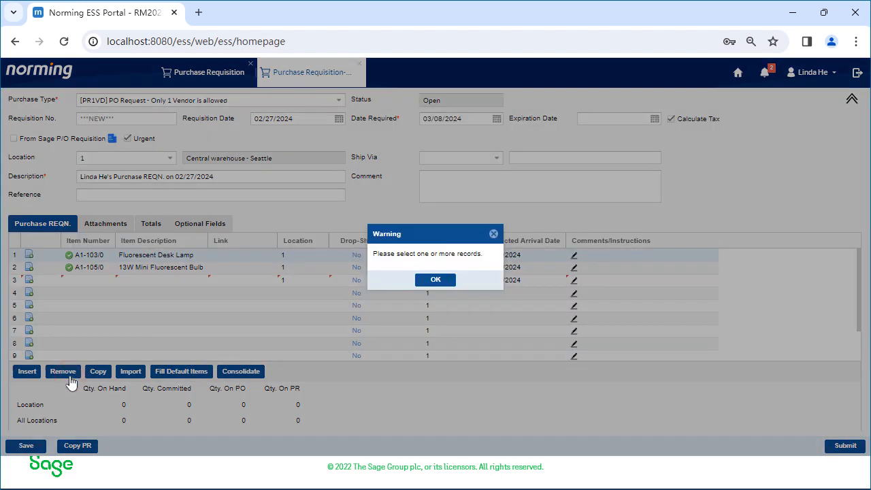
pyautogui.click(436, 279)
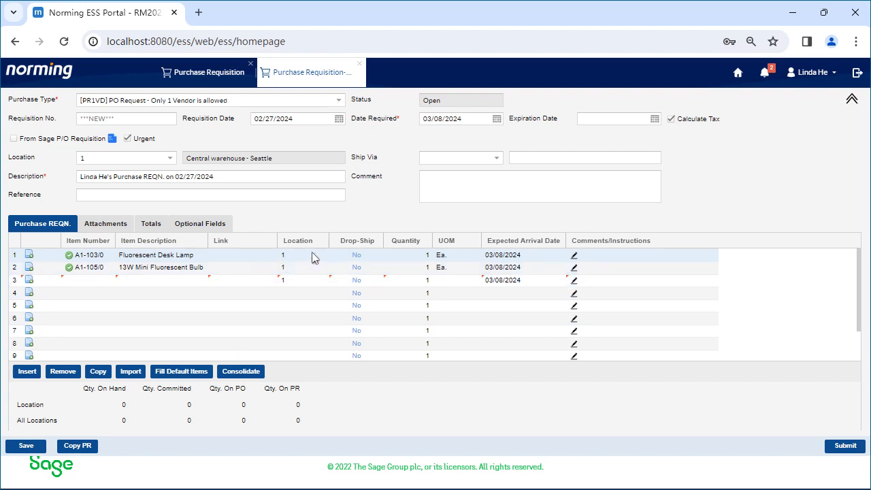
# Step: Set the quantity to 10 for the Fluorescent Desk Lamp and 100 for the 13W Mini Fluorescent Bulb
pyautogui.click(411, 258)
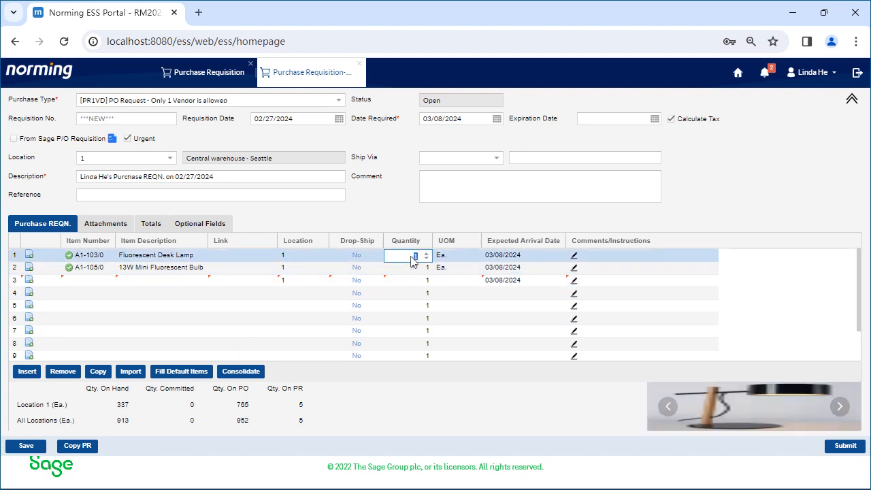
pyautogui.write('10')
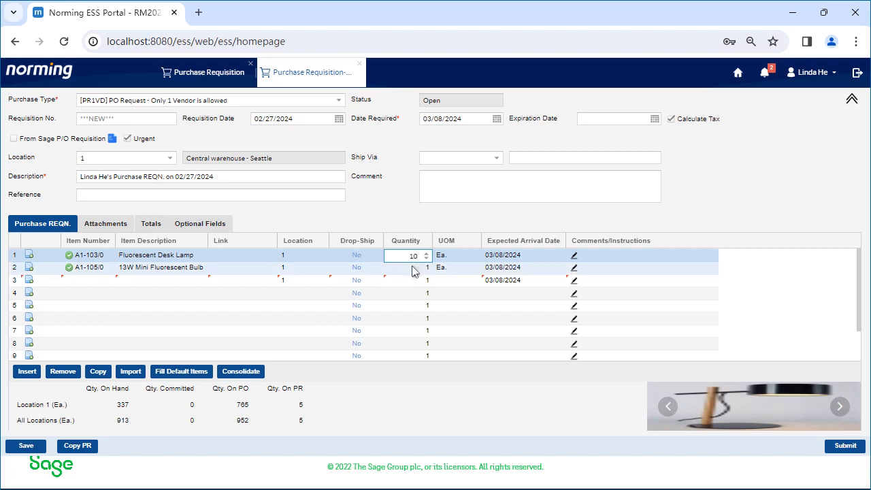
pyautogui.click(414, 268)
pyautogui.write('100')
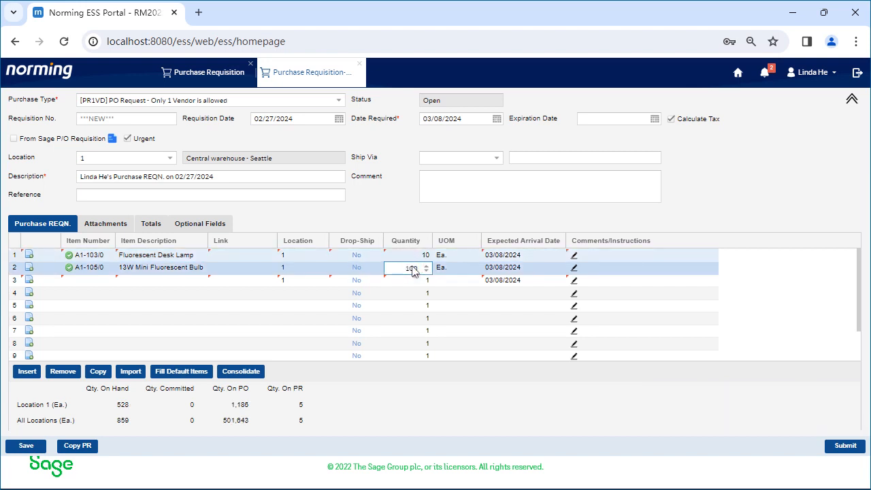
# Step: Enter the comment "test 2e" for the desk lamp line and "teadfsad" for the fluorescent bulb line
pyautogui.click(628, 253)
pyautogui.write('test')
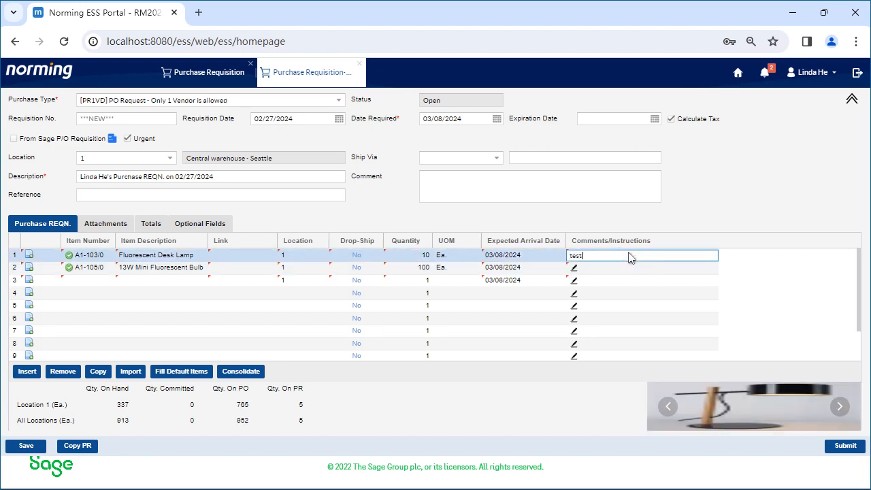
pyautogui.write(' 2e')
pyautogui.click(608, 268)
pyautogui.write('teadfsad')
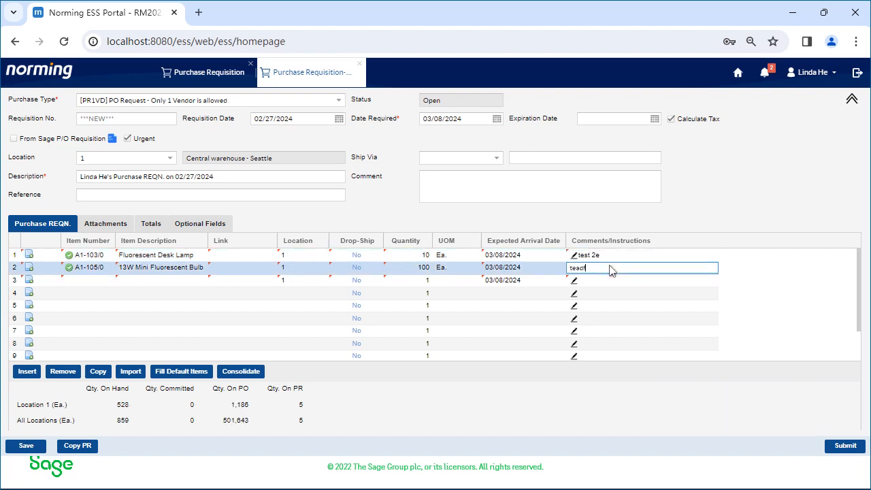
pyautogui.click(725, 256)
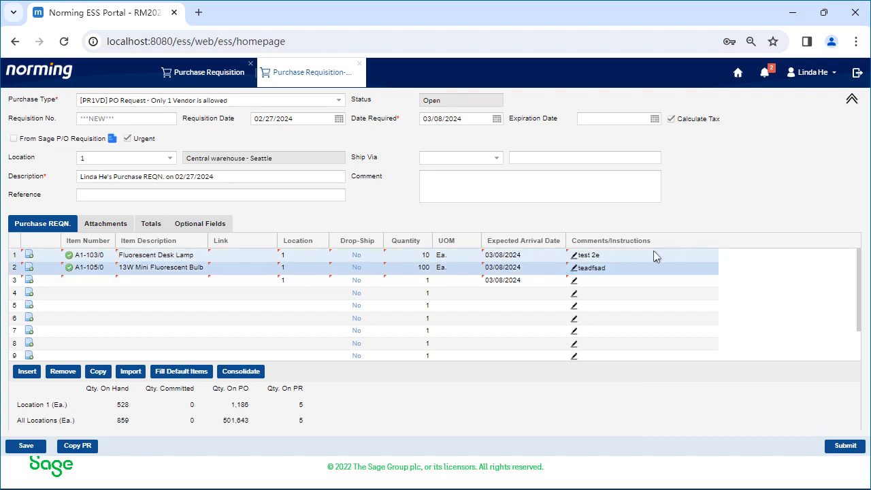
# Step: Inspect the available comment types for the Fluorescent Desk Lamp line and close its comments without changes
pyautogui.click(575, 256)
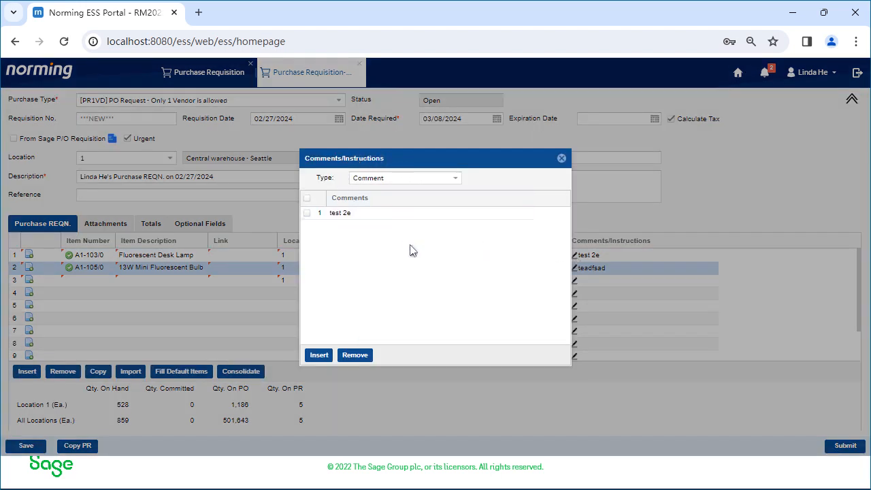
pyautogui.click(456, 181)
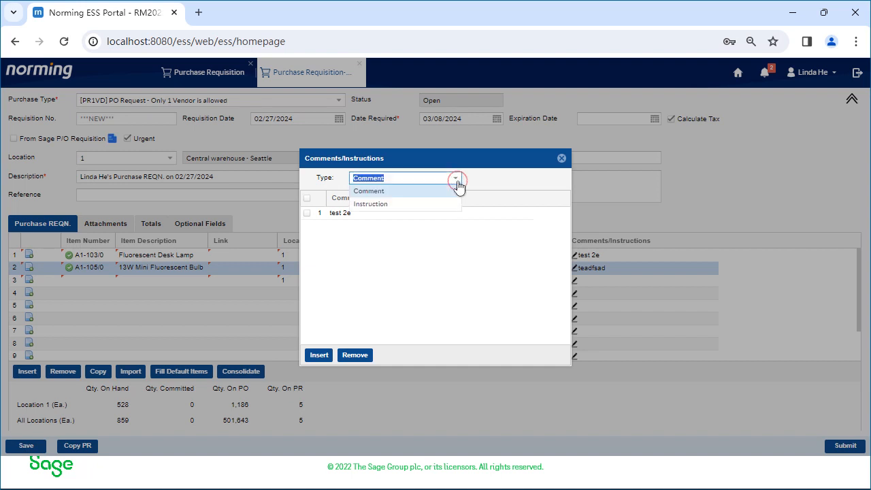
pyautogui.click(478, 277)
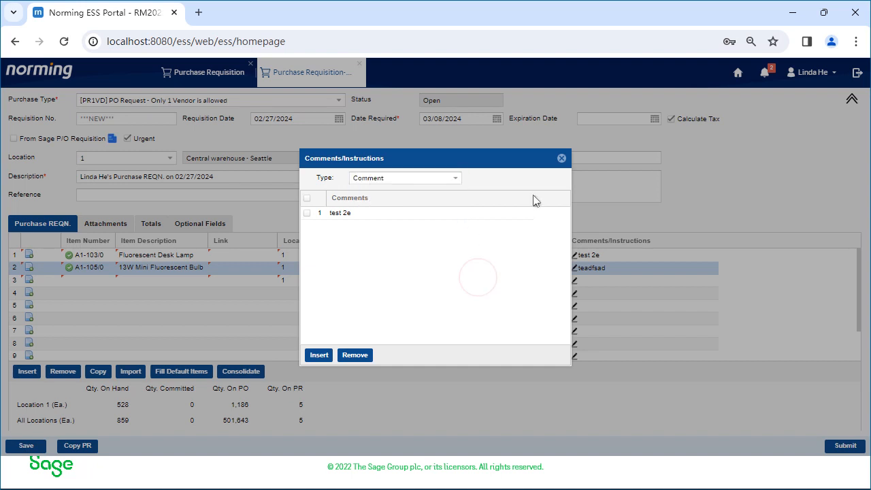
pyautogui.click(562, 158)
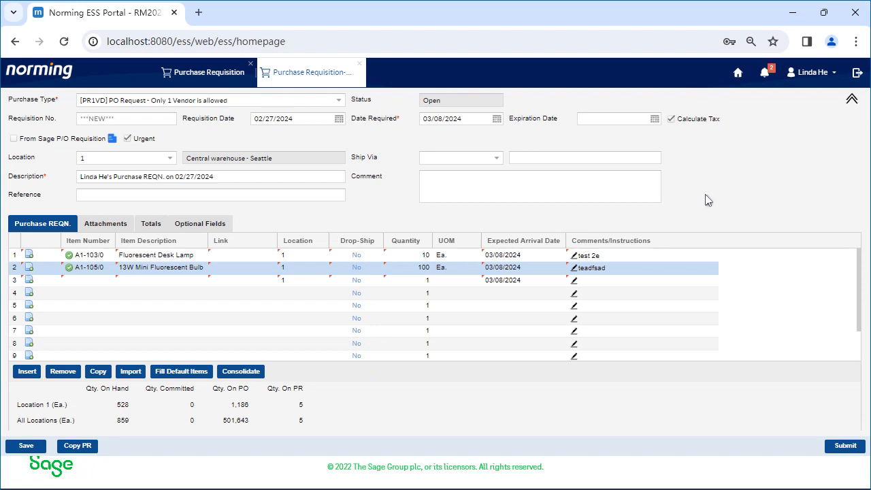
pyautogui.click(253, 256)
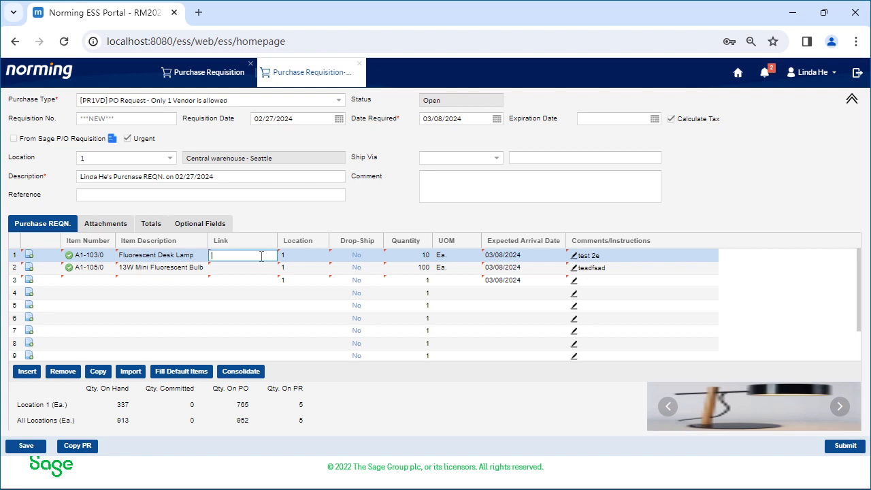
pyautogui.write('www.n')
pyautogui.write('ing.com')
pyautogui.press('Tab')
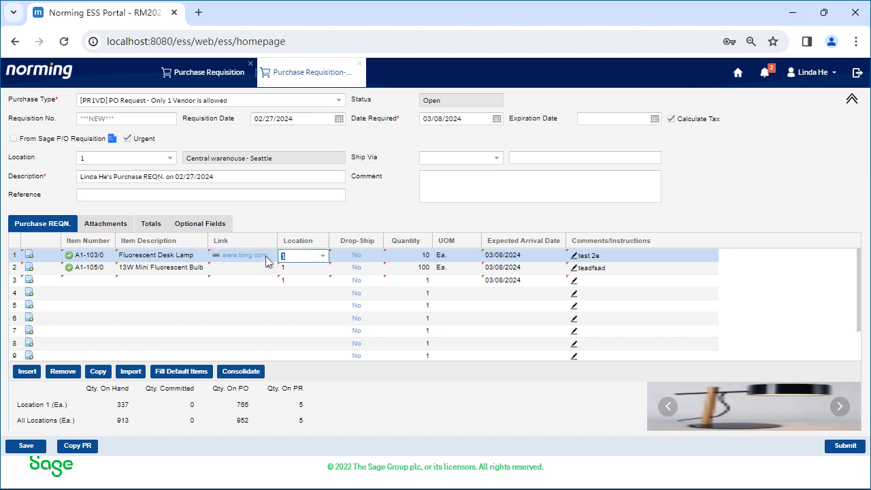
pyautogui.click(215, 257)
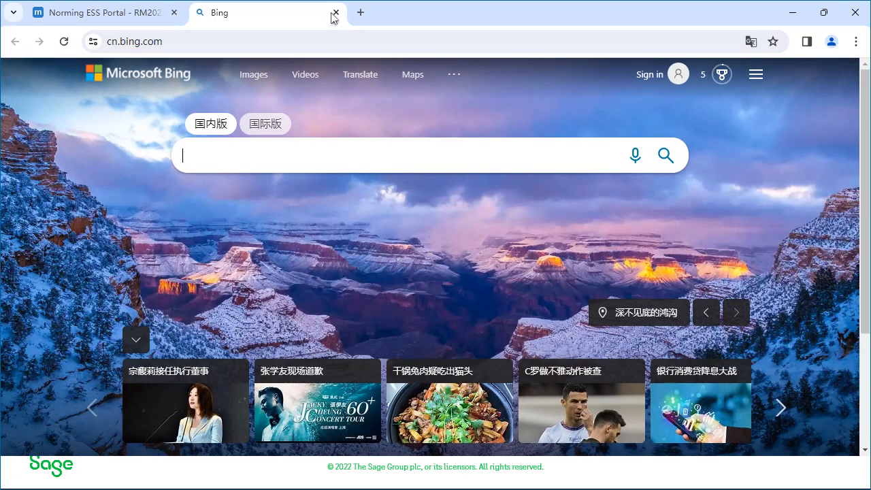
pyautogui.click(333, 14)
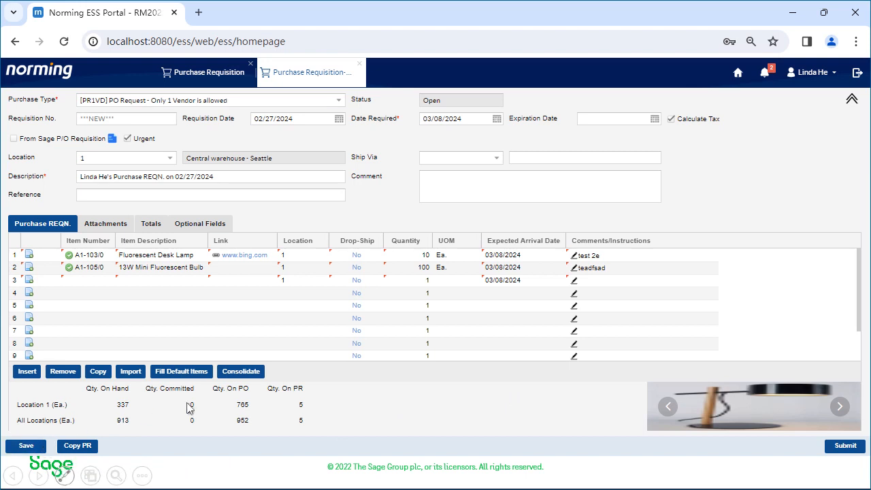
# Step: Look at the Import Wizard for requisition lines, dismiss it without importing, and save the requisition
pyautogui.click(131, 373)
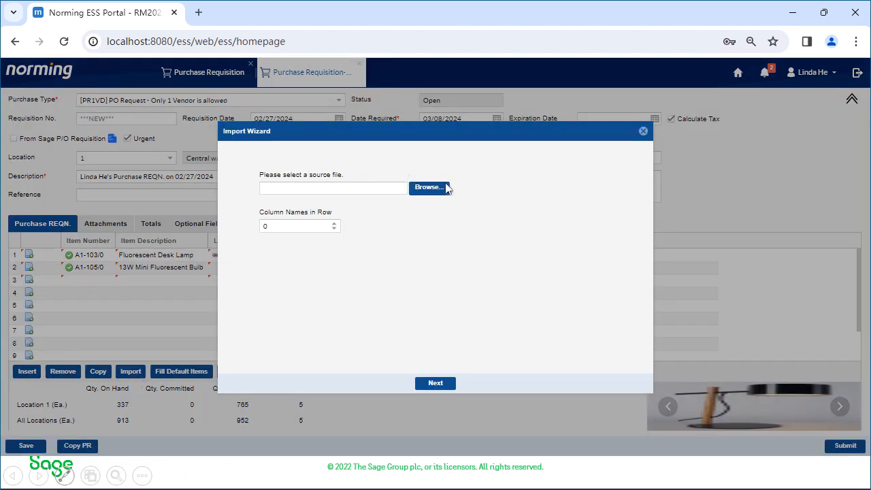
pyautogui.click(643, 130)
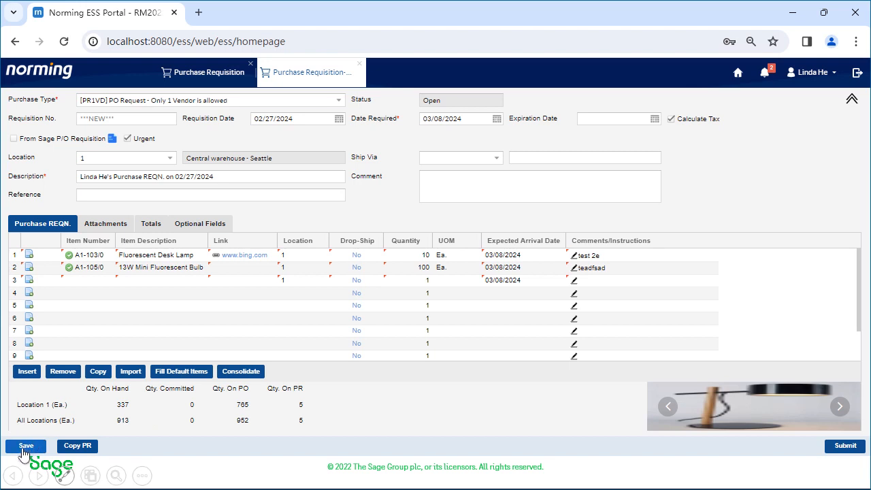
pyautogui.click(25, 447)
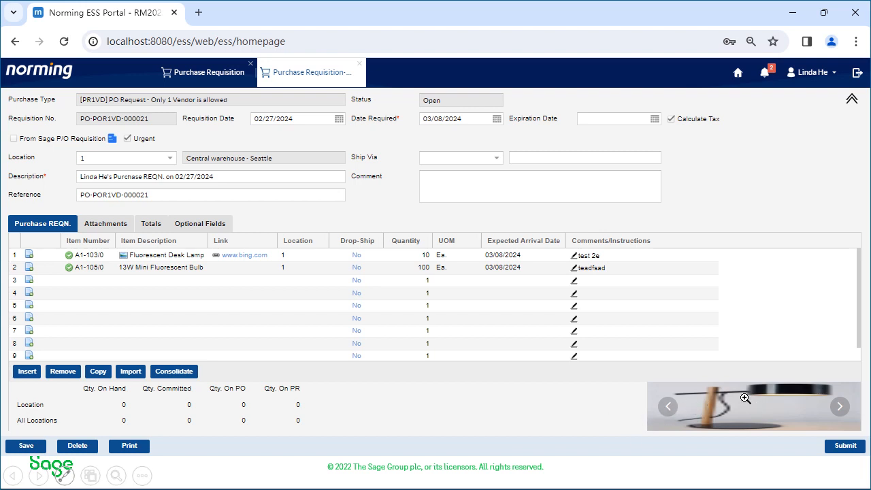
# Step: View the desk lamp's product picture enlarged and browse through the item's other pictures
pyautogui.click(772, 406)
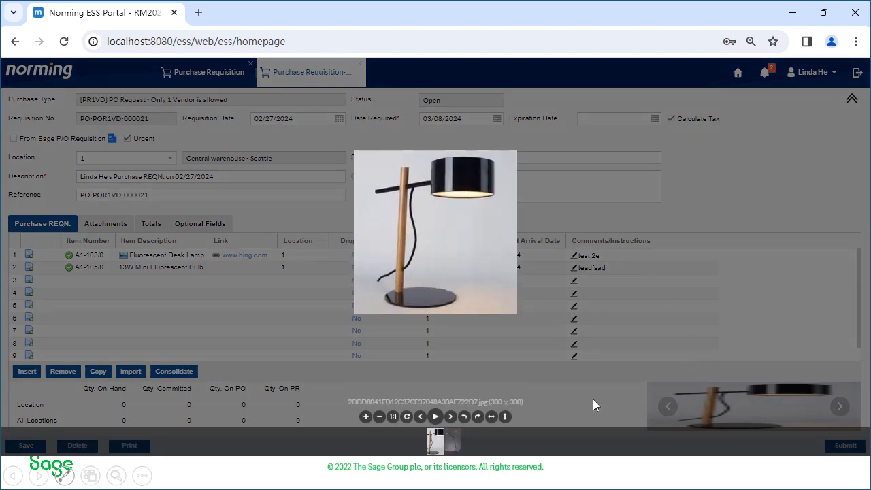
pyautogui.click(688, 177)
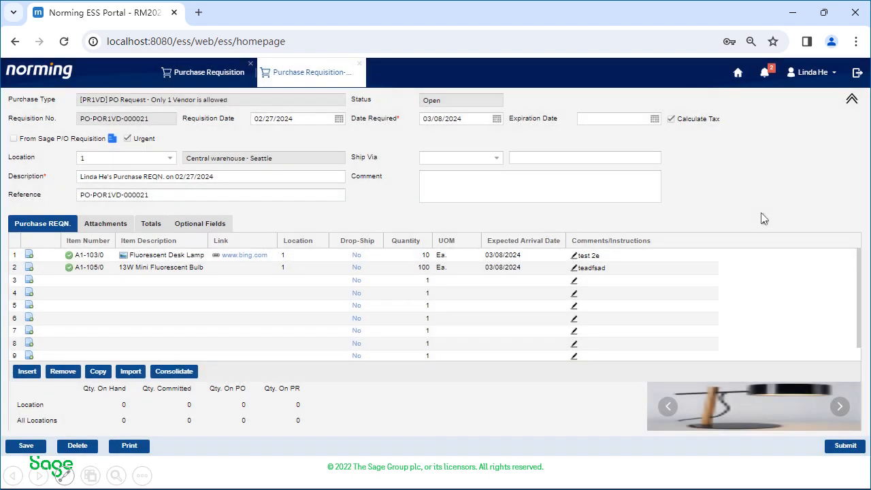
pyautogui.click(840, 406)
pyautogui.click(841, 406)
# Step: Attach the file DeskLamp.jpg to the Fluorescent Desk Lamp line
pyautogui.click(34, 258)
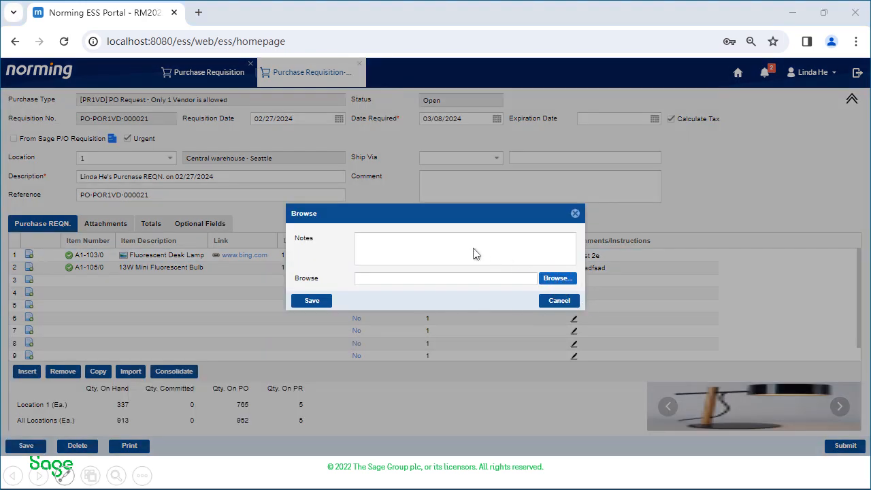
pyautogui.click(556, 278)
pyautogui.doubleClick(557, 129)
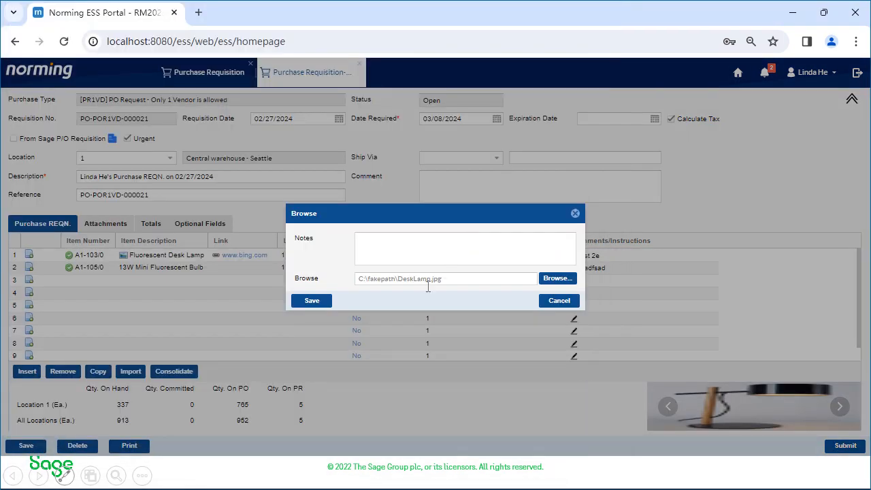
pyautogui.click(315, 301)
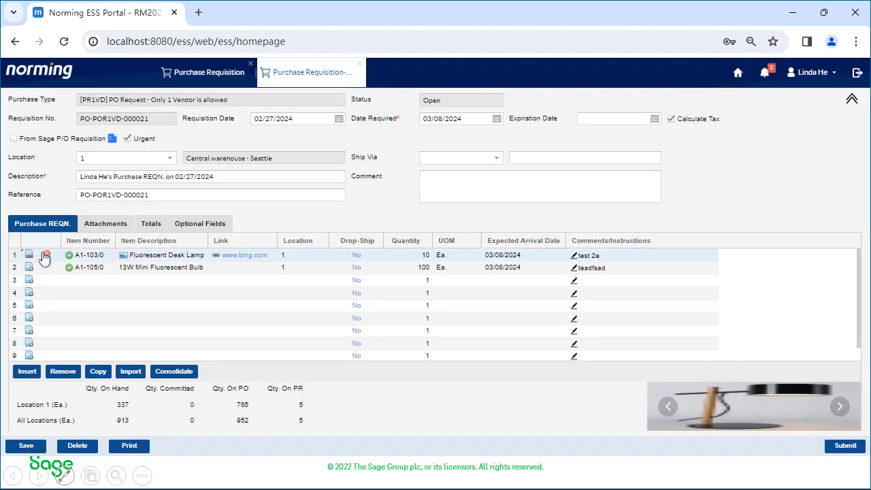
# Step: Attach Bulb.jpg, FluorescentBulb.jpg and DeskLight.jpg to the requisition as a whole
pyautogui.click(98, 231)
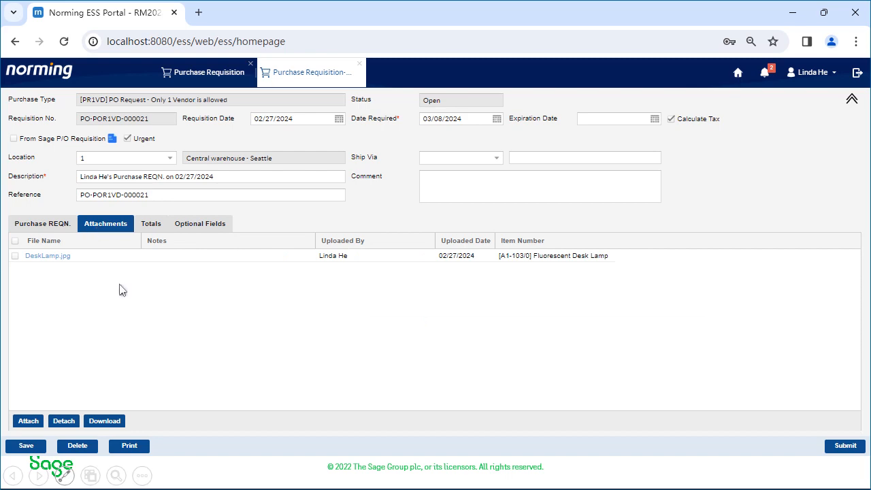
pyautogui.click(28, 421)
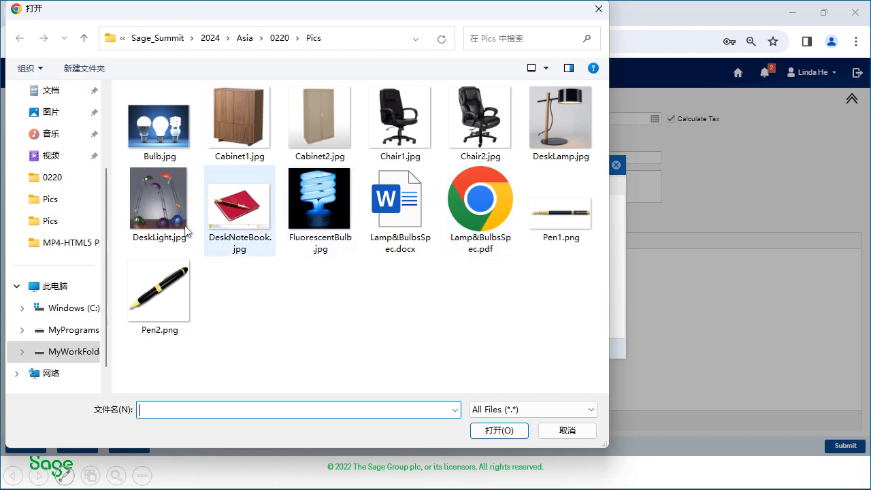
pyautogui.click(164, 129)
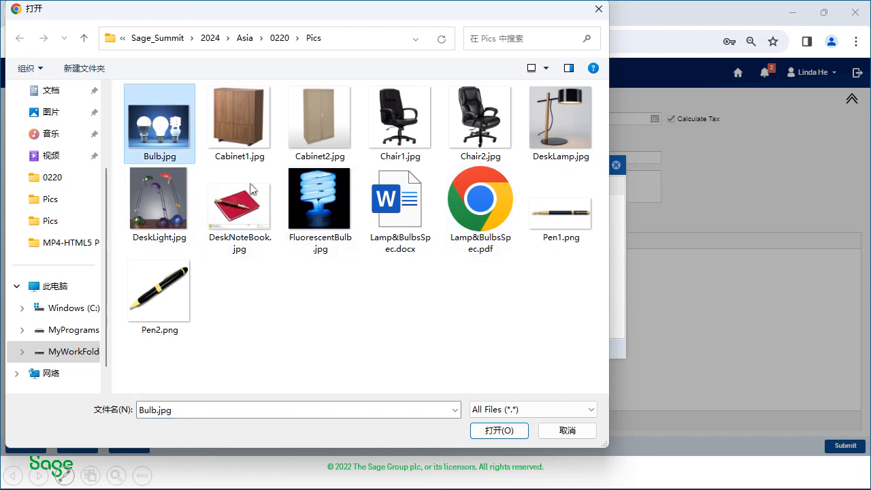
pyautogui.keyDown('ctrl'); pyautogui.click(303, 201); pyautogui.keyUp('ctrl')
pyautogui.keyDown('ctrl'); pyautogui.click(170, 211); pyautogui.keyUp('ctrl')
pyautogui.click(502, 432)
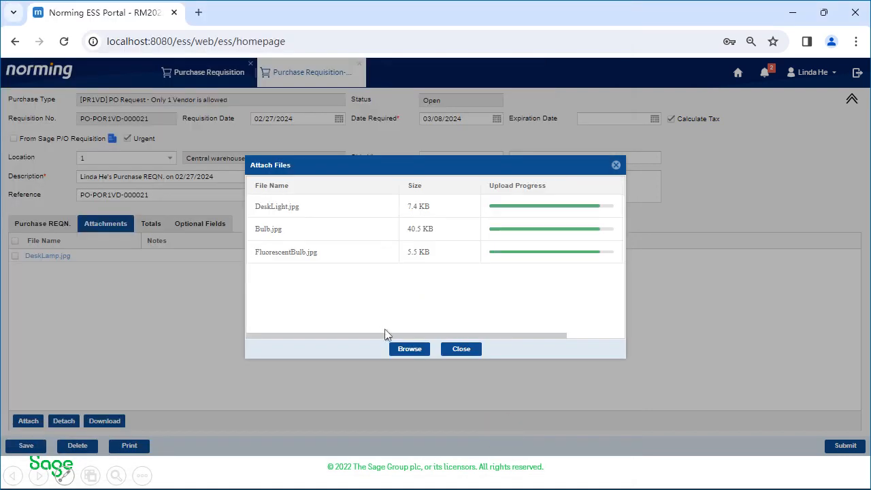
pyautogui.click(456, 350)
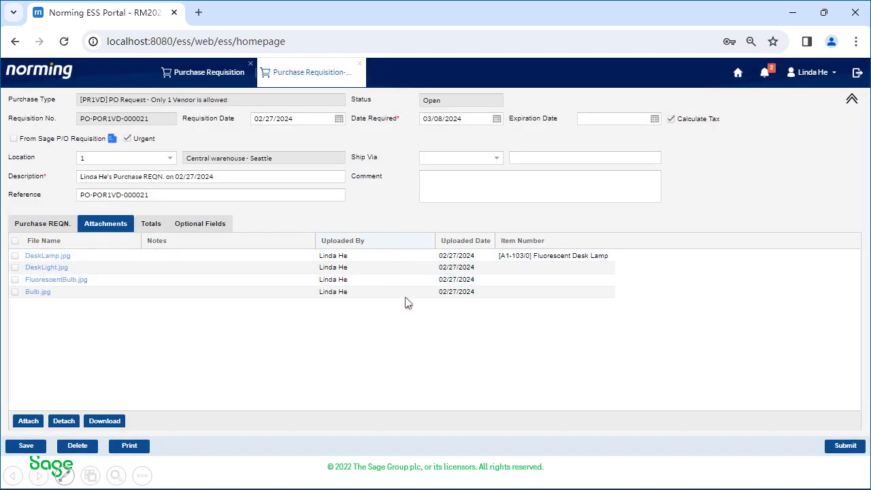
# Step: Review the requisition's attachments, optional fields and totals, and return to the item lines
pyautogui.click(524, 254)
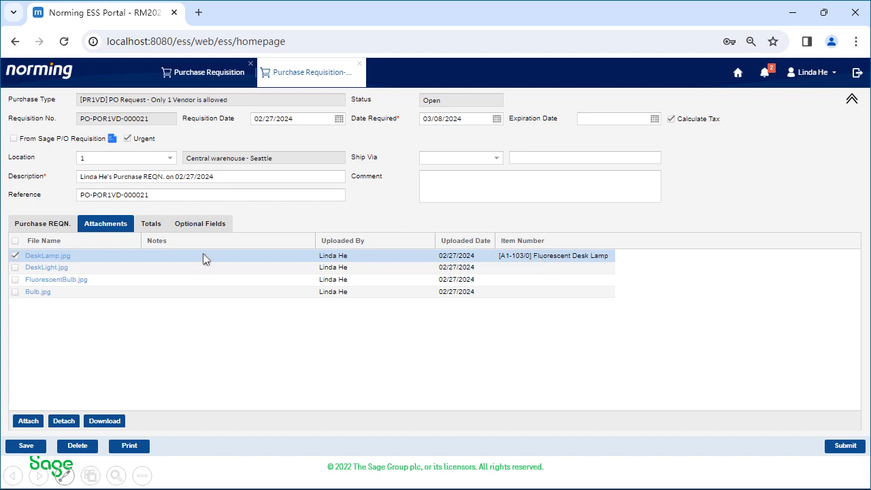
pyautogui.click(42, 224)
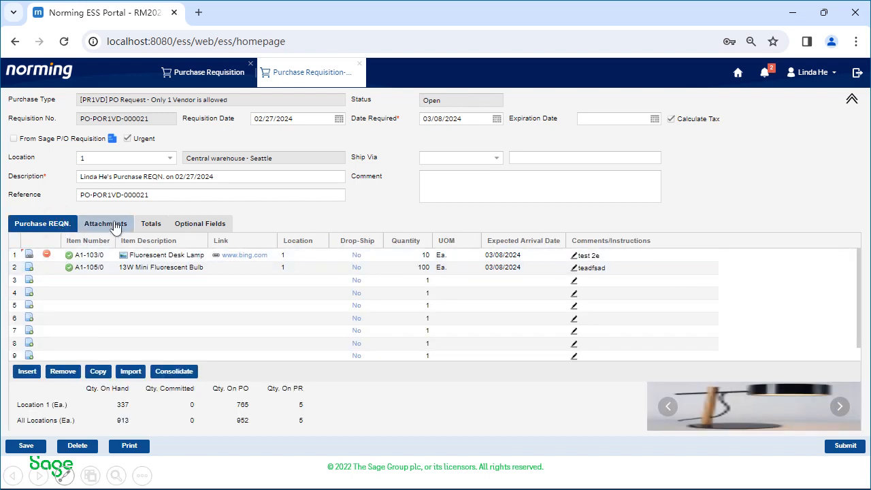
pyautogui.click(114, 226)
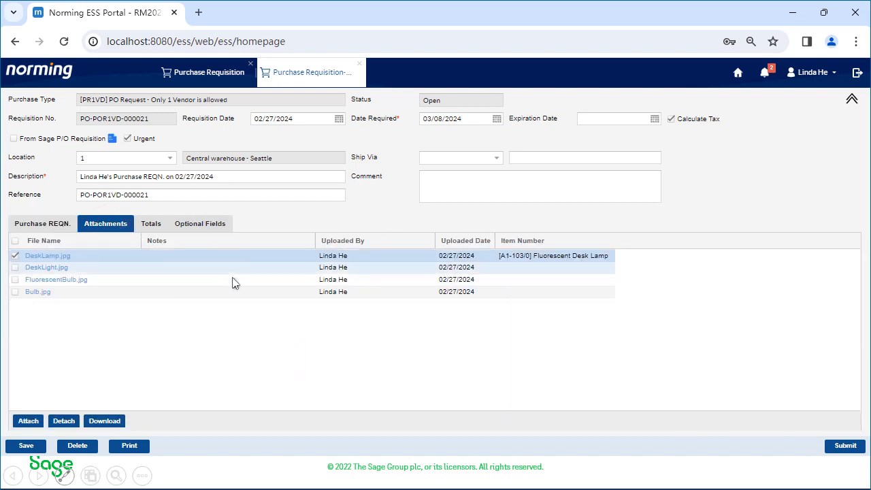
pyautogui.click(201, 224)
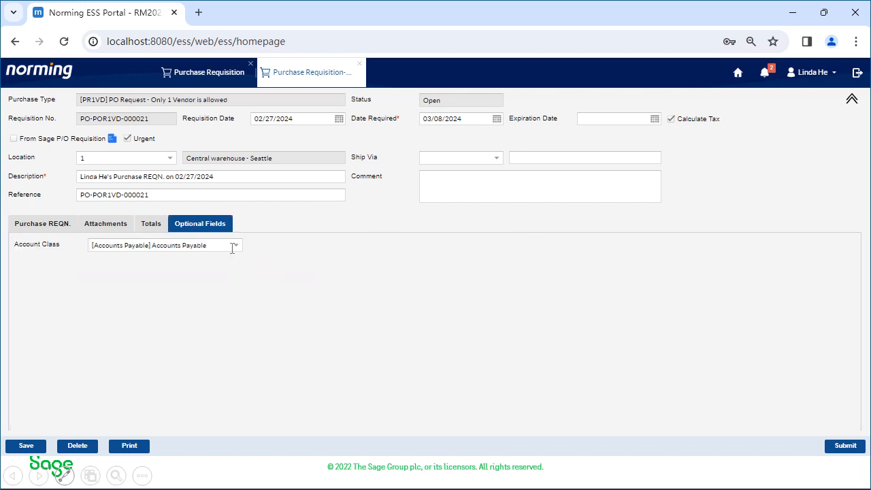
pyautogui.click(151, 226)
pyautogui.click(39, 226)
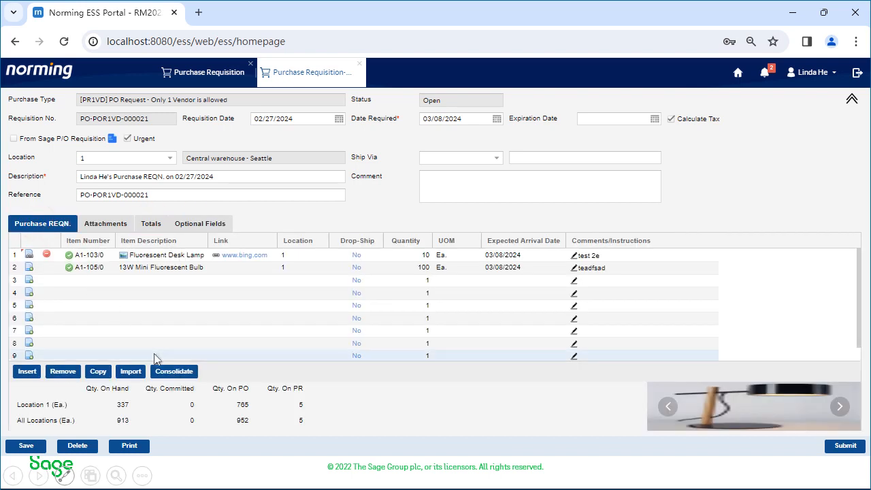
# Step: Save the requisition and submit it for approval, continuing past the budget warning
pyautogui.click(26, 446)
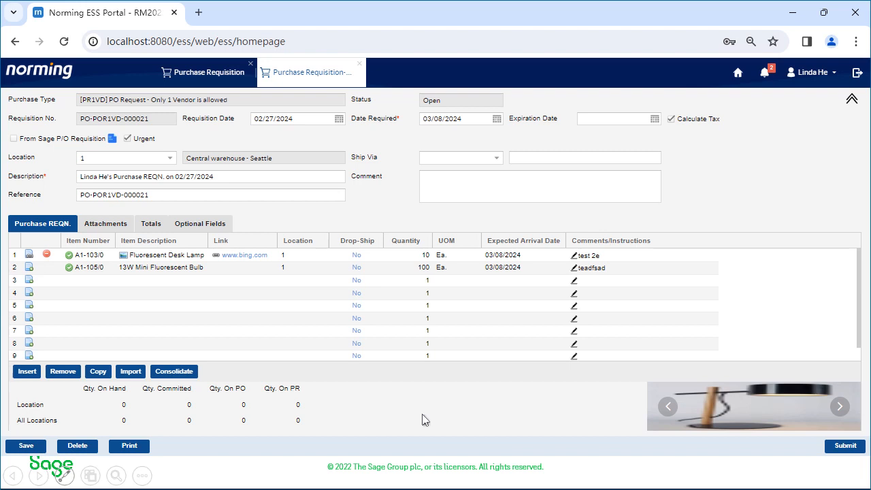
pyautogui.click(844, 447)
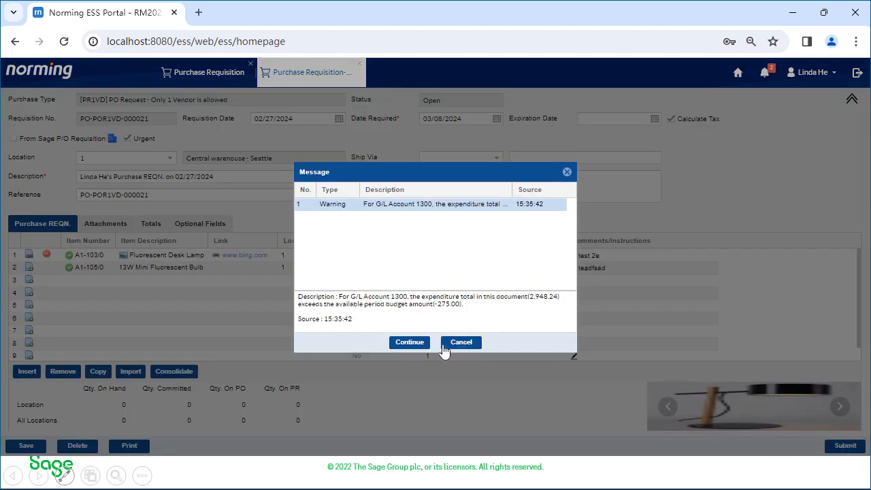
pyautogui.tripleClick(516, 311)
pyautogui.click(540, 310)
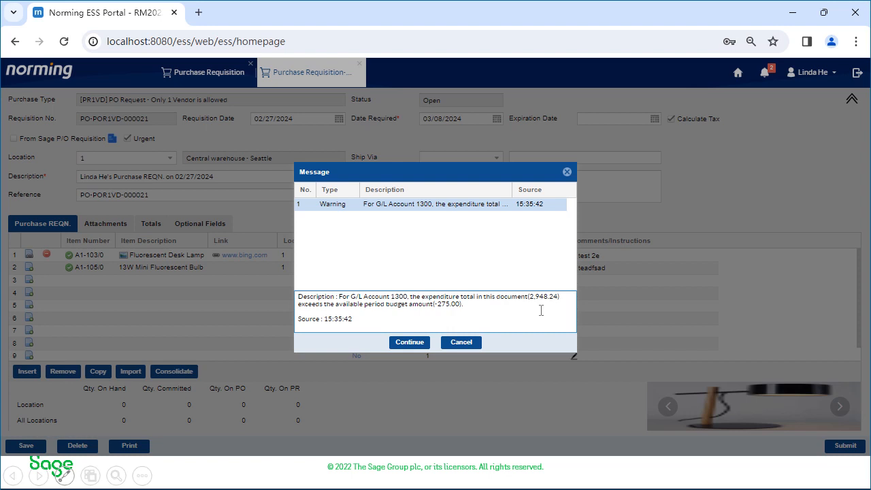
pyautogui.click(410, 342)
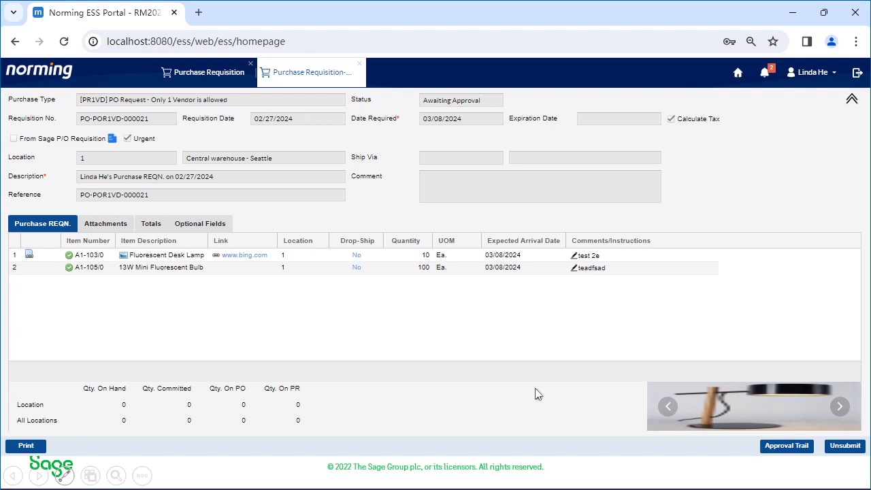
# Step: Examine the requisition's approval trail and the full approval path, including who approves at the individual stages
pyautogui.click(798, 453)
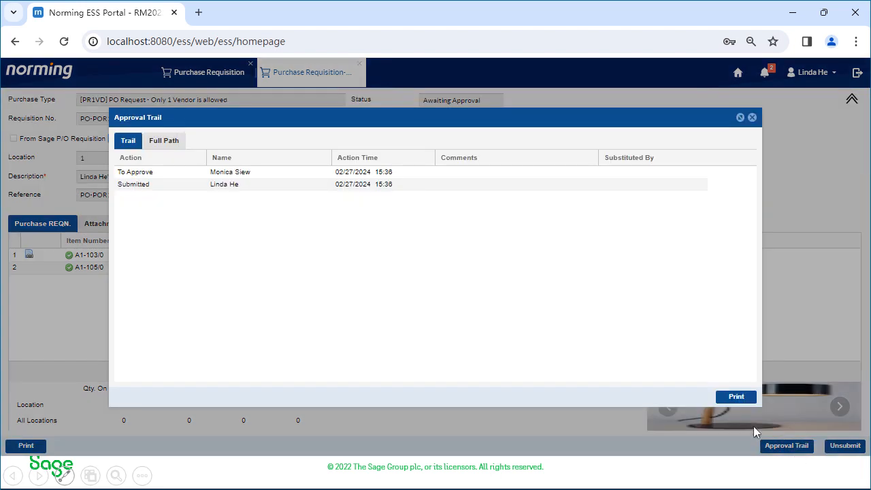
pyautogui.click(244, 172)
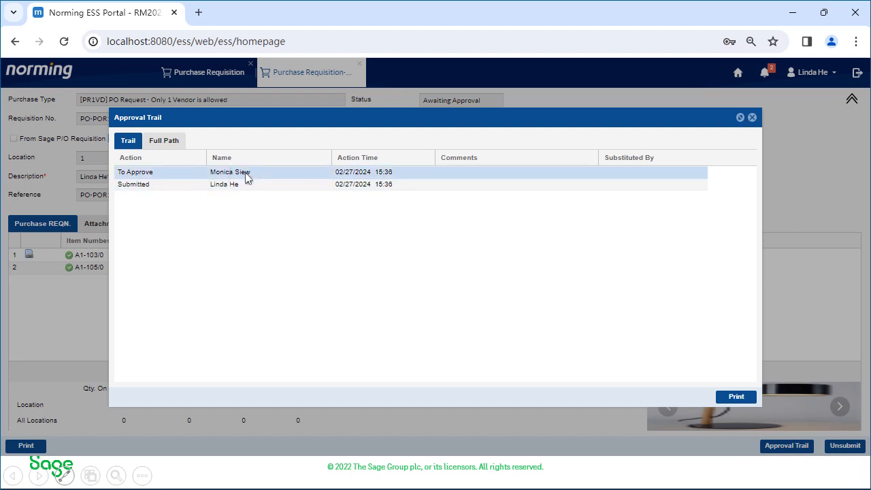
pyautogui.click(164, 141)
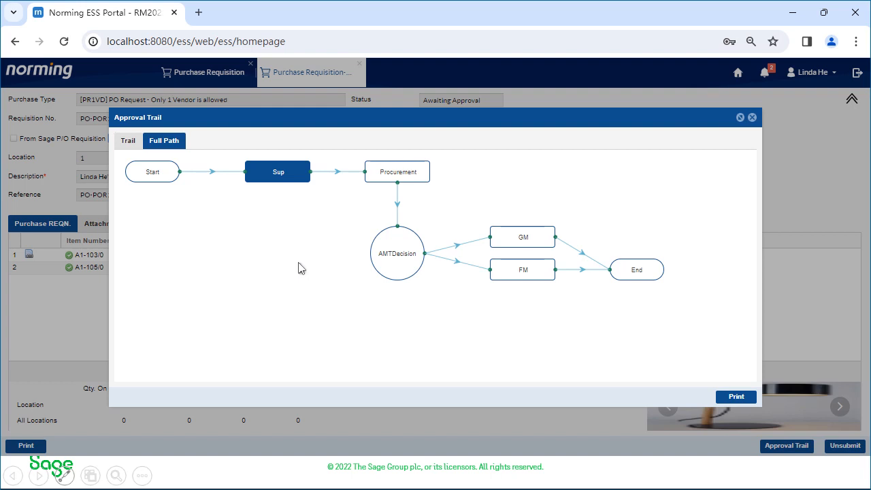
pyautogui.moveTo(385, 178)
pyautogui.moveTo(274, 175)
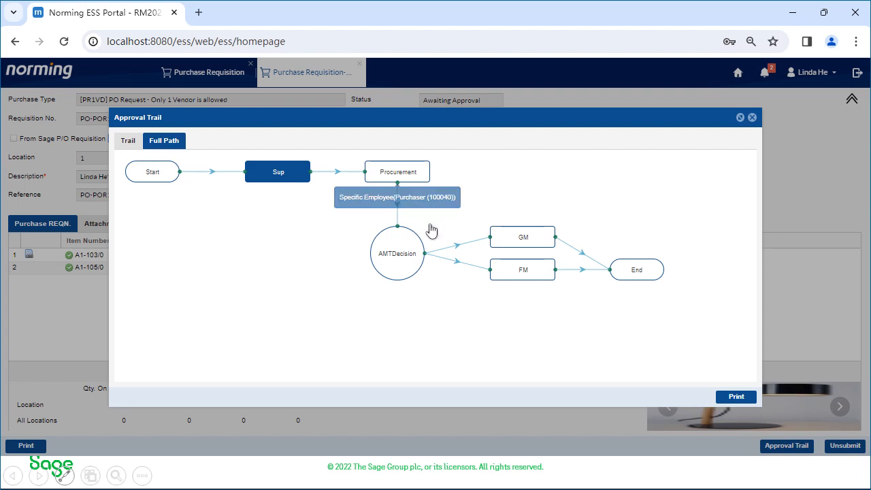
pyautogui.moveTo(523, 256)
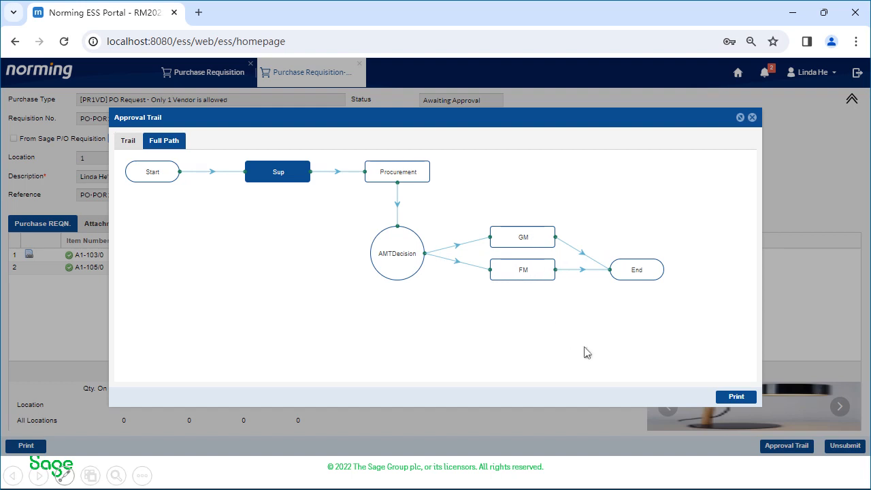
# Step: Close the requisition's approval trail and sign out of the employee portal
pyautogui.click(752, 118)
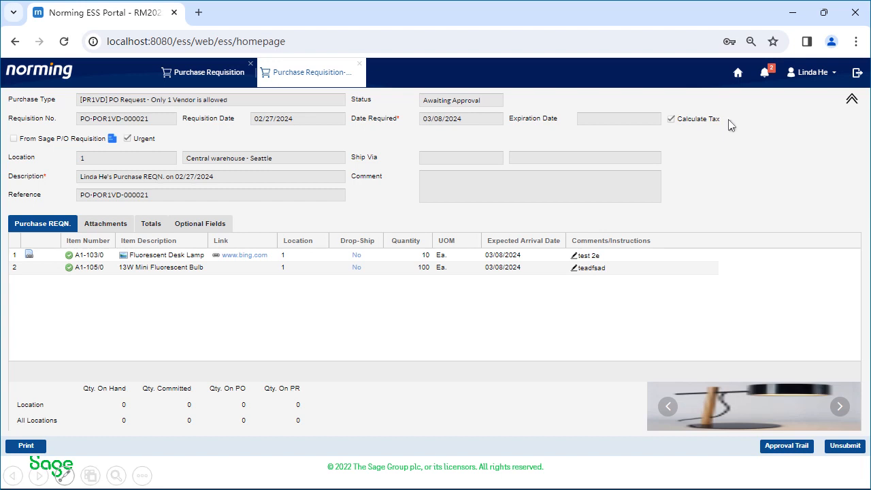
pyautogui.click(855, 72)
pyautogui.click(418, 281)
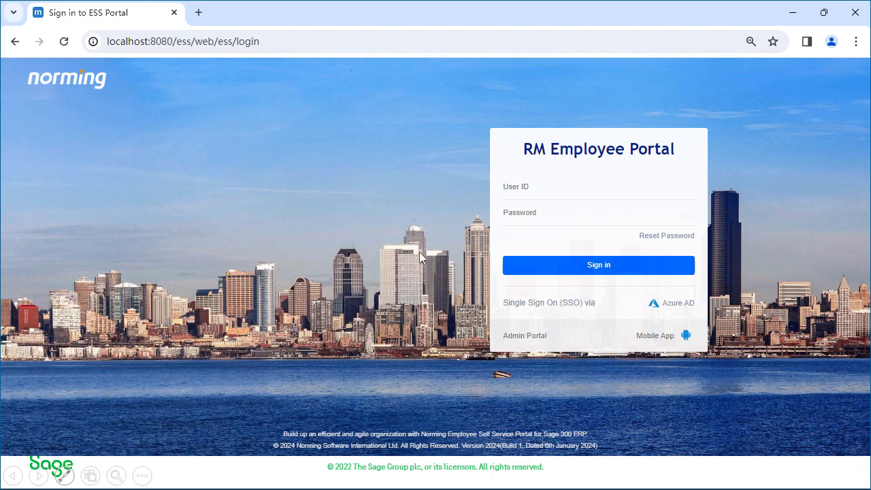
# Step: Switch to Foxmail, check for new mail and read the message "My Purchase Requisition Submitted"
pyautogui.hotkey('alt', 'Tab')
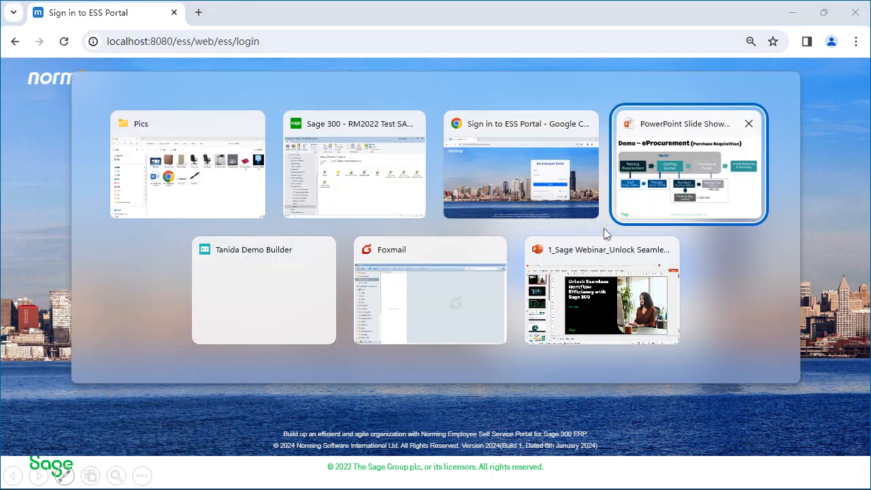
pyautogui.click(419, 286)
pyautogui.click(43, 31)
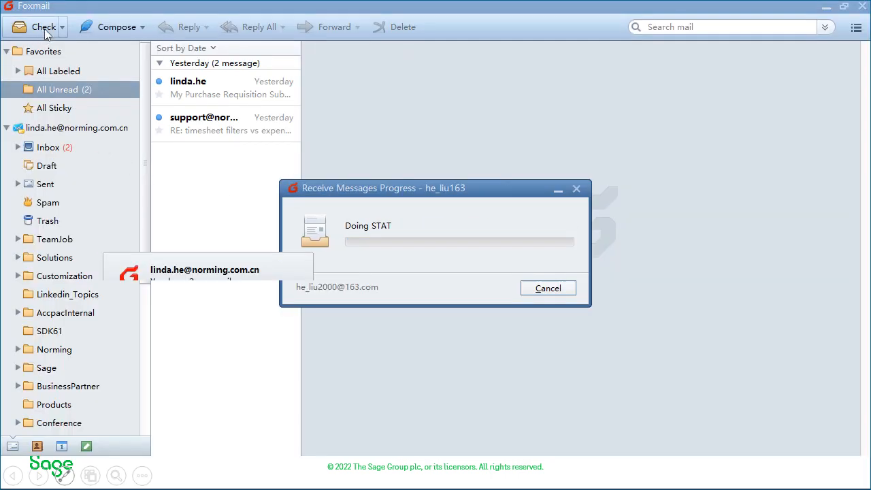
pyautogui.click(238, 90)
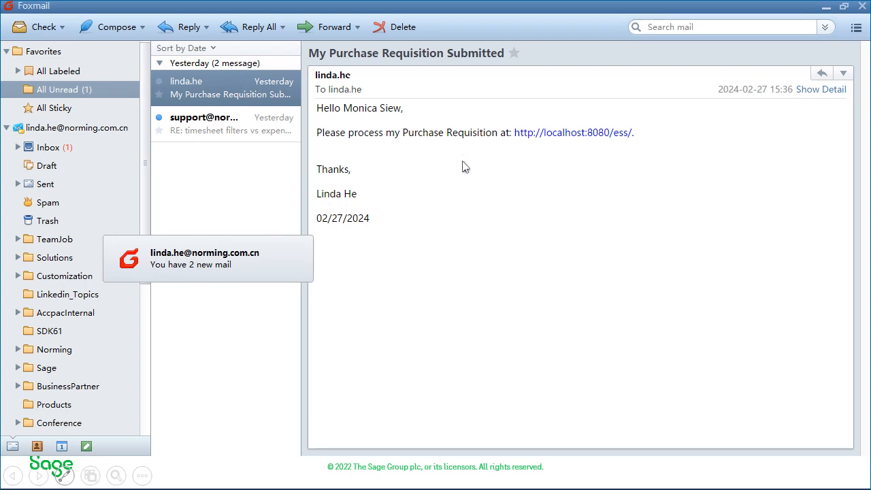
pyautogui.click(305, 245)
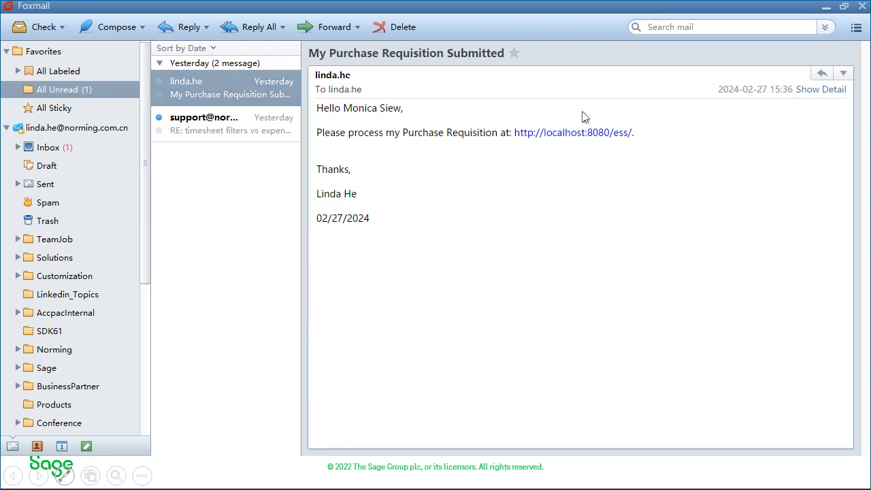
pyautogui.tripleClick(319, 130)
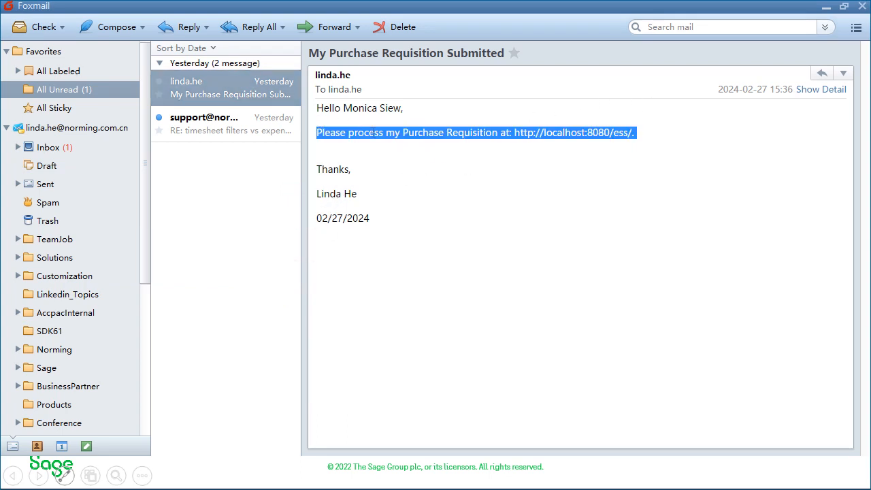
pyautogui.click(493, 132)
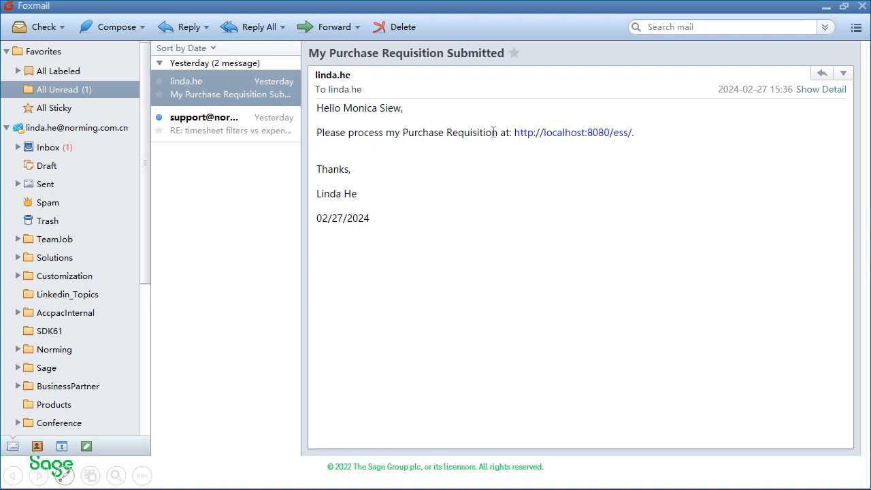
# Step: Follow the message's portal link and open the urgent 02/27/2024 requisition from the approver's pending purchase requisitions, with its header collapsed
pyautogui.click(558, 134)
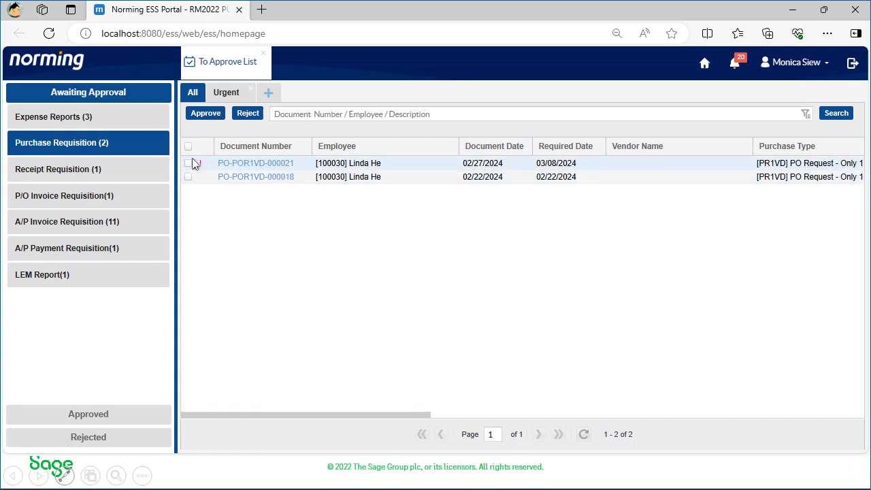
pyautogui.click(271, 167)
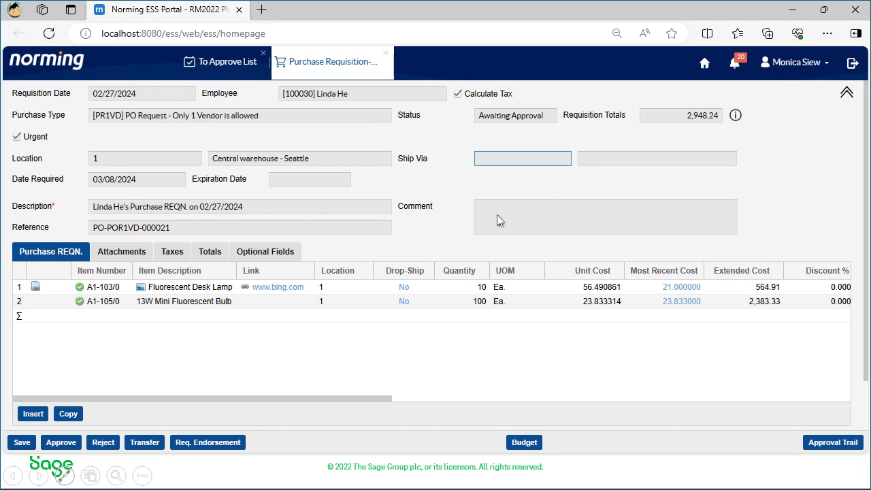
pyautogui.click(845, 93)
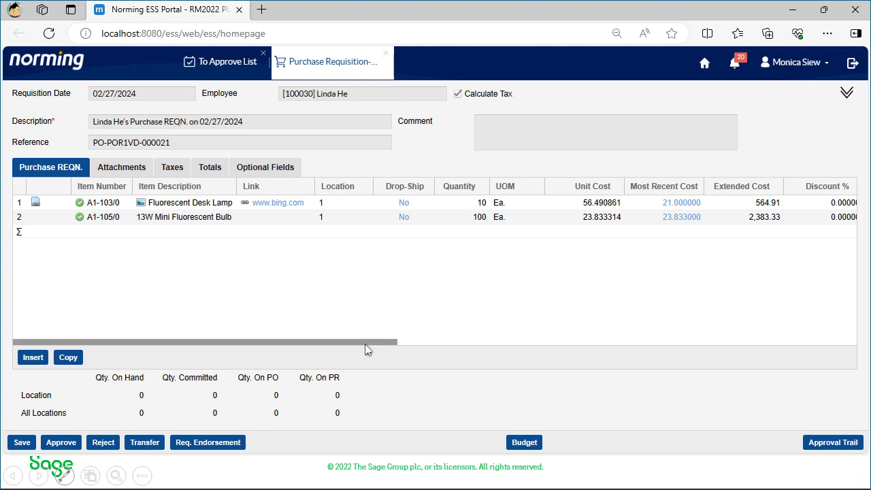
# Step: Review the requisition's item lines across all columns, including the cost types for the Fluorescent Desk Lamp
pyautogui.click(180, 169)
pyautogui.click(62, 171)
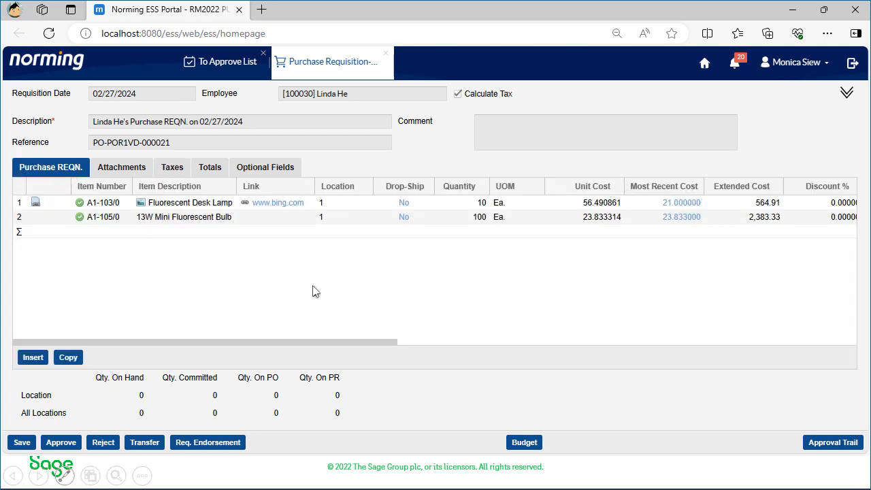
pyautogui.click(331, 300)
pyautogui.moveTo(339, 336); pyautogui.dragTo(443, 338)
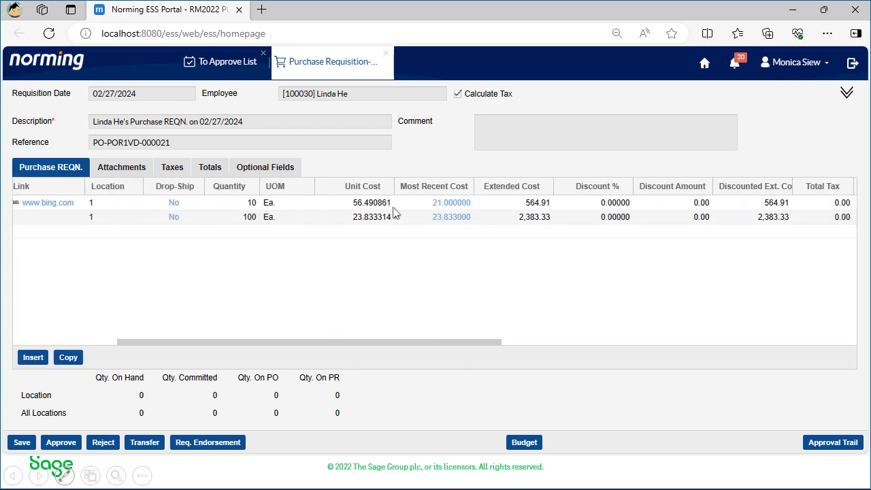
pyautogui.click(459, 204)
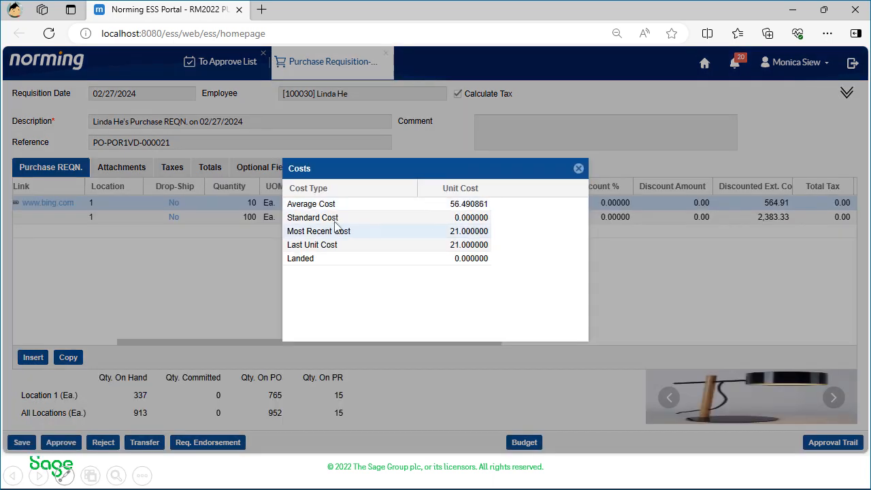
pyautogui.click(578, 168)
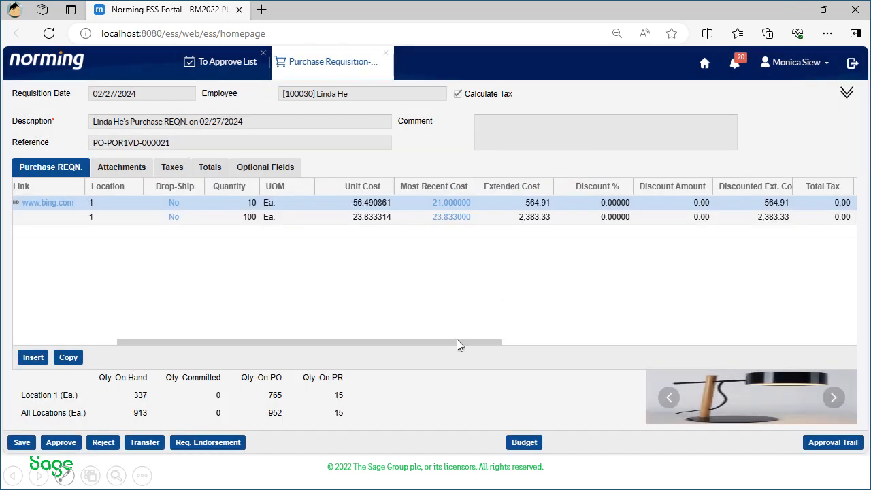
pyautogui.moveTo(495, 343); pyautogui.dragTo(671, 337)
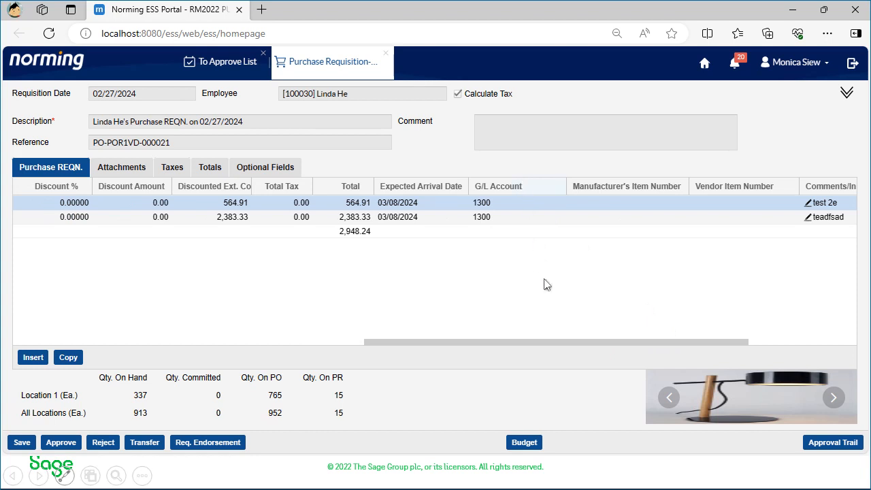
pyautogui.moveTo(580, 342); pyautogui.dragTo(182, 343)
# Step: Review the requisition's attachments by viewing DeskLamp.jpg, check its totals and return to the item lines
pyautogui.click(132, 169)
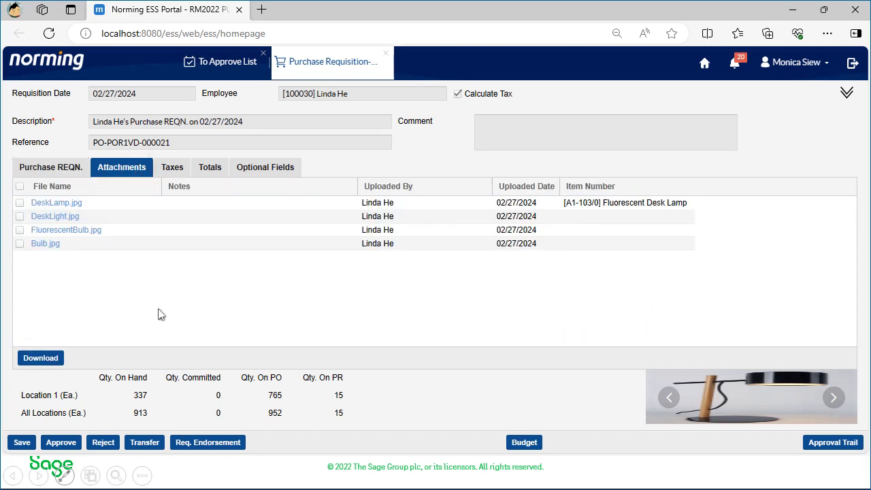
pyautogui.click(75, 209)
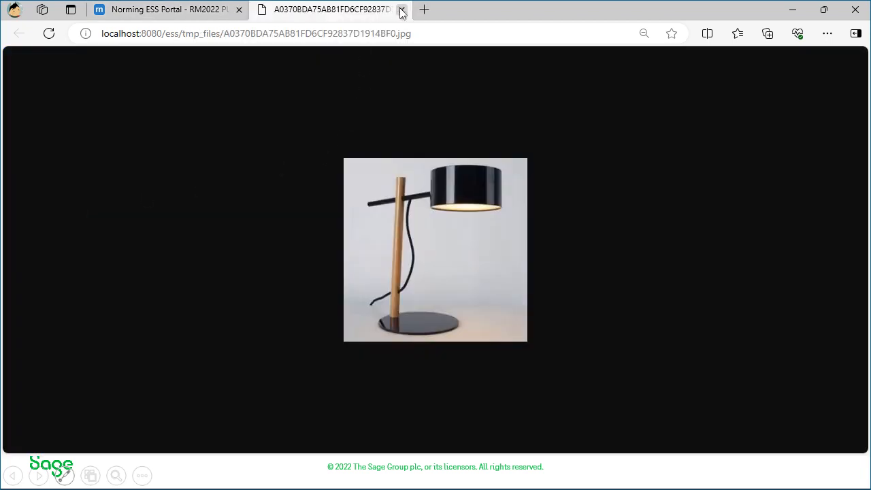
pyautogui.click(402, 10)
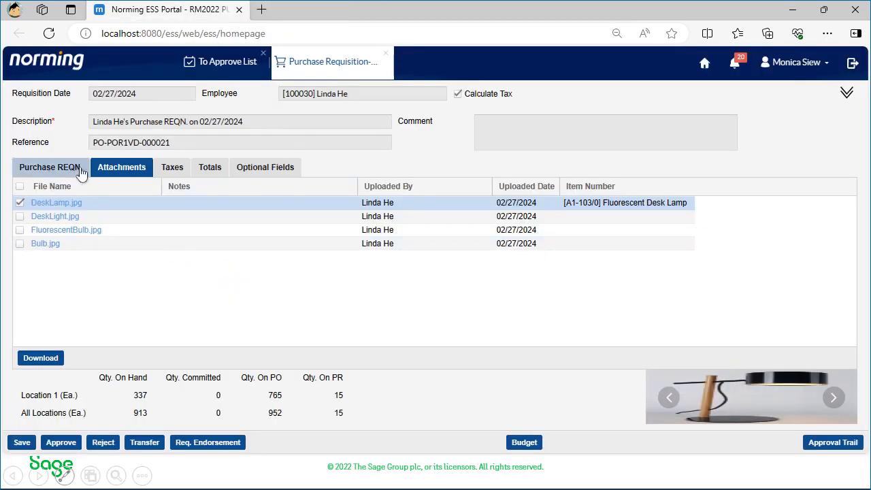
pyautogui.click(206, 168)
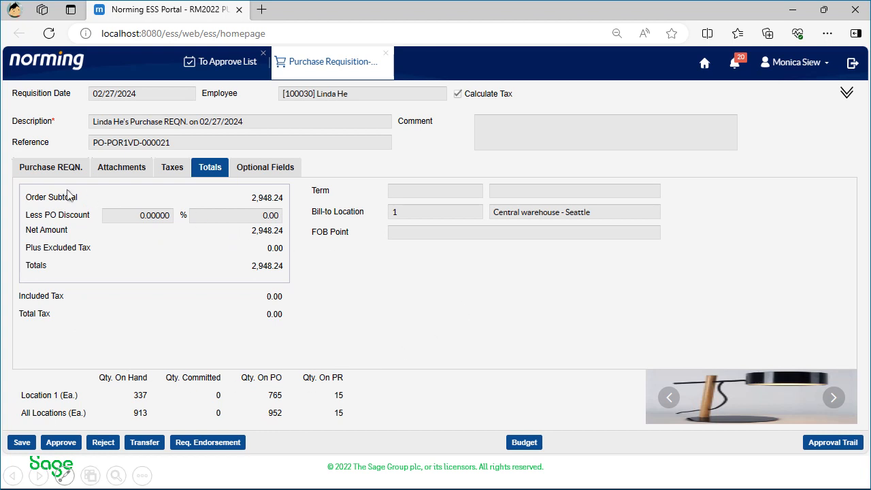
pyautogui.click(39, 170)
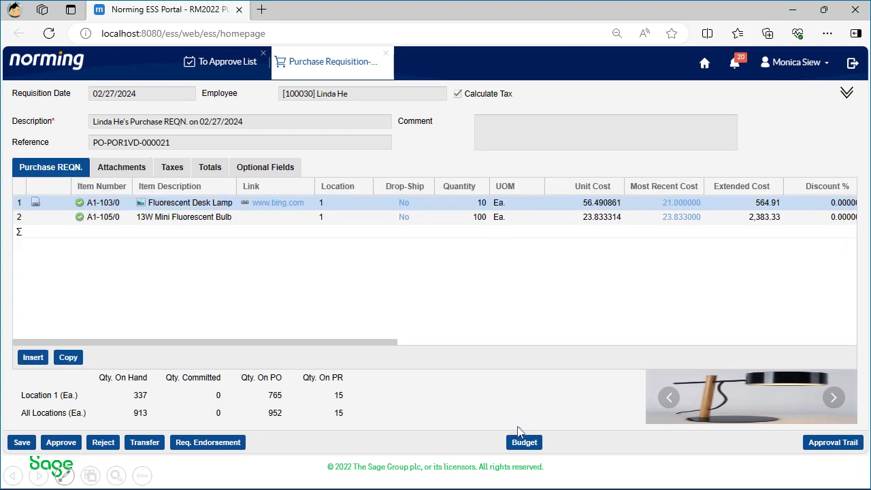
# Step: Examine the requisition's G/L account budget for the period and year to date, and its R/M budget
pyautogui.click(525, 442)
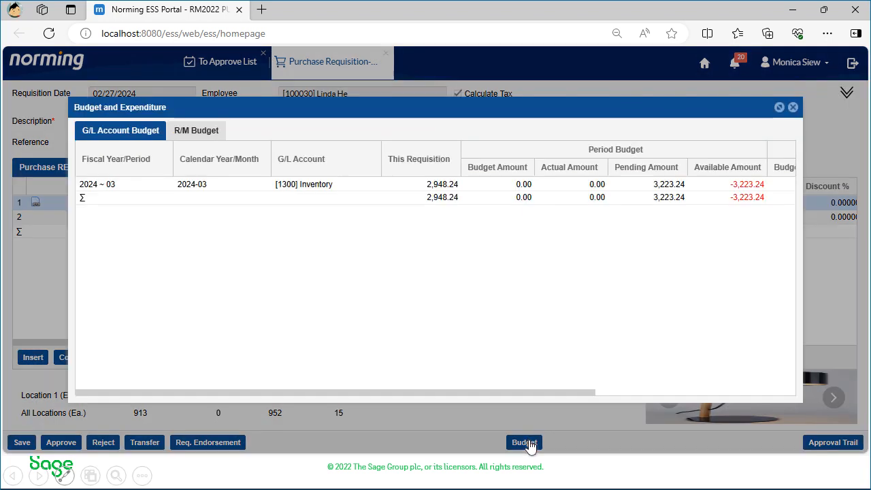
pyautogui.click(213, 186)
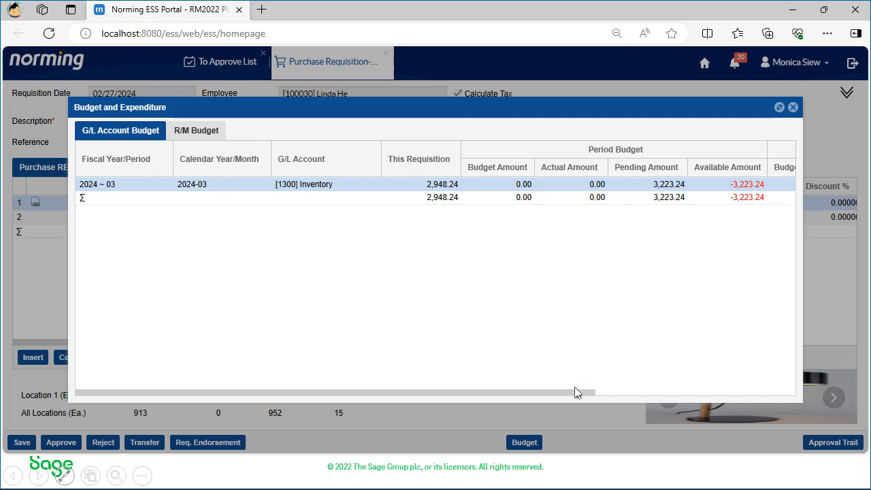
pyautogui.click(660, 392)
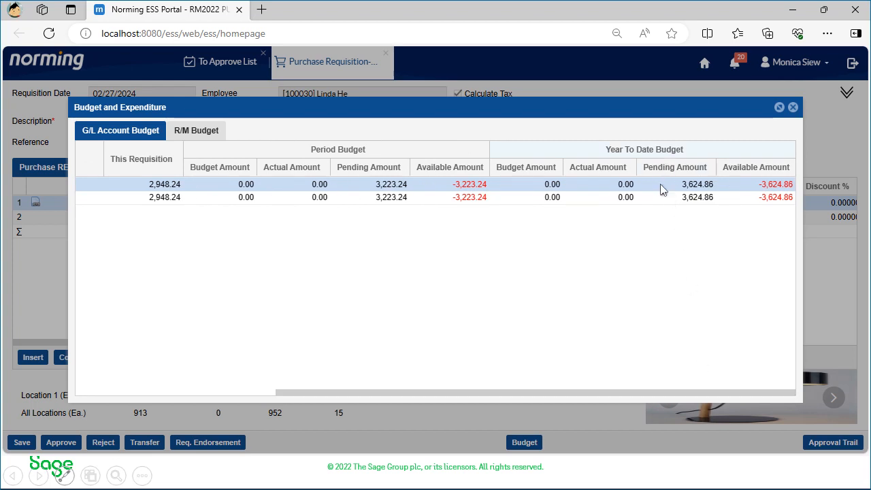
pyautogui.moveTo(557, 393); pyautogui.dragTo(359, 393)
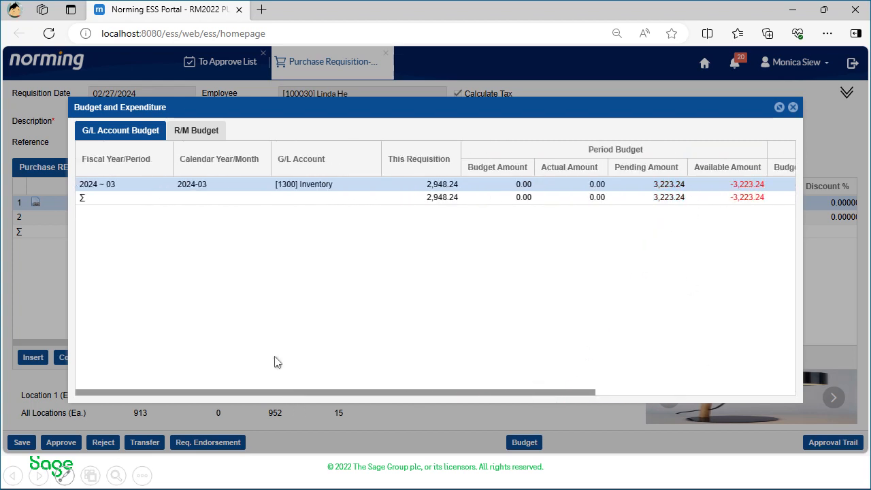
pyautogui.click(207, 138)
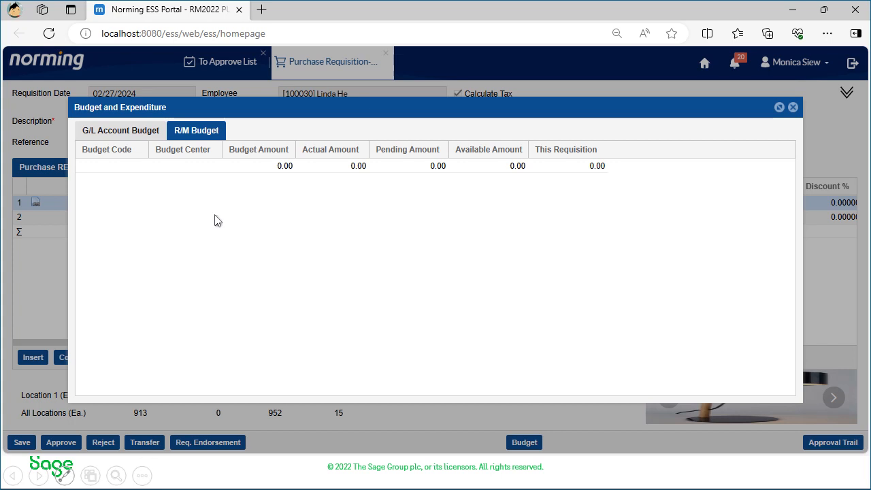
pyautogui.click(137, 133)
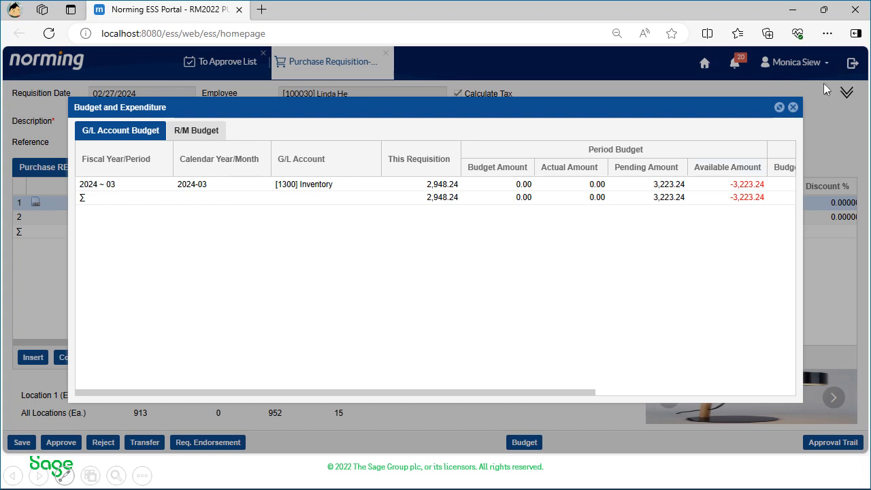
pyautogui.click(793, 107)
# Step: Check who has handled the requisition so far in its approval trail
pyautogui.click(383, 404)
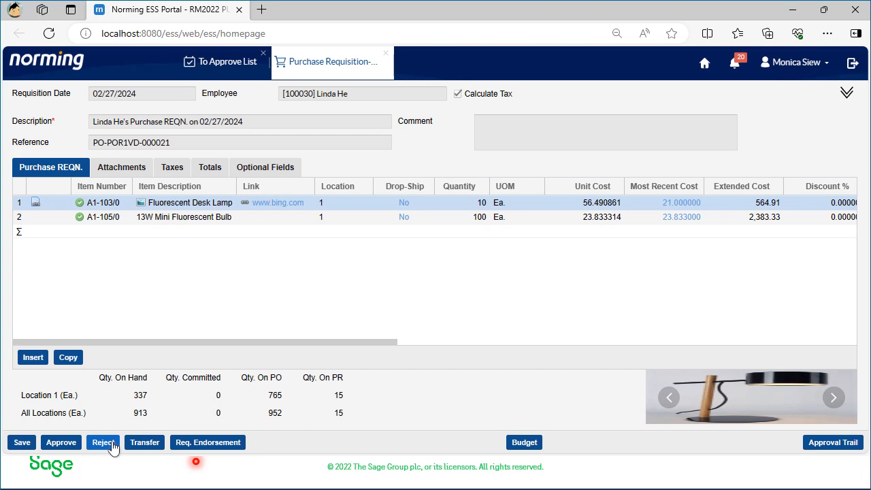
pyautogui.click(820, 442)
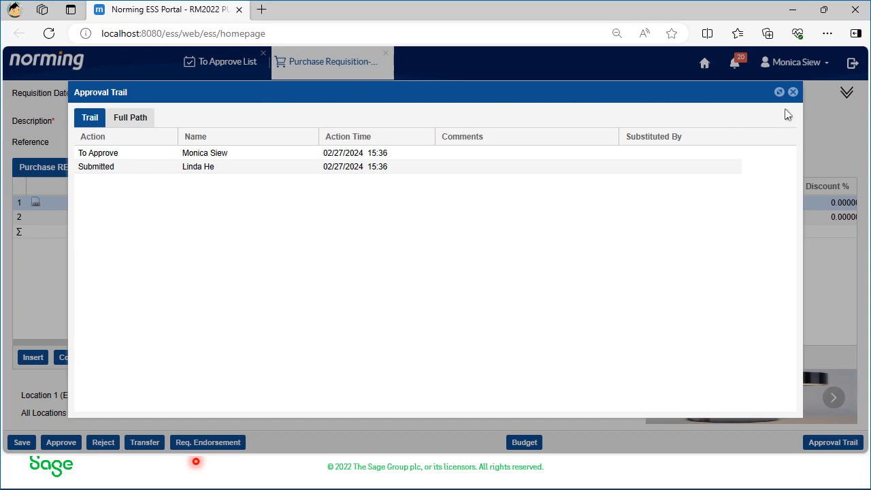
pyautogui.click(792, 92)
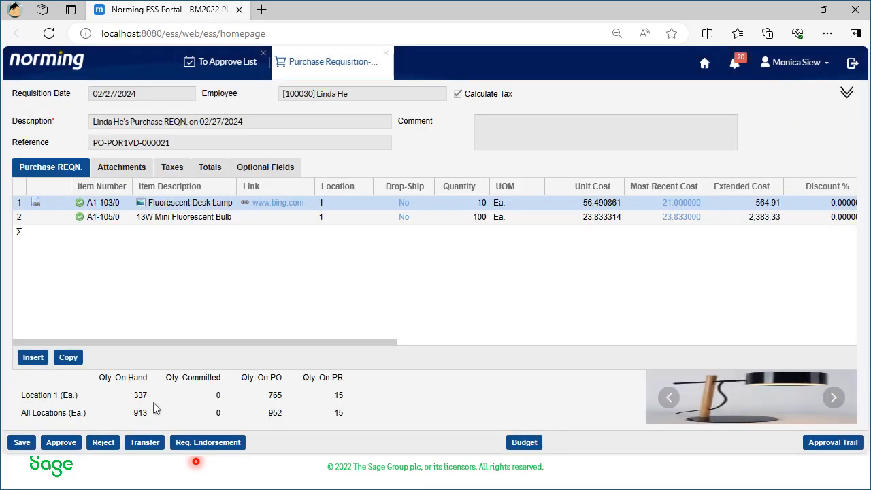
# Step: Approve the requisition, continuing past the budget warning, with the comment "Looks fine"
pyautogui.click(61, 442)
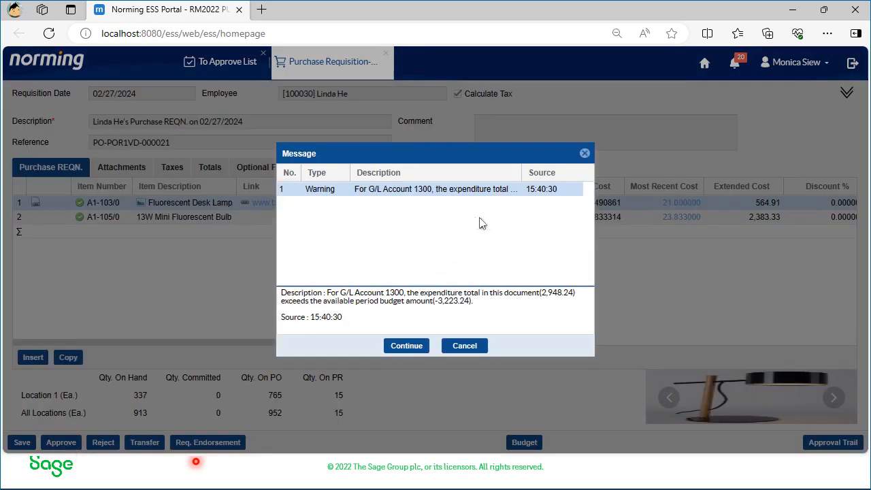
pyautogui.click(406, 346)
pyautogui.click(402, 255)
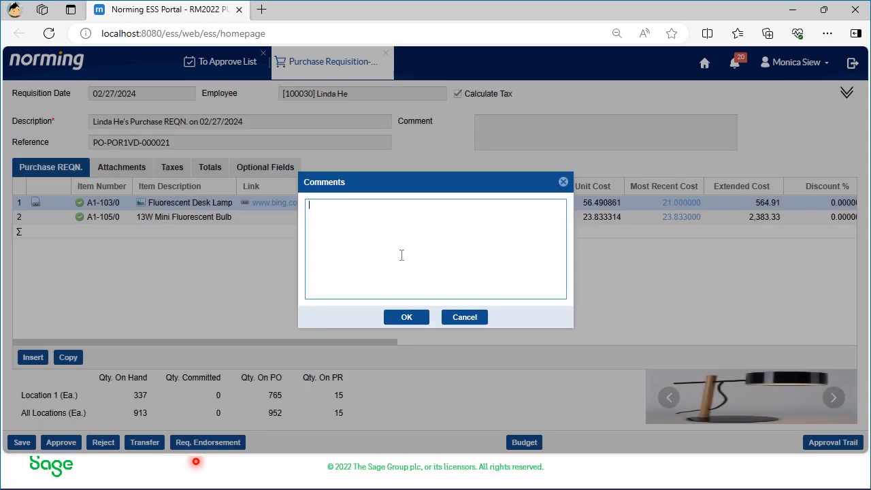
pyautogui.write('Looks fine.')
pyautogui.click(410, 319)
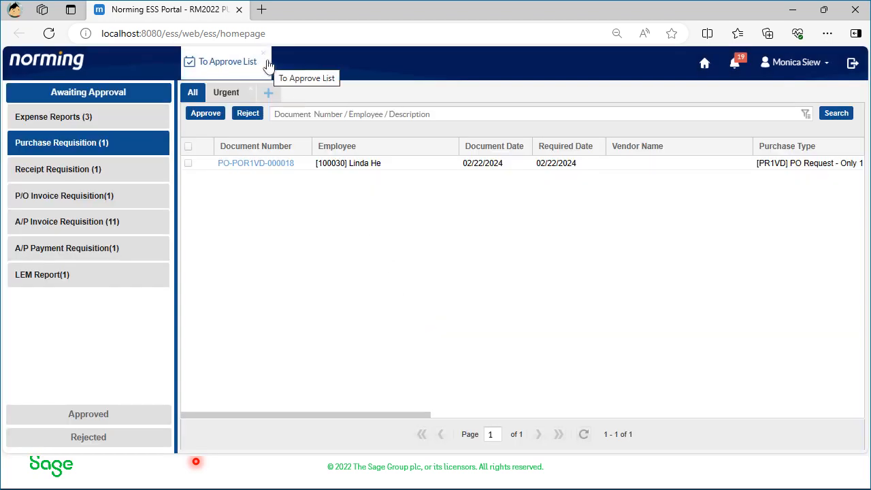
# Step: Sign the approver out of the portal and close the browser window to return to the mail program
pyautogui.click(855, 66)
pyautogui.click(404, 275)
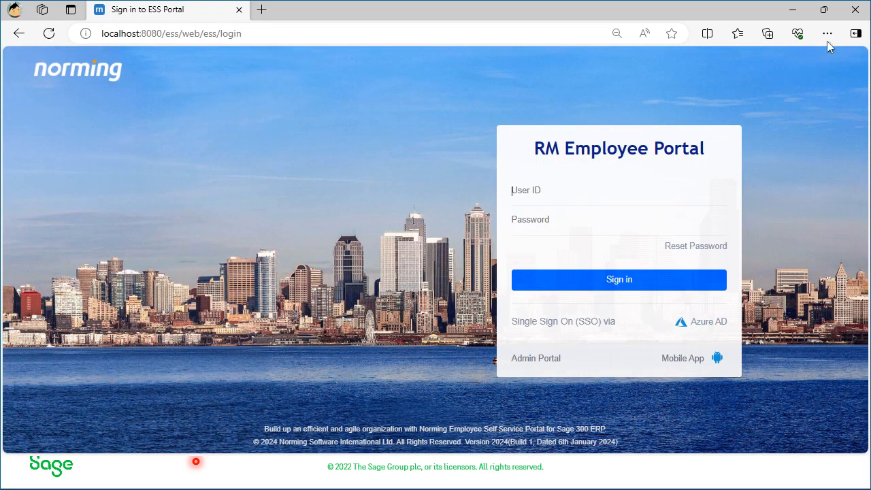
pyautogui.click(855, 9)
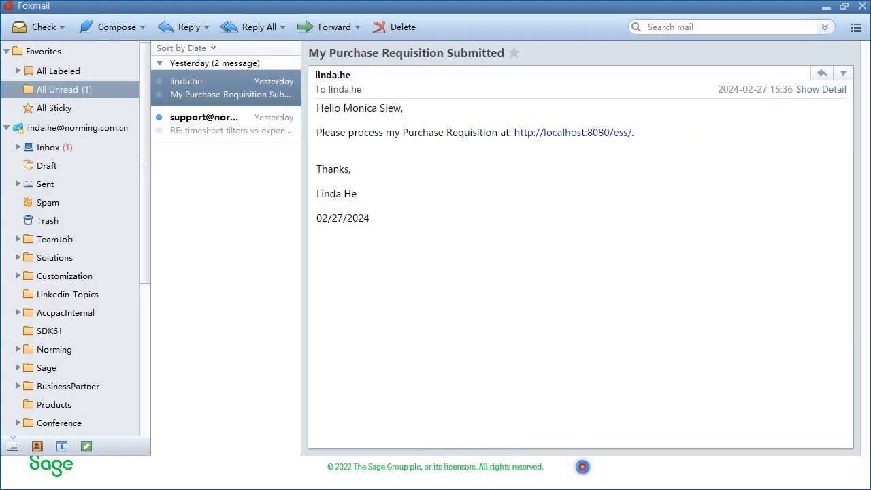
# Step: End the slide show and switch back to the Foxmail mail program
pyautogui.click(582, 467)
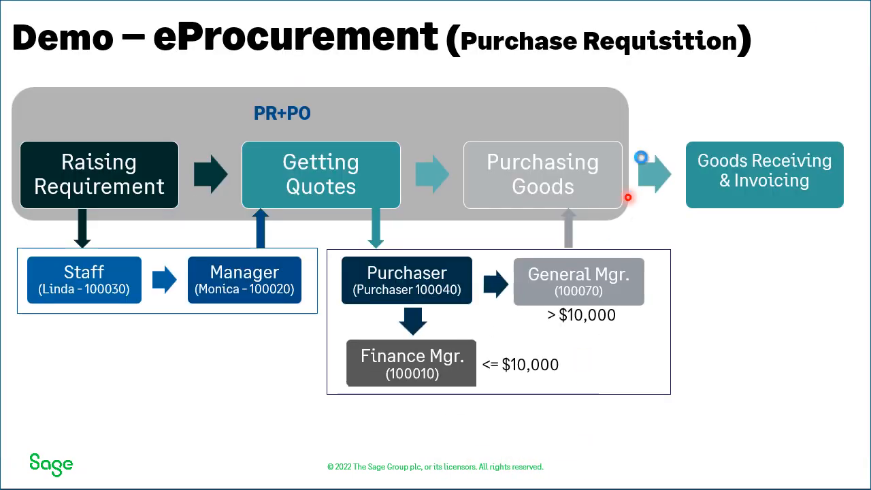
pyautogui.press('Escape')
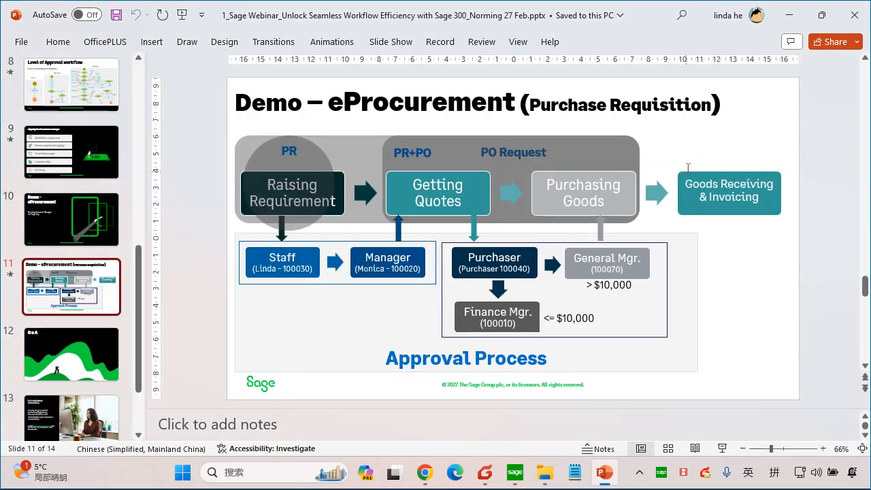
pyautogui.hotkey('alt', 'Tab')
pyautogui.click(416, 289)
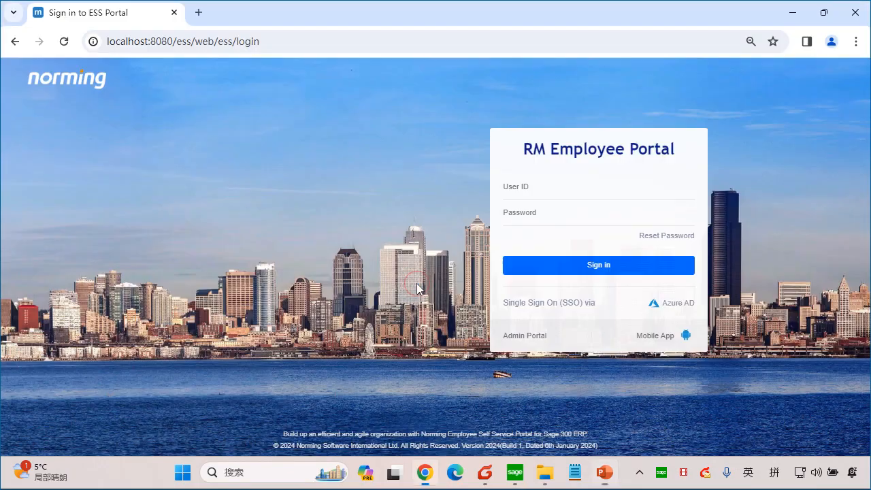
pyautogui.click(484, 472)
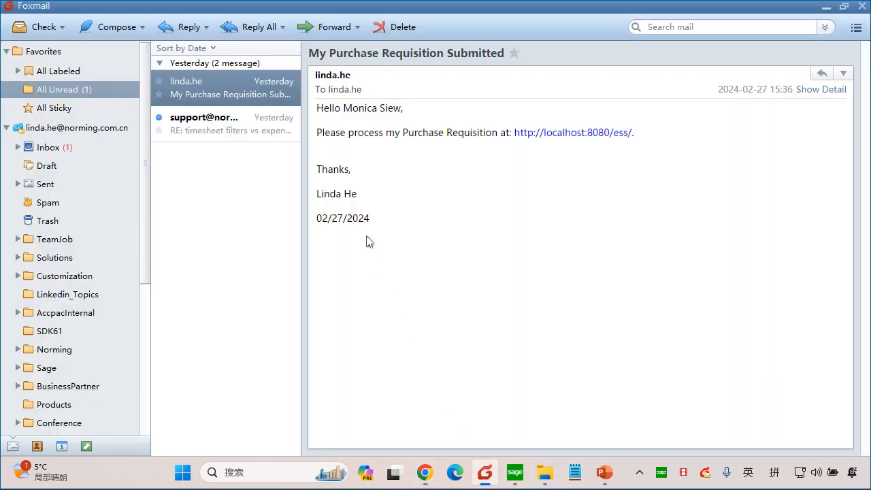
# Step: Fetch new mail and read the requisition notification addressed to the purchaser, dismissing the pop-up alert
pyautogui.click(52, 31)
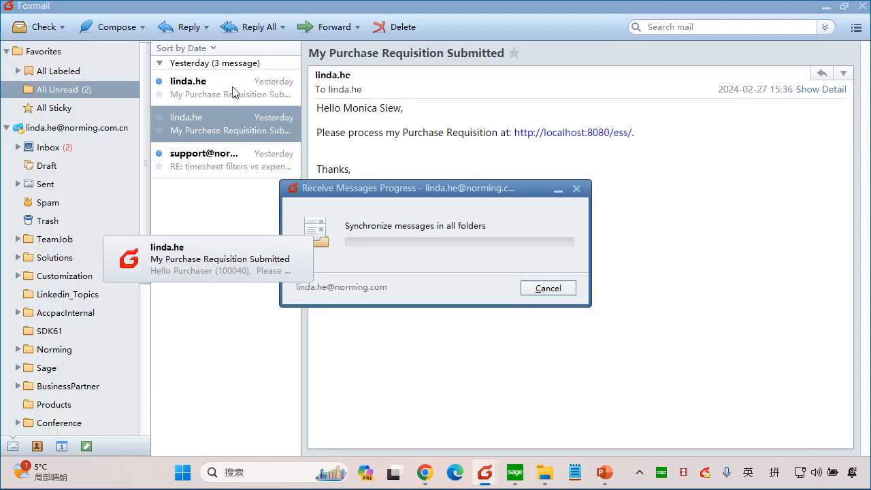
pyautogui.click(232, 89)
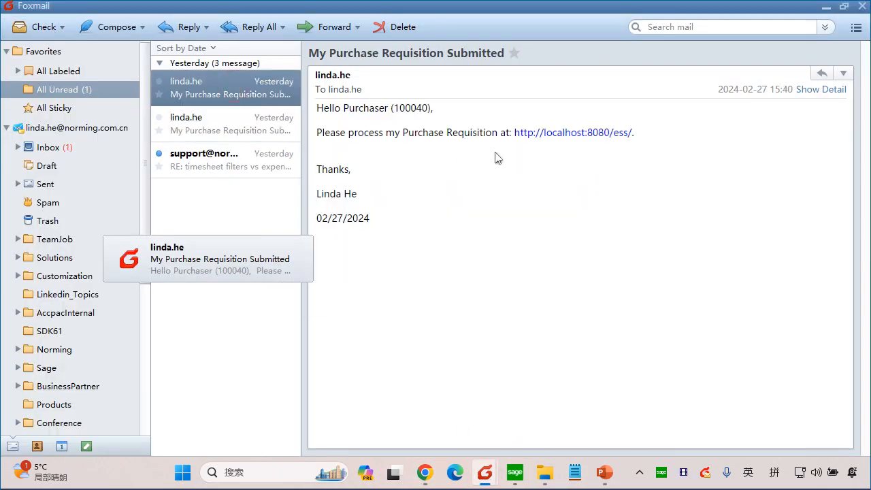
pyautogui.click(307, 242)
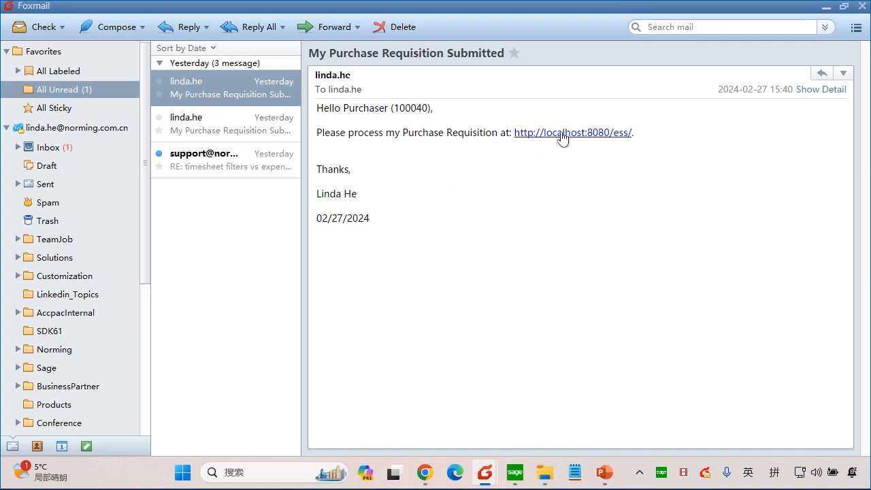
pyautogui.doubleClick(358, 133)
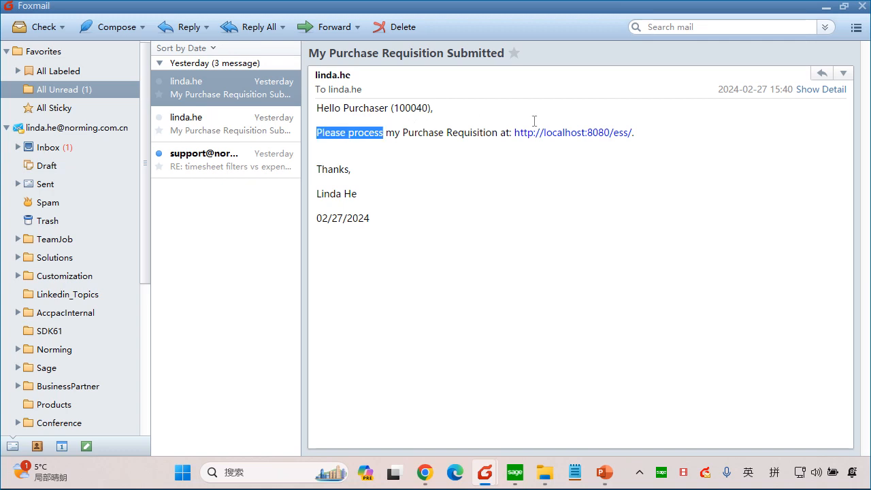
pyautogui.moveTo(534, 120); pyautogui.dragTo(558, 167)
pyautogui.click(554, 167)
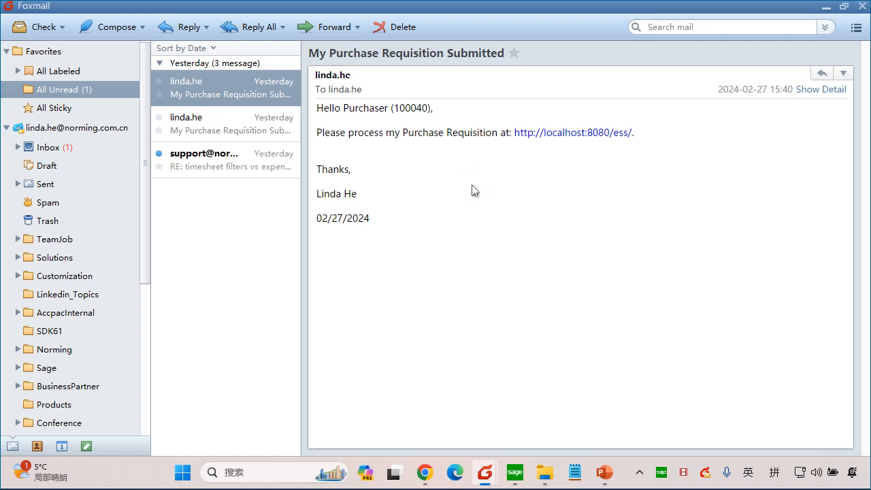
# Step: Follow the portal link in the e-mail and open the purchase requisition awaiting the purchaser's approval
pyautogui.click(559, 133)
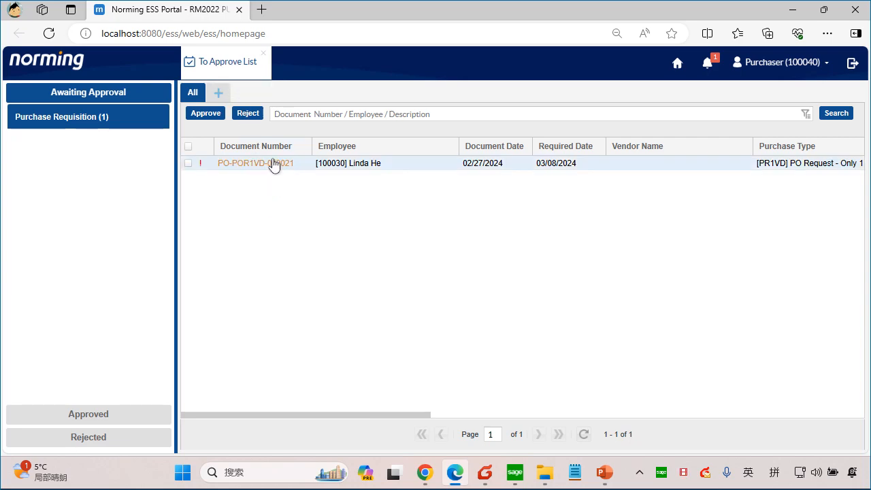
pyautogui.click(268, 164)
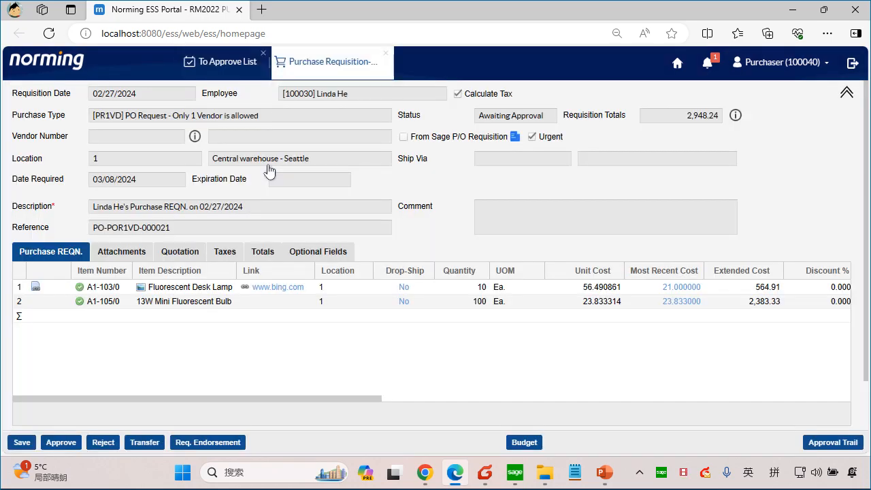
pyautogui.click(105, 139)
pyautogui.click(351, 399)
pyautogui.moveTo(352, 399); pyautogui.dragTo(284, 413)
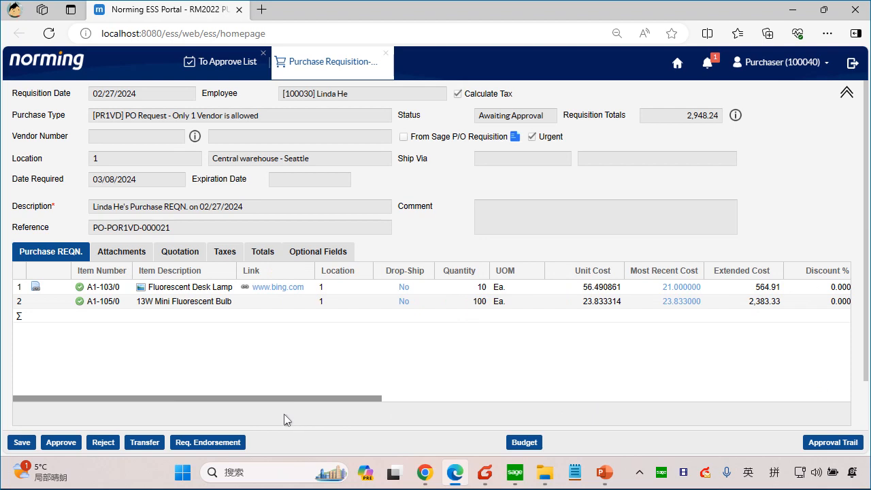
# Step: Review the requisition's attached desk lamp picture, taxes, totals and optional fields
pyautogui.click(112, 253)
pyautogui.click(78, 291)
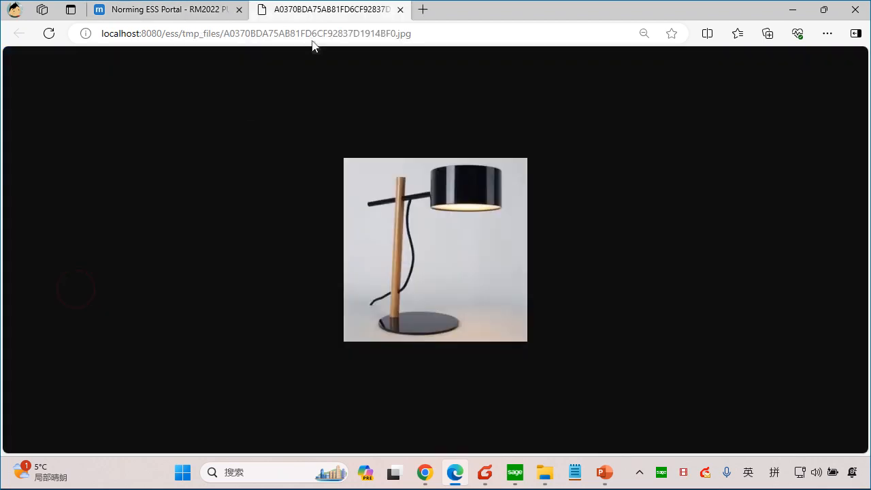
pyautogui.click(400, 11)
pyautogui.click(224, 254)
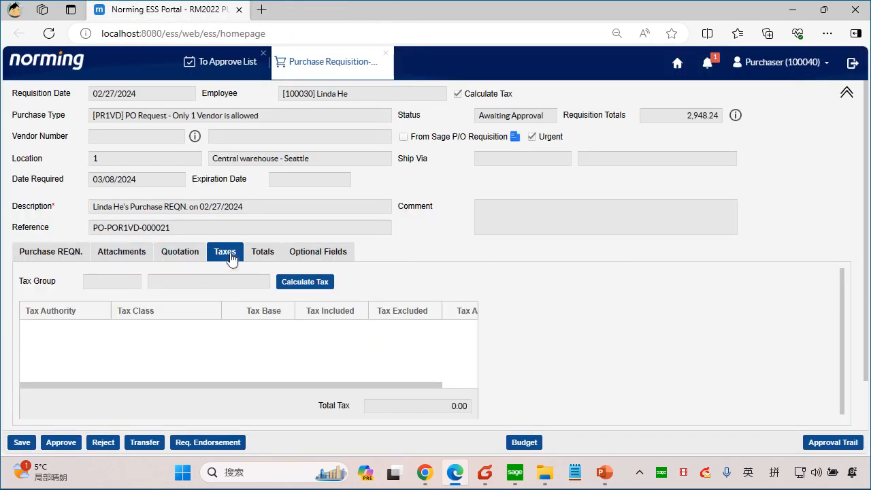
pyautogui.click(263, 253)
pyautogui.click(320, 253)
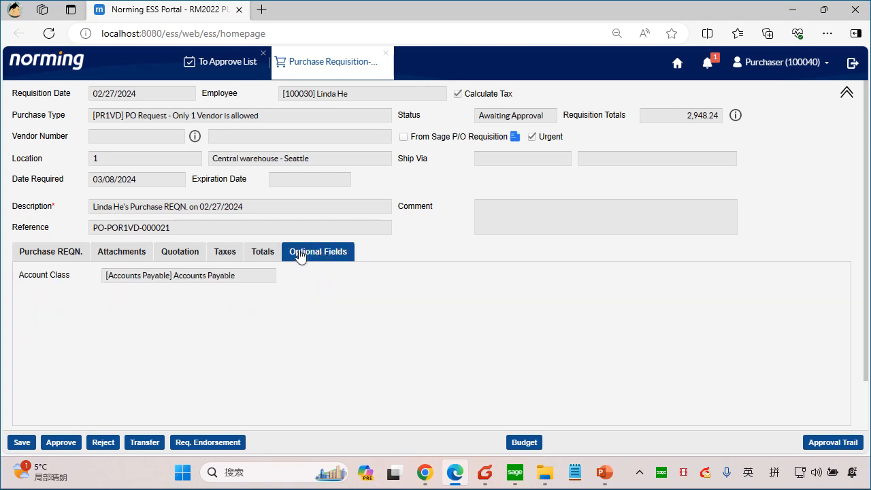
# Step: Open the requisition's quotation section and look through the vendors that can be selected for a quote
pyautogui.click(180, 253)
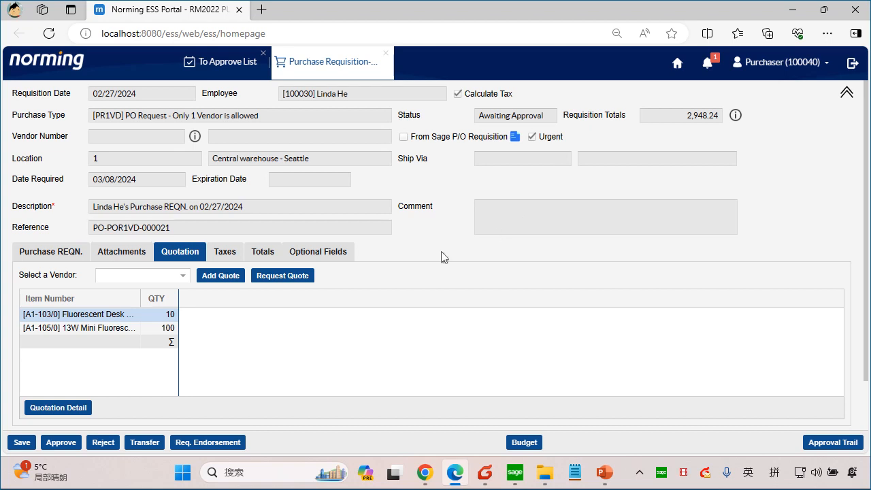
pyautogui.doubleClick(845, 91)
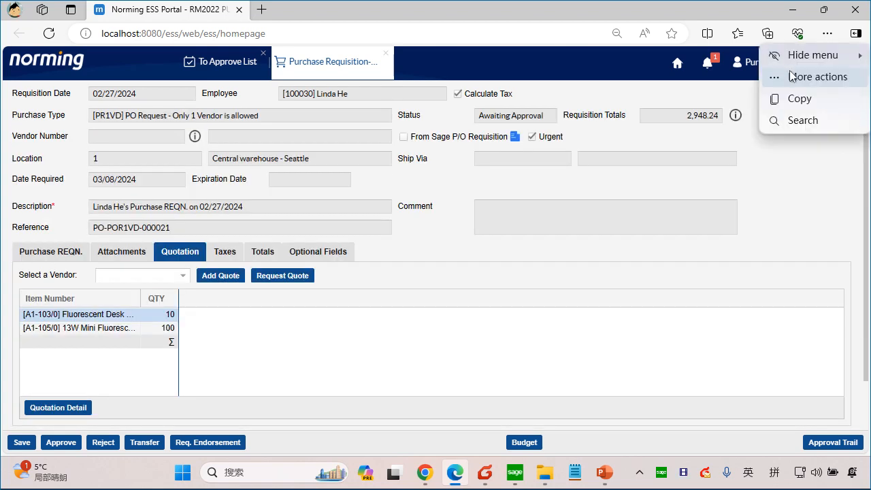
pyautogui.click(762, 177)
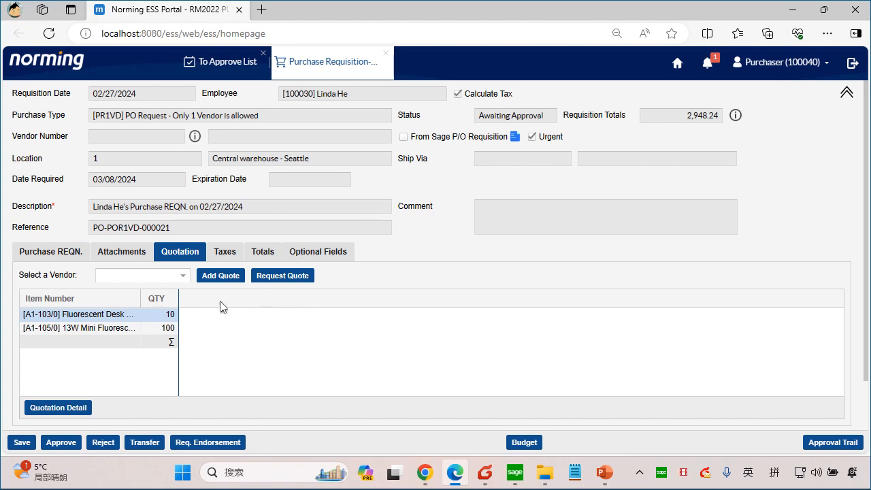
pyautogui.click(182, 276)
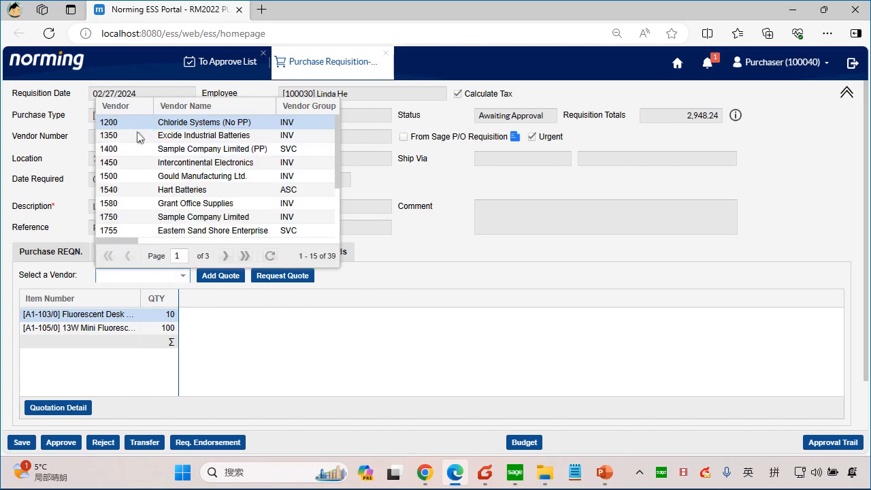
pyautogui.click(249, 327)
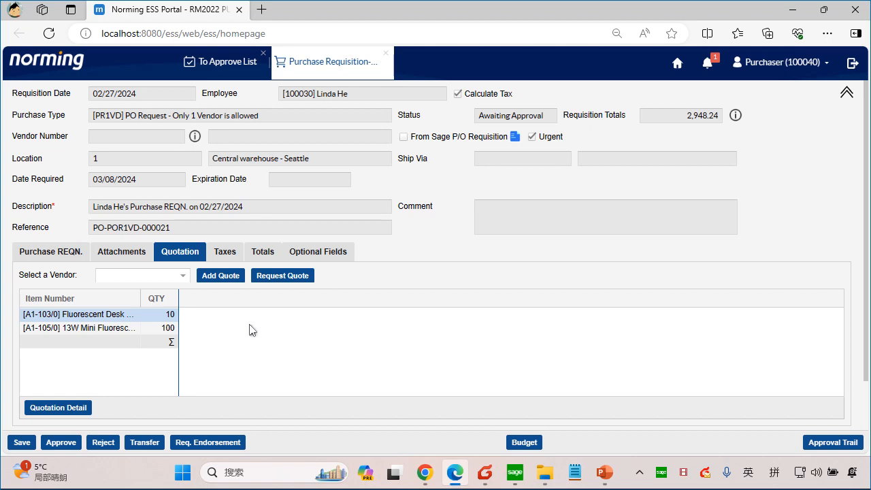
# Step: Start a request for quote for both items and attach Lamp&BulbsSpec.pdf to share with the vendors
pyautogui.click(289, 277)
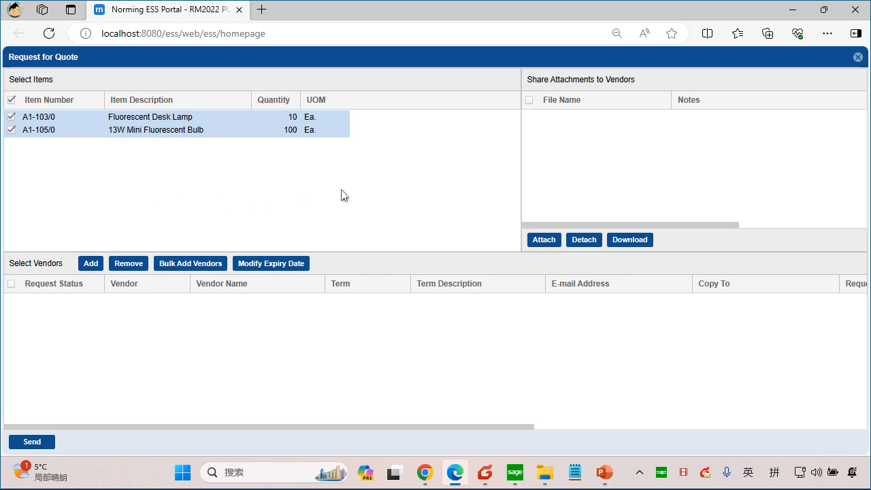
pyautogui.click(547, 242)
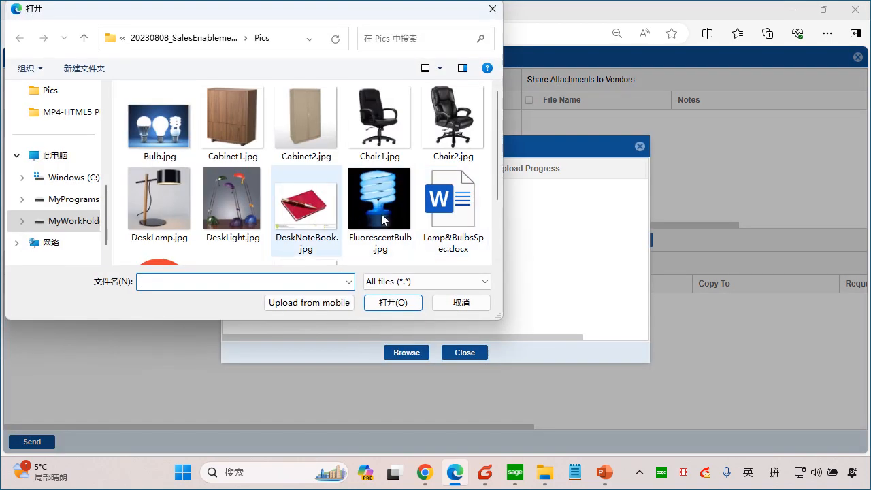
pyautogui.moveTo(497, 169); pyautogui.dragTo(496, 225)
pyautogui.doubleClick(158, 213)
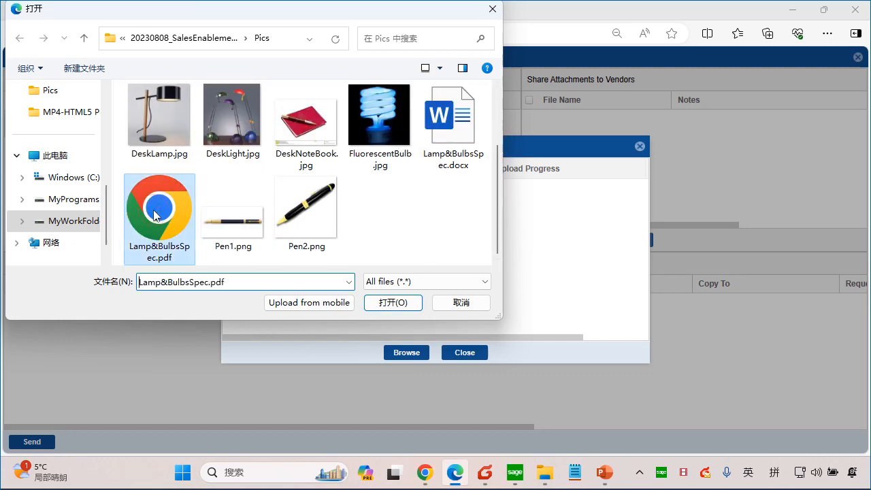
pyautogui.click(464, 353)
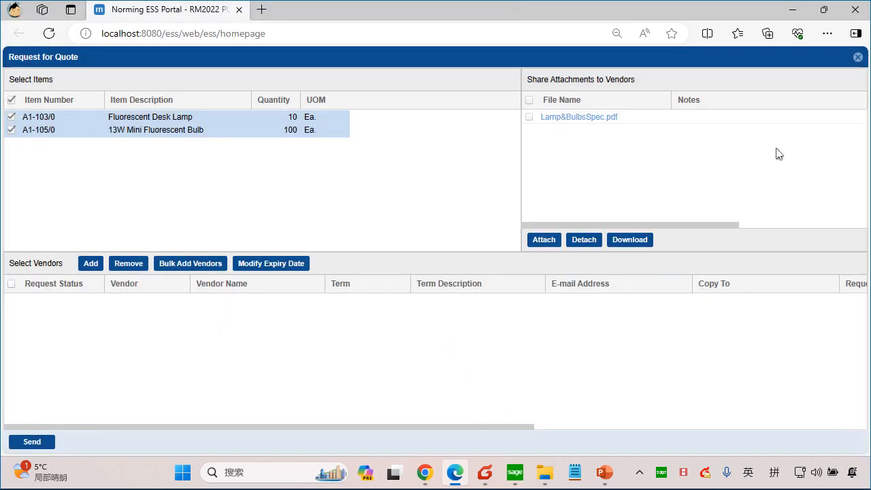
# Step: Add the note "please refer to the spec" to the shared specification attachment
pyautogui.click(775, 121)
pyautogui.write('please')
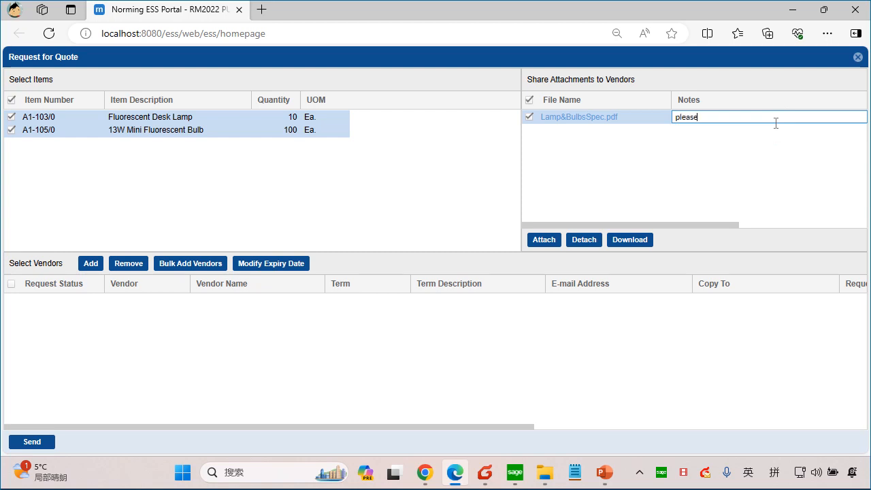
pyautogui.write(' refer to to')
pyautogui.press('BackSpace')
pyautogui.press('BackSpace')
pyautogui.write('he spec')
pyautogui.click(398, 219)
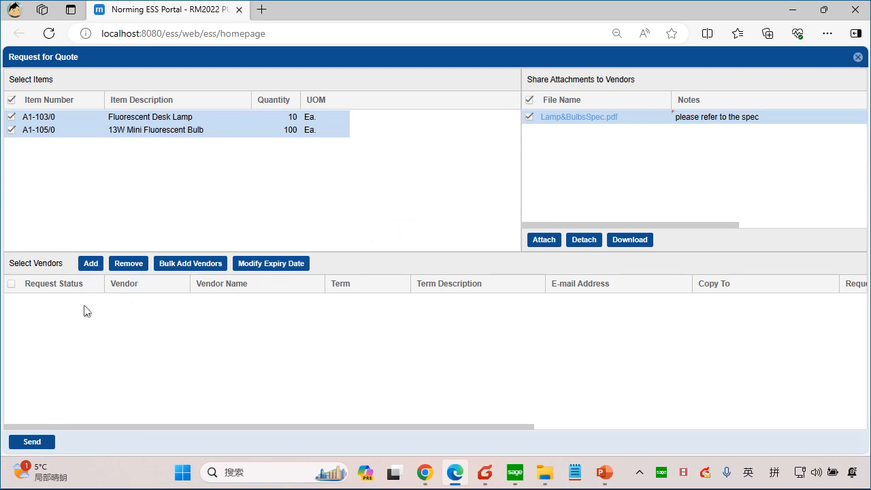
# Step: Start bulk-adding vendors from all vendors, filtered by vendor number from 1200 to 1400
pyautogui.click(204, 264)
pyautogui.click(344, 204)
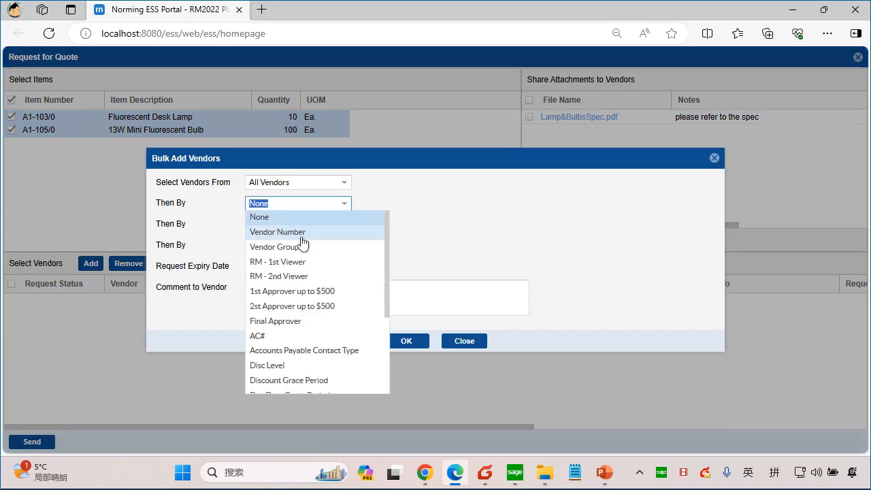
pyautogui.click(302, 232)
pyautogui.click(469, 203)
pyautogui.write('1')
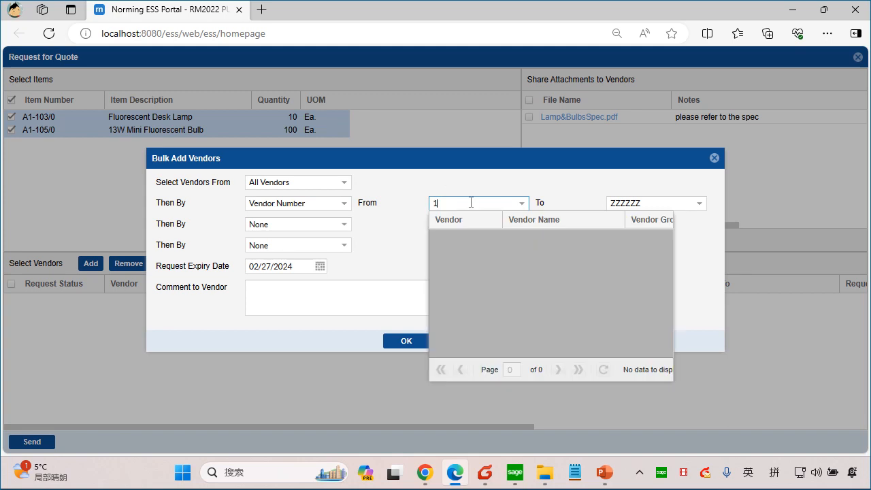
pyautogui.write('200')
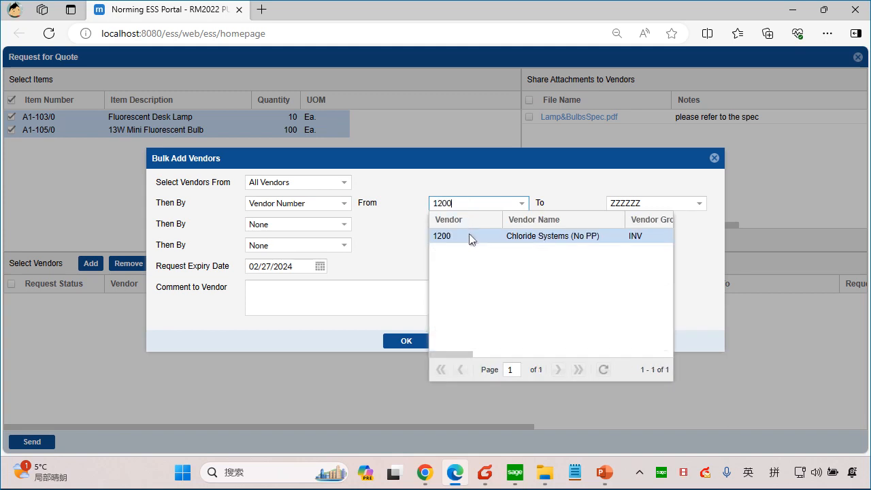
pyautogui.click(471, 236)
pyautogui.click(648, 203)
pyautogui.write('1400')
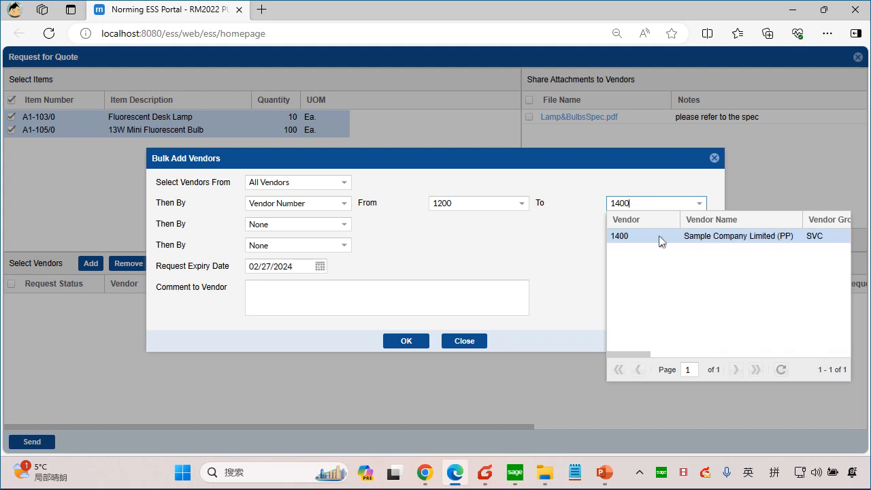
pyautogui.click(658, 236)
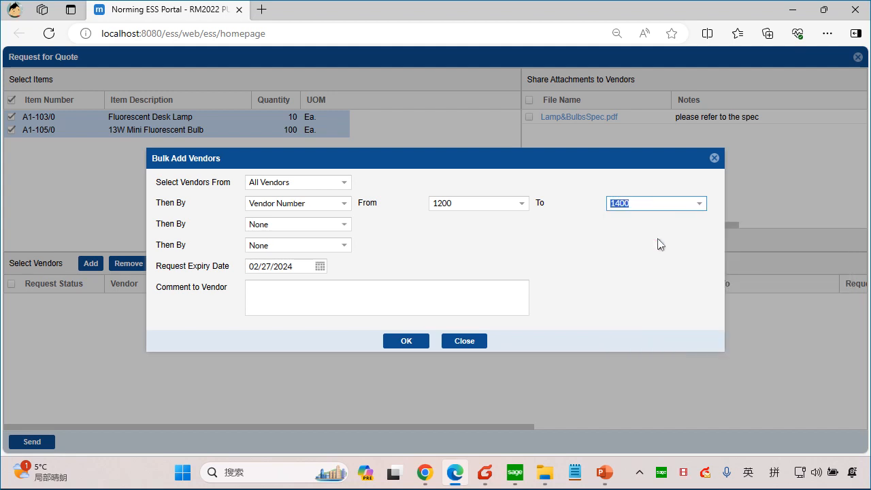
# Step: Set the request expiry date to 03/01/2024, comment "Please provide quote ASAP, thanks" to the vendors, and add them to the quote request
pyautogui.click(320, 267)
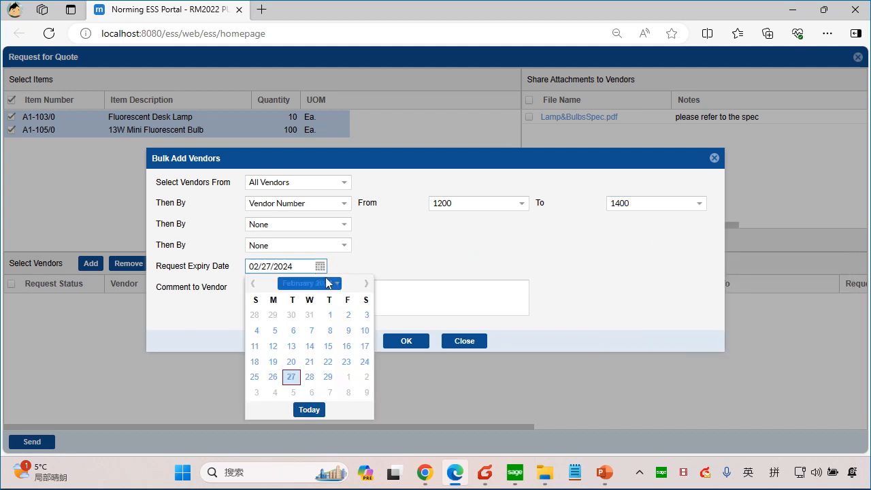
pyautogui.click(349, 377)
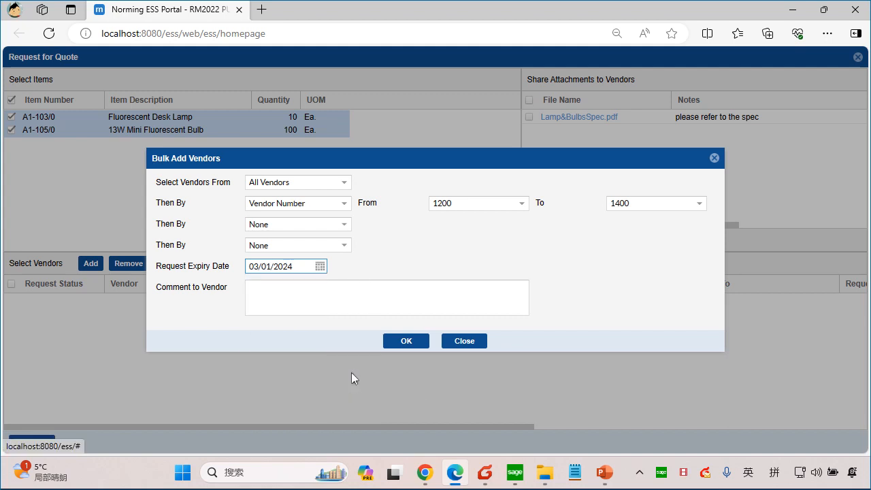
pyautogui.click(342, 301)
pyautogui.write('Pleas')
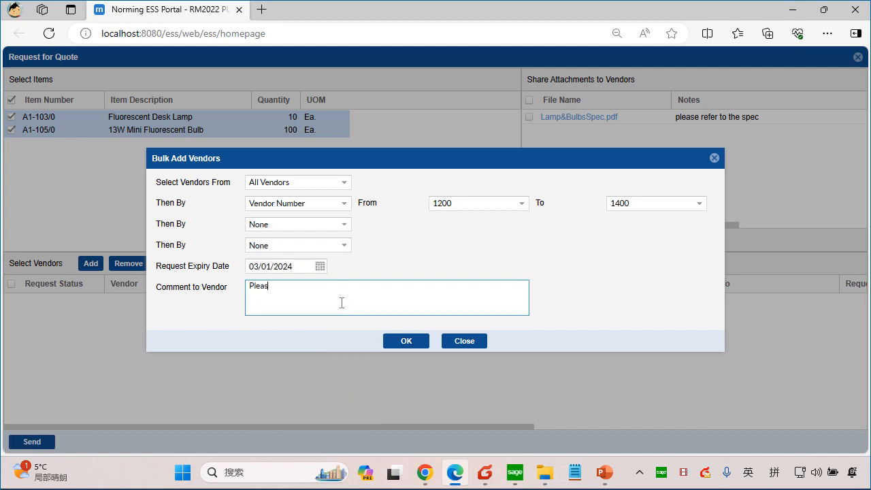
pyautogui.write('e provide qutoe')
pyautogui.press('BackSpace')
pyautogui.press('BackSpace')
pyautogui.write('ote ASAP, thanks')
pyautogui.click(405, 342)
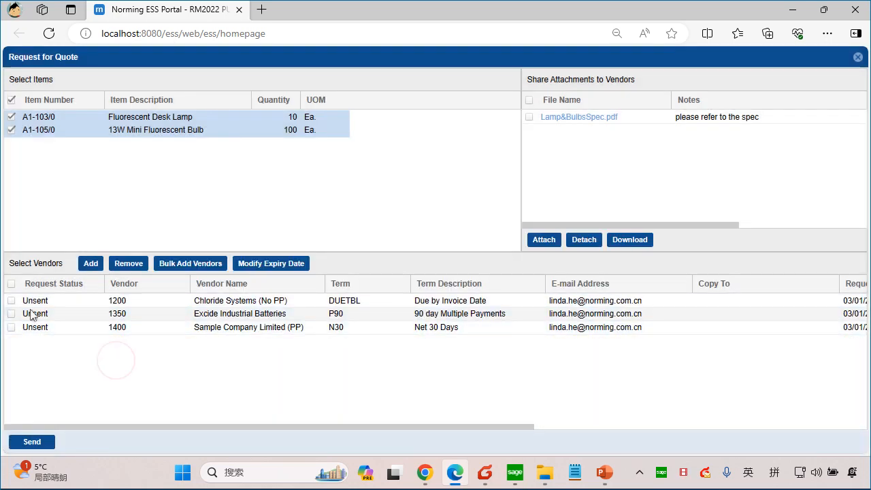
# Step: Examine the terms, e-mail addresses, request expiry dates and comments of the vendors added to the quote request
pyautogui.moveTo(247, 427); pyautogui.dragTo(291, 427)
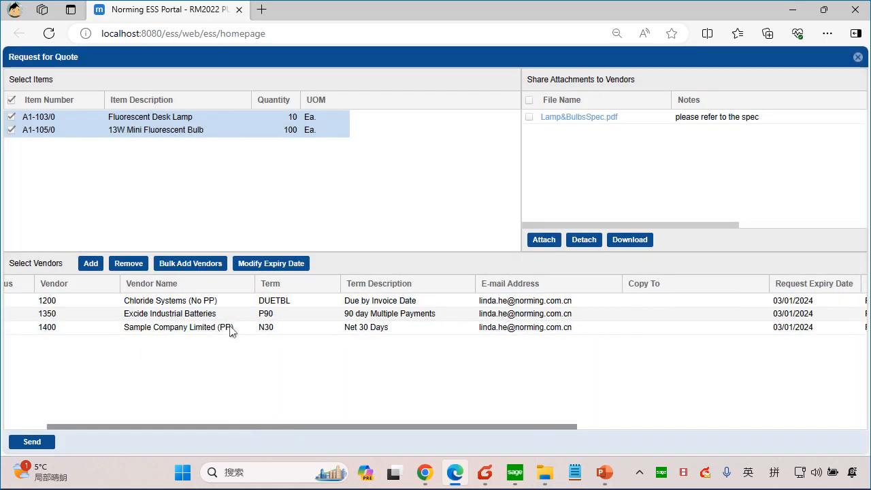
pyautogui.moveTo(356, 428); pyautogui.dragTo(440, 410)
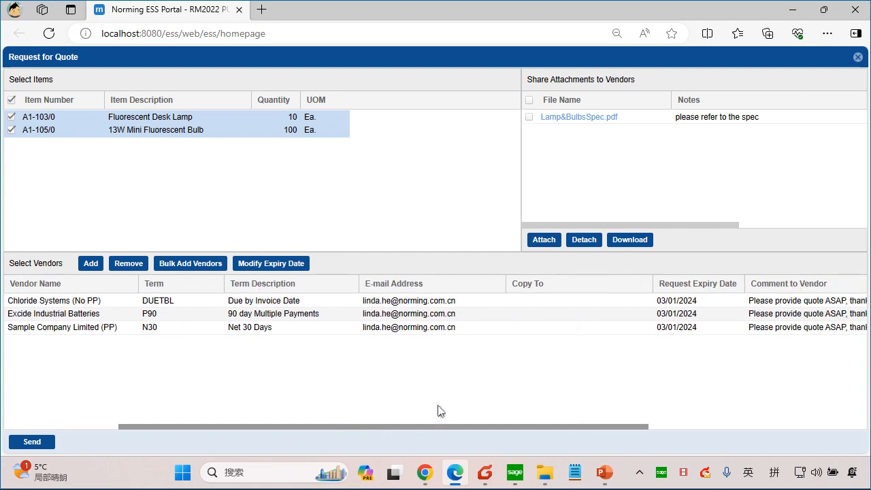
pyautogui.click(462, 298)
pyautogui.click(493, 385)
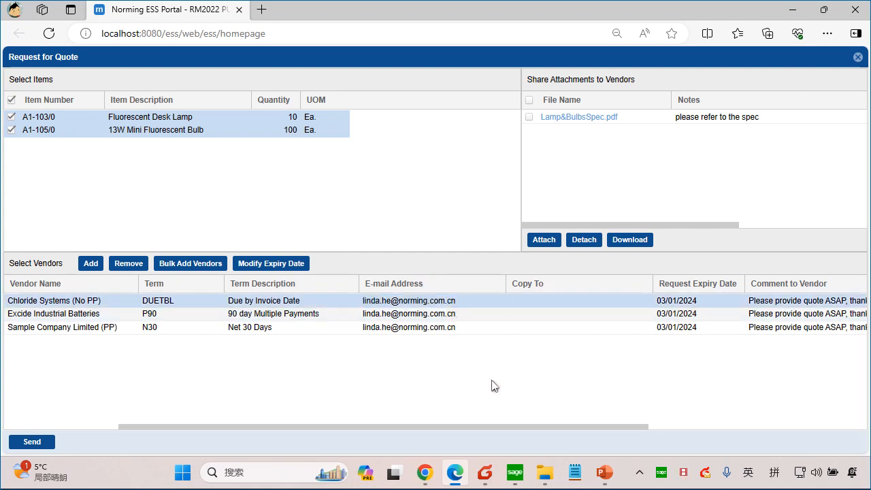
pyautogui.click(552, 300)
pyautogui.click(577, 366)
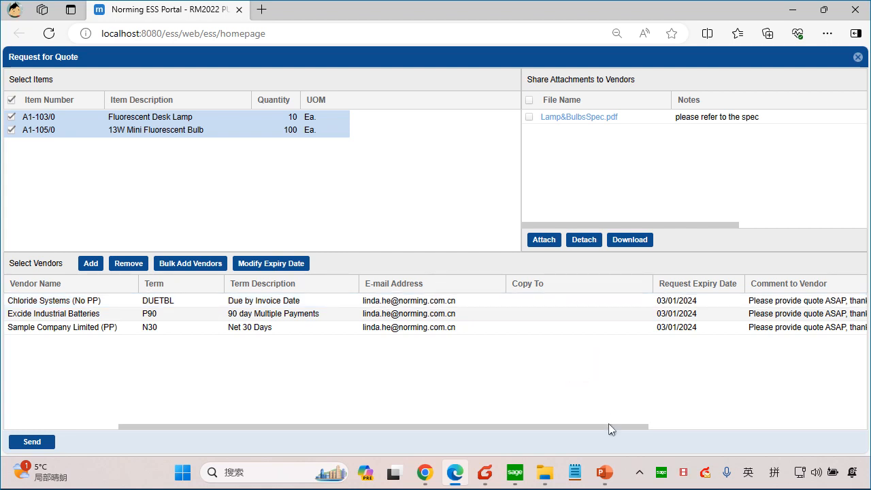
pyautogui.moveTo(621, 429); pyautogui.dragTo(740, 429)
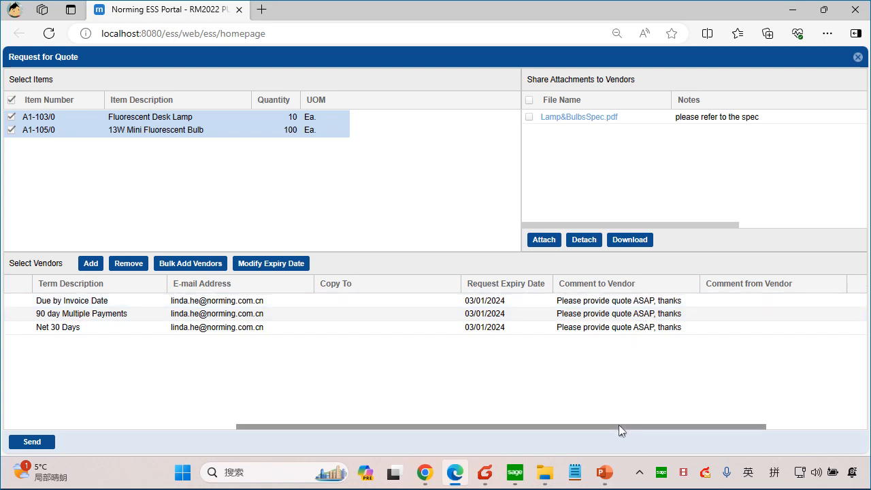
pyautogui.moveTo(618, 425); pyautogui.dragTo(195, 409)
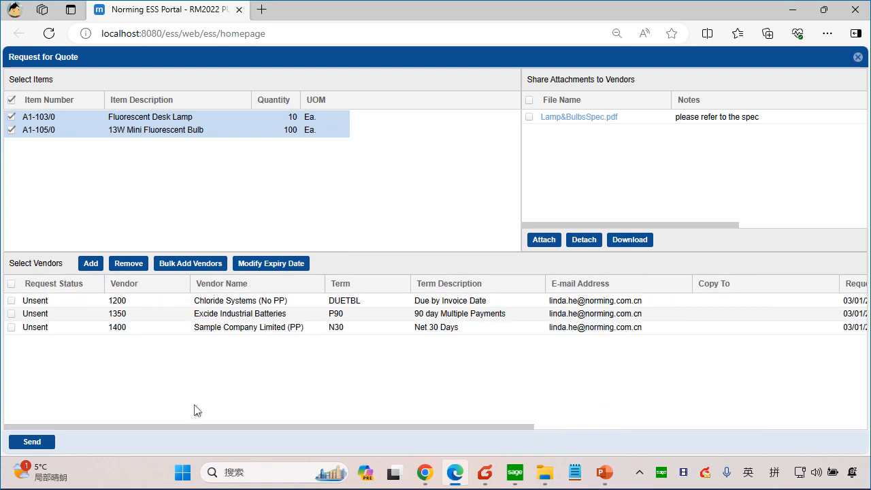
# Step: Send the quote request to all three vendors and review the sending message for each vendor
pyautogui.click(11, 285)
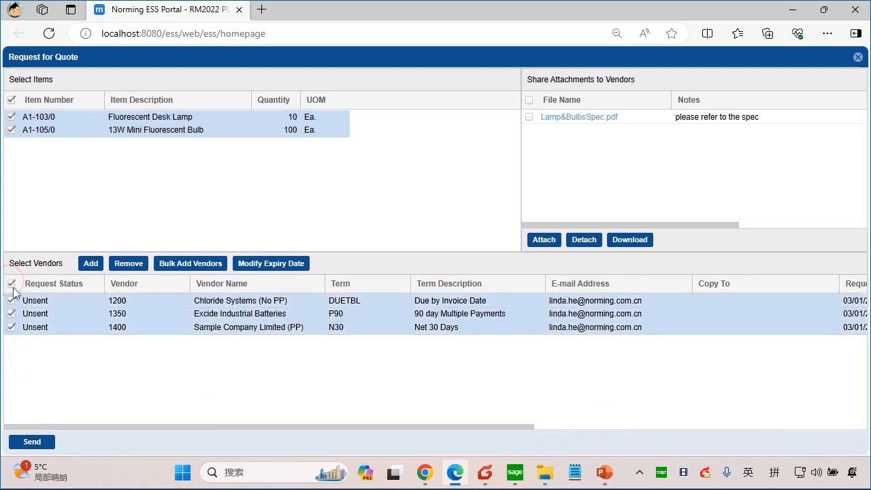
pyautogui.click(38, 443)
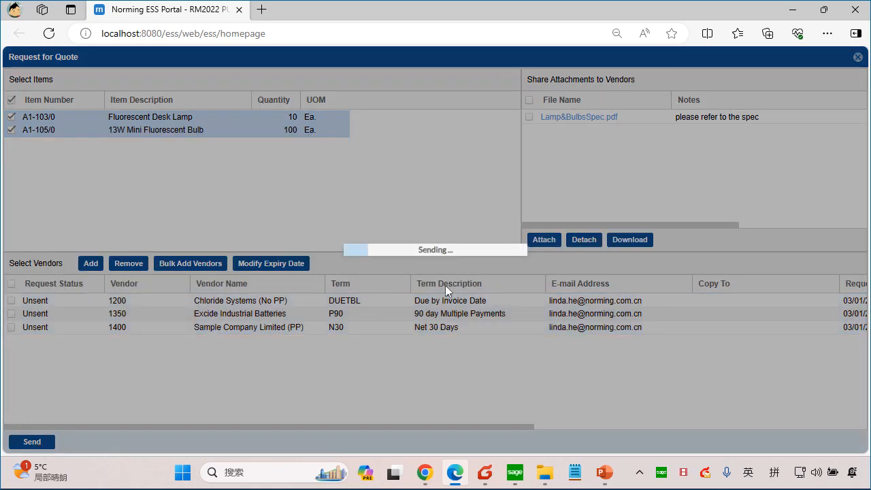
pyautogui.click(475, 203)
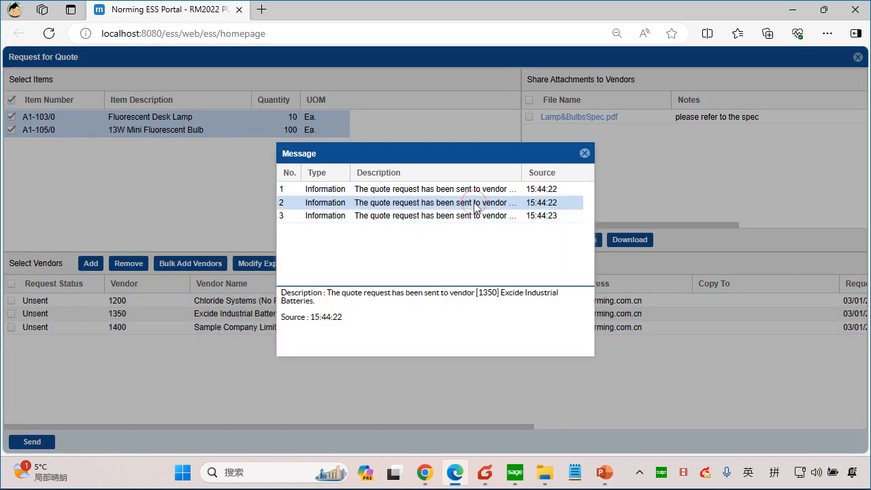
pyautogui.click(471, 215)
pyautogui.click(472, 202)
pyautogui.click(474, 190)
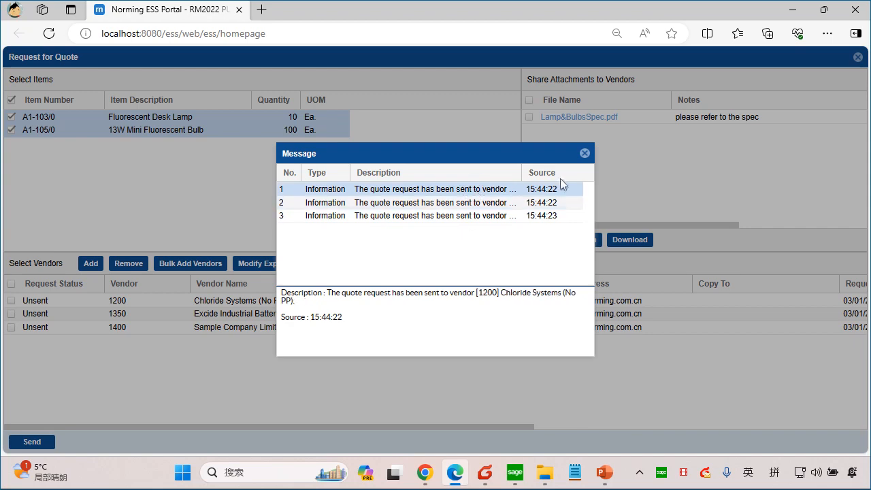
pyautogui.click(585, 153)
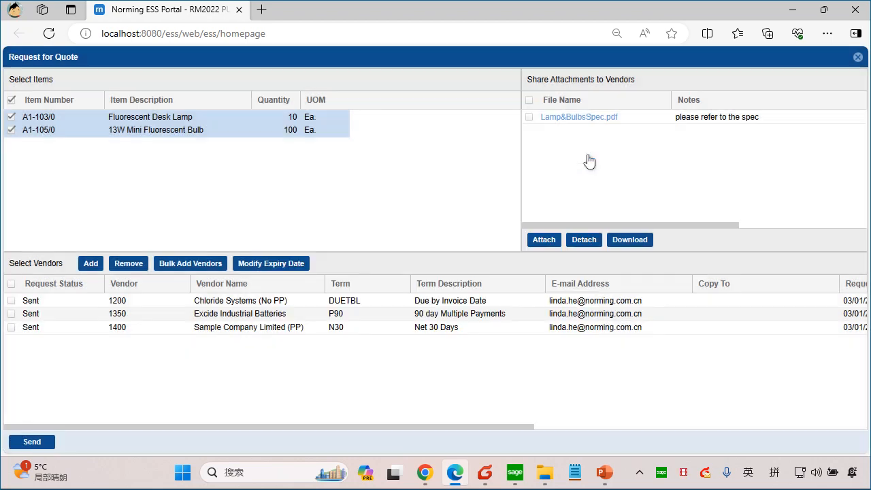
# Step: Close the quote request and sign the purchaser out of the employee portal
pyautogui.click(858, 58)
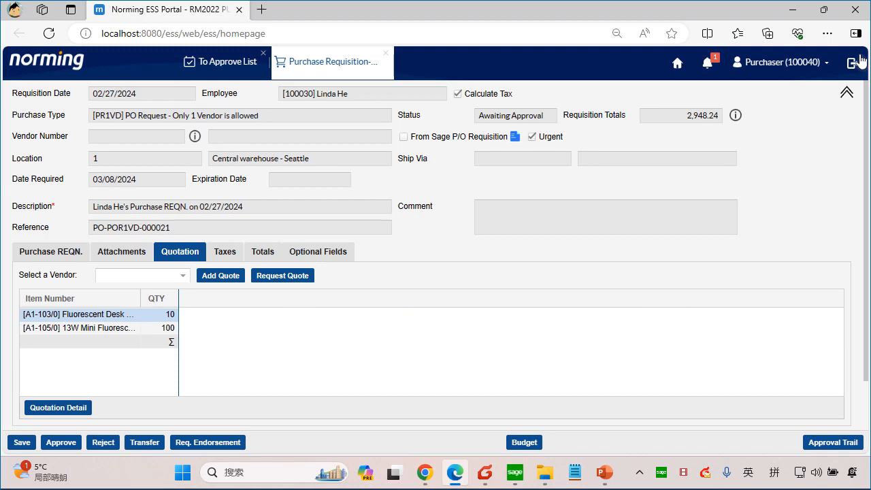
pyautogui.click(860, 60)
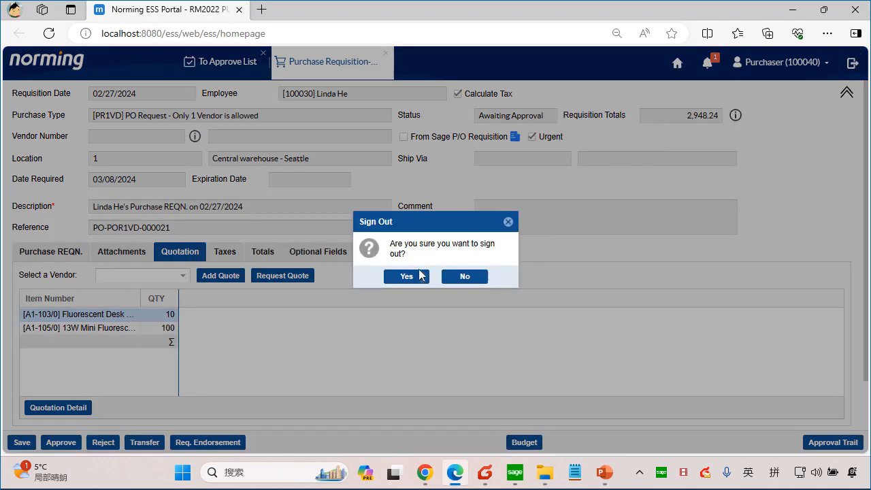
pyautogui.click(405, 278)
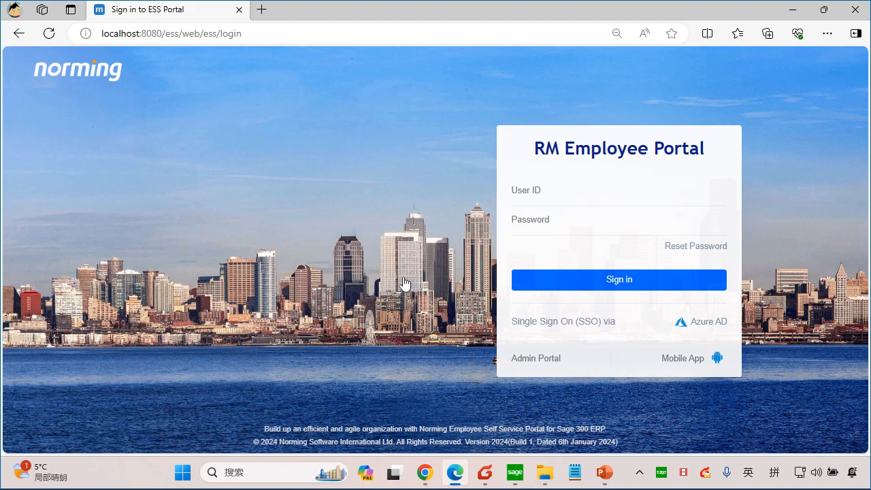
# Step: Switch to Foxmail, check for new mail and select the "Please Provide Quote" message addressed to vendor 1400-Sample Company Limited (PP)
pyautogui.click(485, 471)
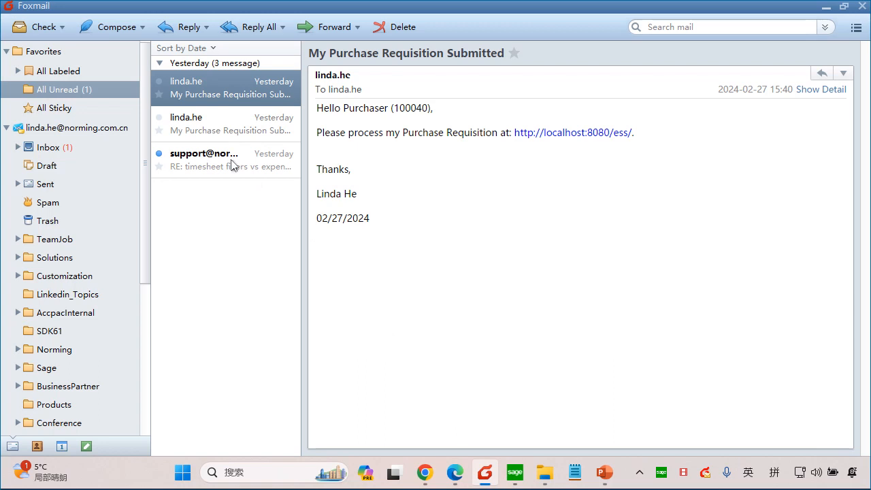
pyautogui.click(44, 33)
pyautogui.click(249, 87)
pyautogui.click(259, 169)
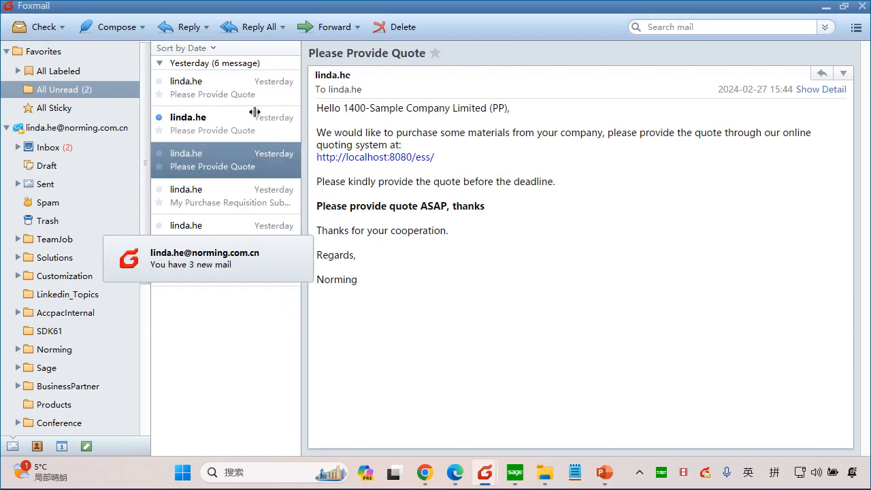
# Step: Read the vendor name, quoting link and purchaser's comment in the quote request e-mail
pyautogui.click(462, 164)
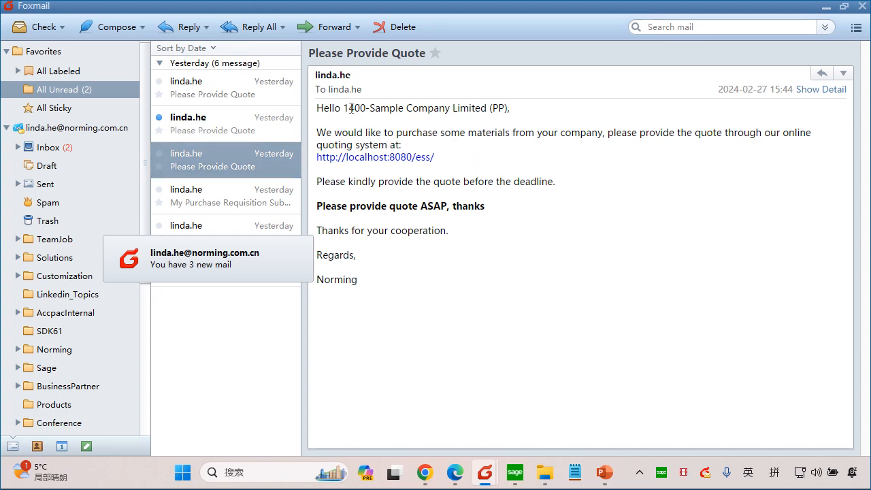
pyautogui.moveTo(351, 108); pyautogui.dragTo(511, 108)
pyautogui.click(472, 150)
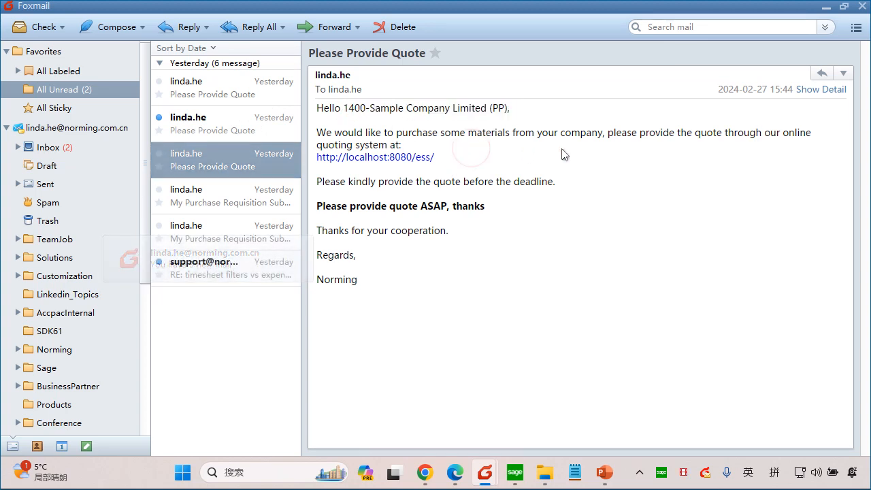
pyautogui.click(384, 157)
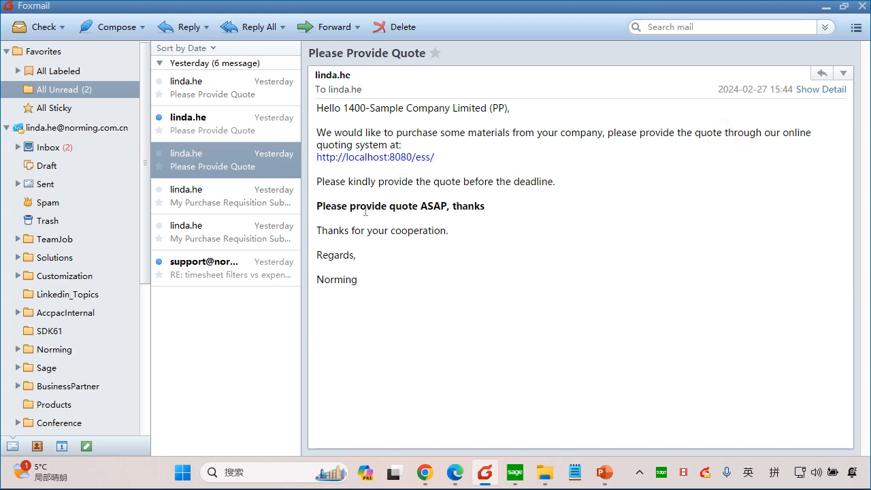
pyautogui.moveTo(351, 206); pyautogui.dragTo(449, 206)
pyautogui.click(442, 207)
# Step: Open the vendor 1400 e-mail in its own window and follow its online quoting link
pyautogui.click(222, 170)
pyautogui.doubleClick(222, 173)
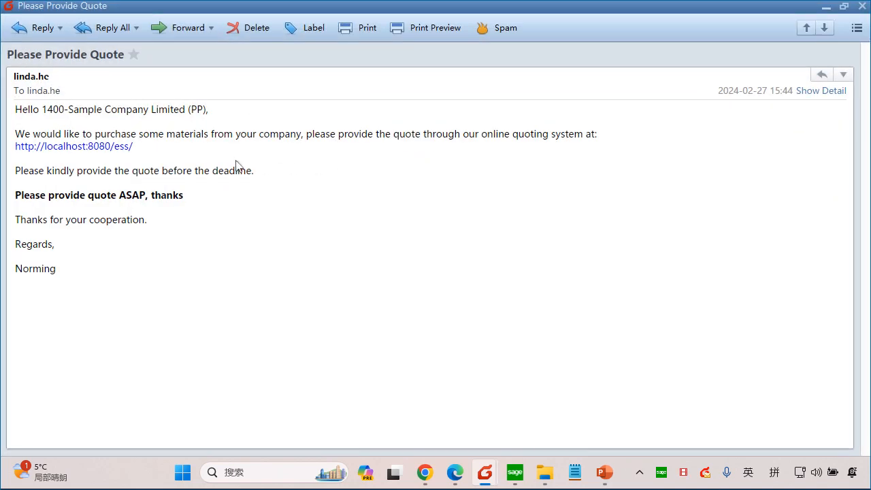
pyautogui.click(89, 154)
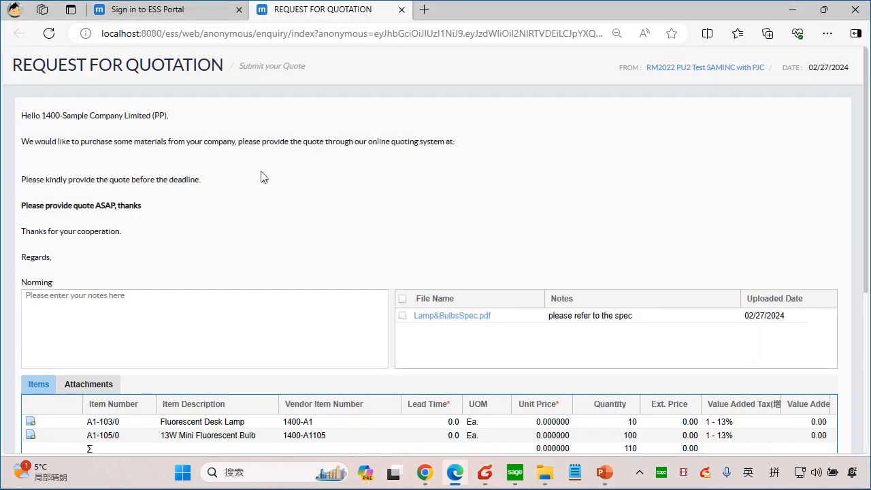
# Step: Open the shared Lamp&BulbsSpec.pdf, review its bulb and lamp notes, and close it again
pyautogui.scroll(-3, 264, 176)
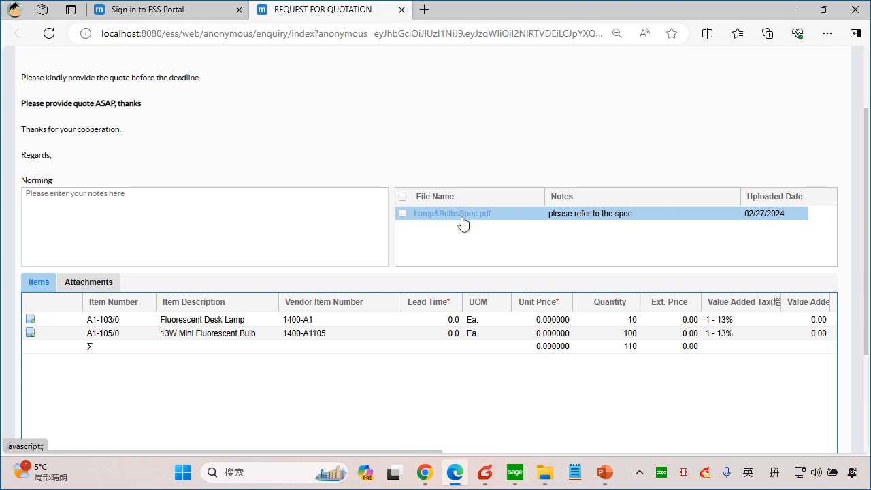
pyautogui.click(463, 223)
pyautogui.scroll(-2, 522, 210)
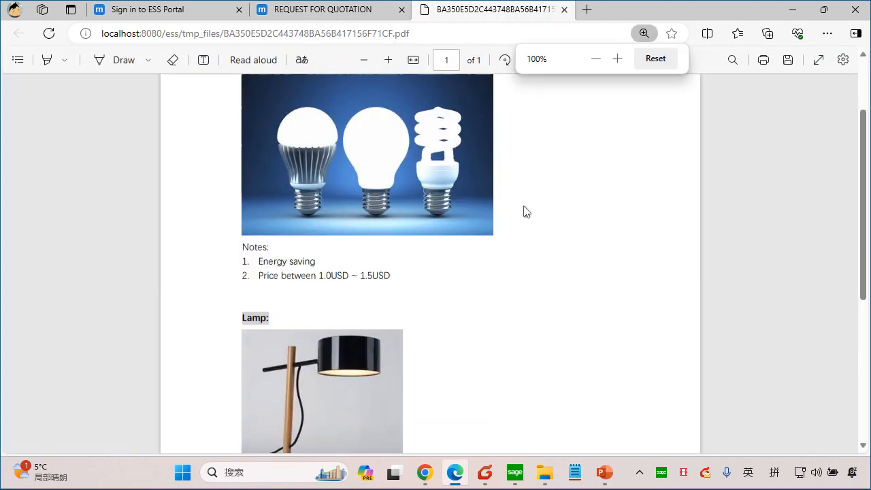
pyautogui.click(372, 257)
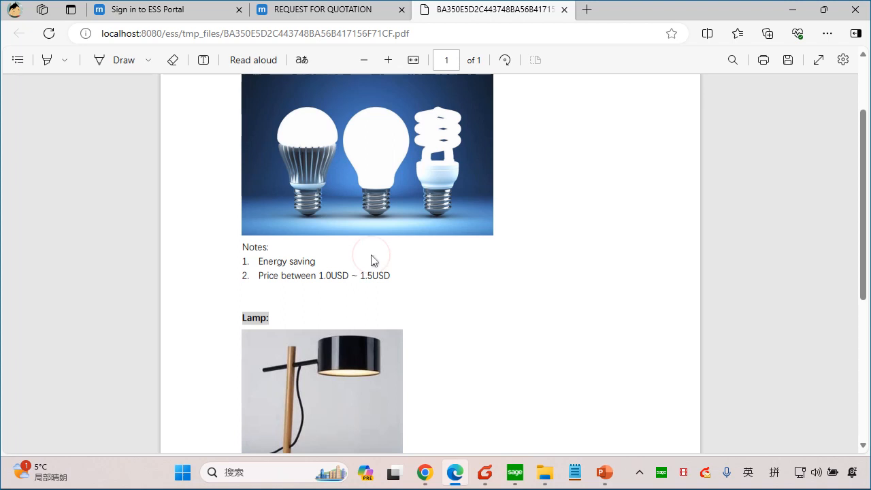
pyautogui.scroll(-3, 428, 278)
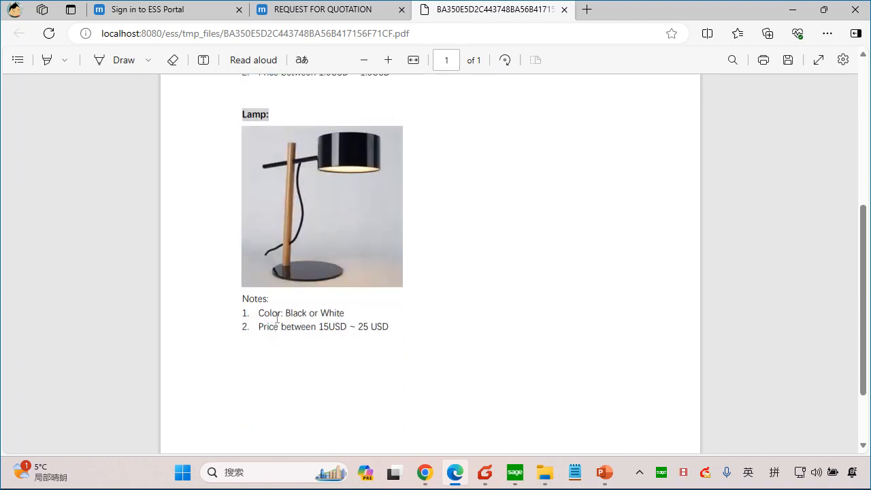
pyautogui.click(417, 307)
pyautogui.scroll(3, 457, 325)
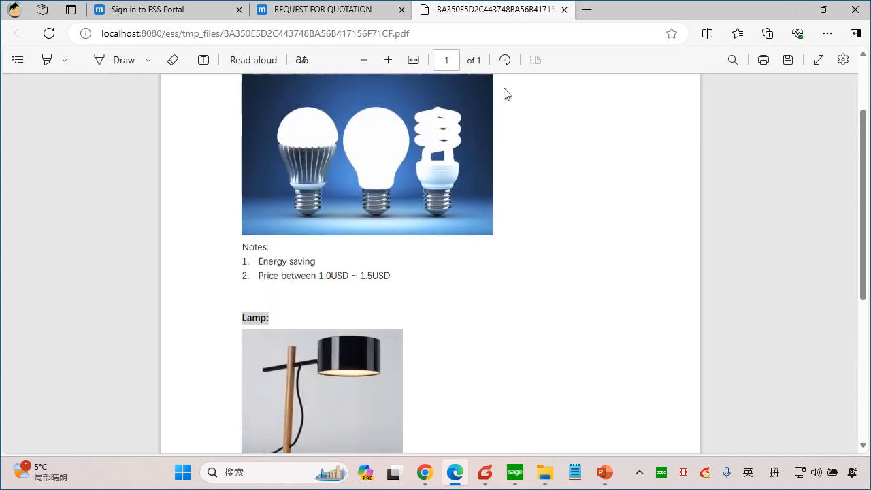
pyautogui.click(564, 10)
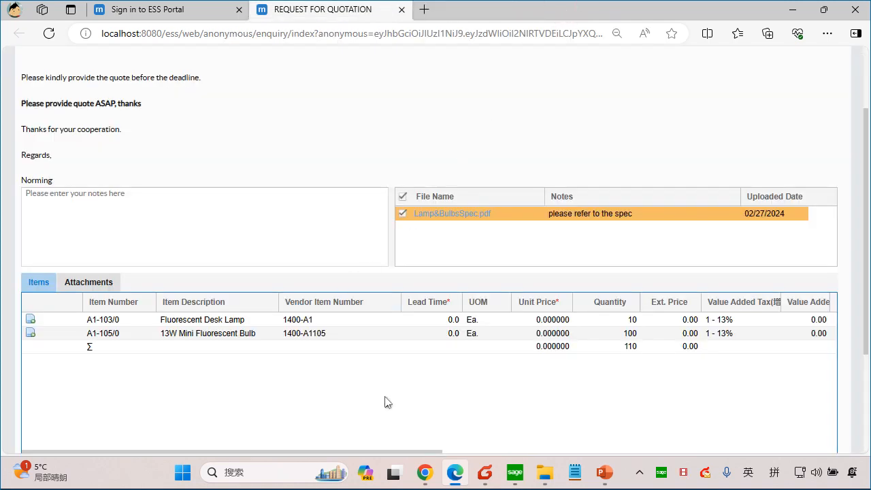
# Step: Move the Unit Price column ahead of the Lead Time column in the quotation's item table
pyautogui.click(433, 323)
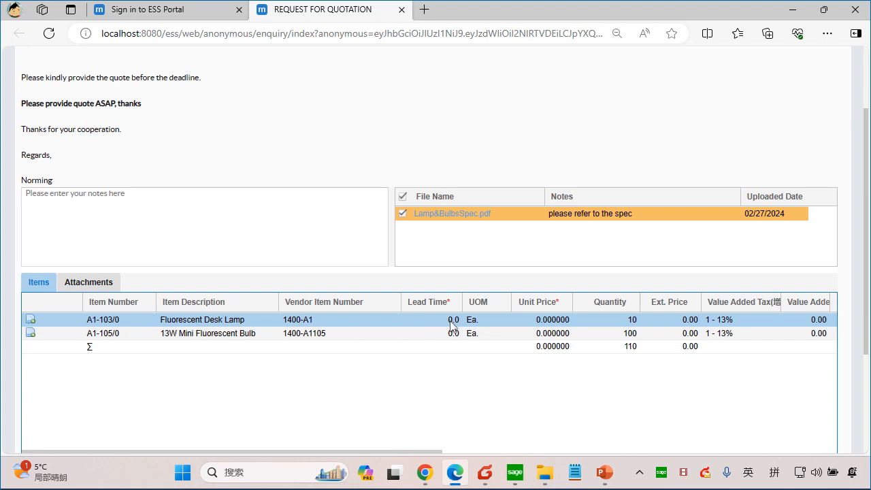
pyautogui.click(542, 320)
pyautogui.moveTo(535, 306); pyautogui.dragTo(426, 346)
# Step: Quote the Fluorescent Desk Lamp at a unit price of 18.9 with a lead time of 3
pyautogui.click(431, 318)
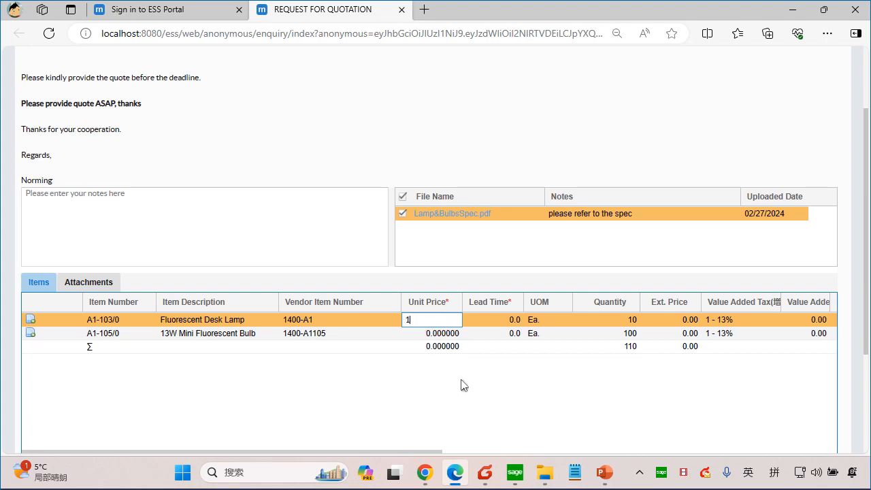
pyautogui.write('18.9')
pyautogui.click(496, 319)
pyautogui.write('3')
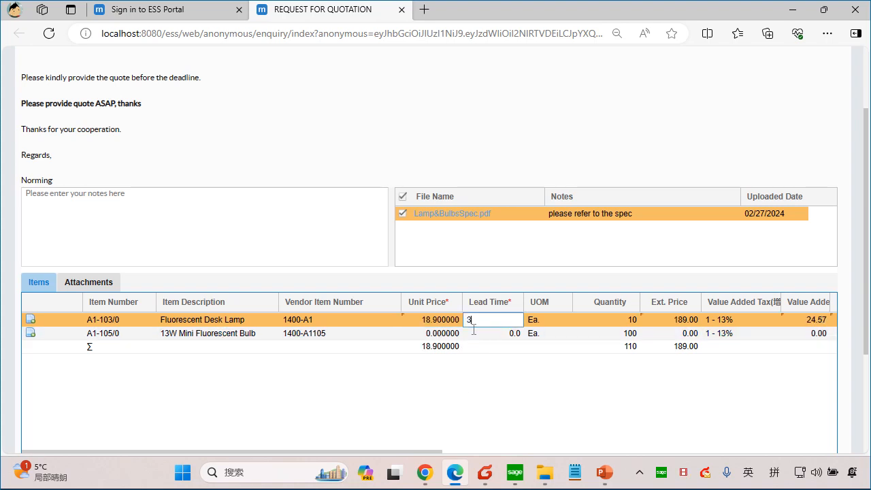
# Step: Quote the 13W Mini Fluorescent Bulb at a unit price of 1.23 with a lead time of 3
pyautogui.click(431, 334)
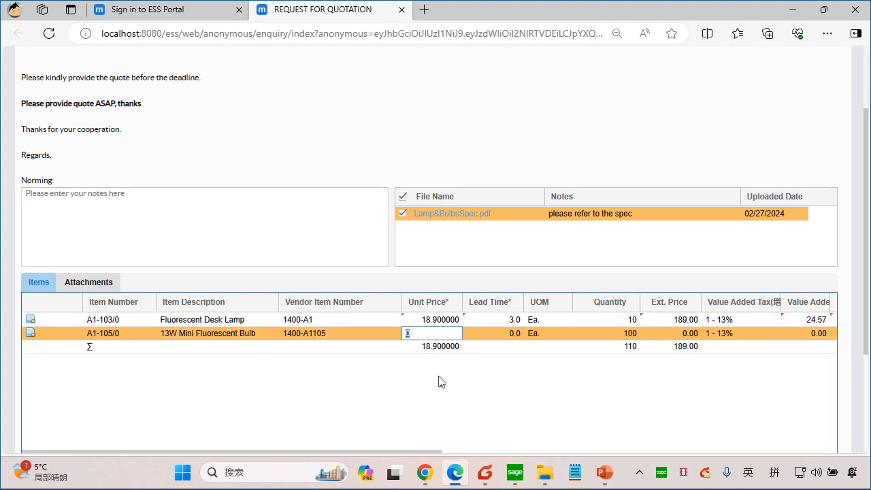
pyautogui.write('1.23')
pyautogui.click(507, 334)
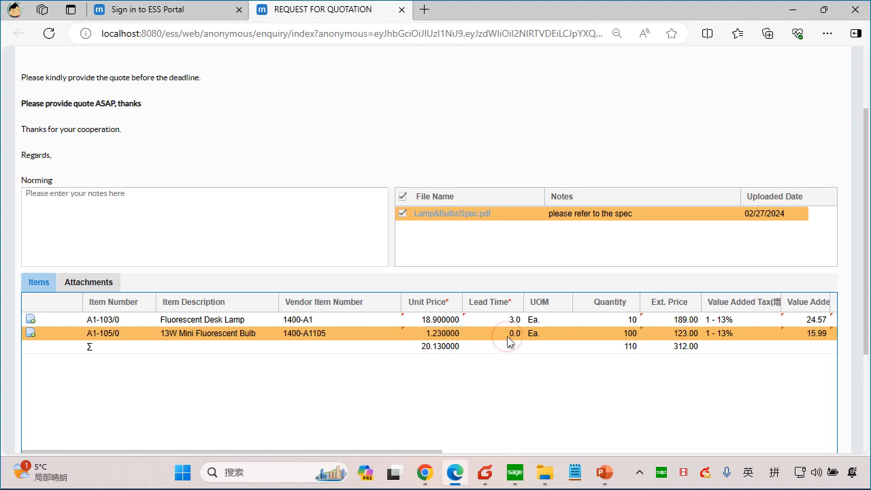
pyautogui.write('3')
pyautogui.click(505, 389)
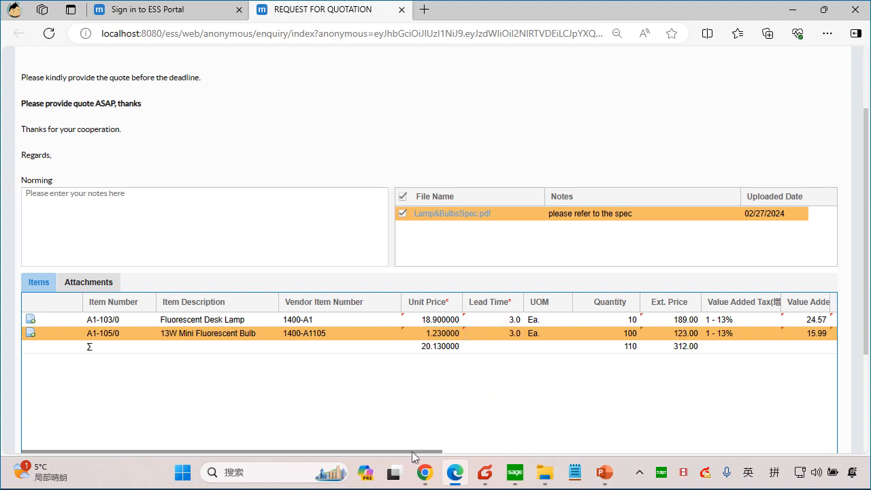
# Step: Review the tax, total, last quoted and comments columns of the quoted items
pyautogui.hscroll(1, 411, 451)
pyautogui.moveTo(412, 451); pyautogui.dragTo(540, 449)
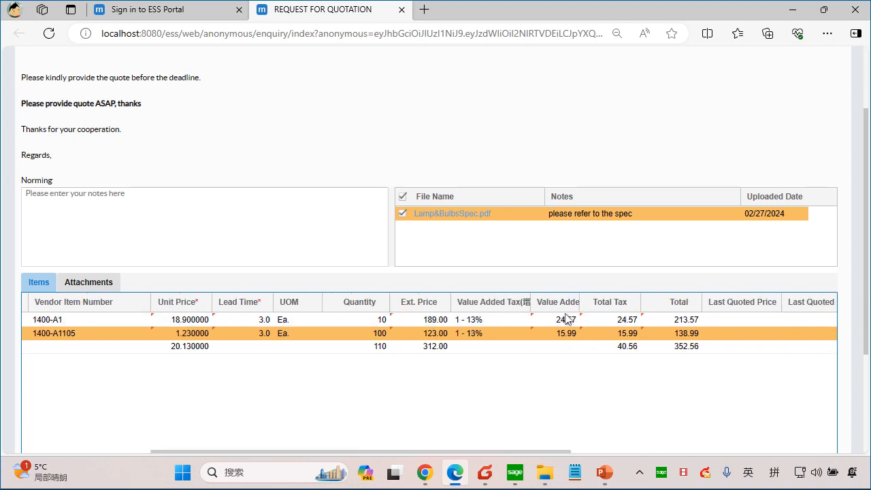
pyautogui.moveTo(526, 301); pyautogui.dragTo(522, 339)
pyautogui.moveTo(571, 454); pyautogui.dragTo(599, 453)
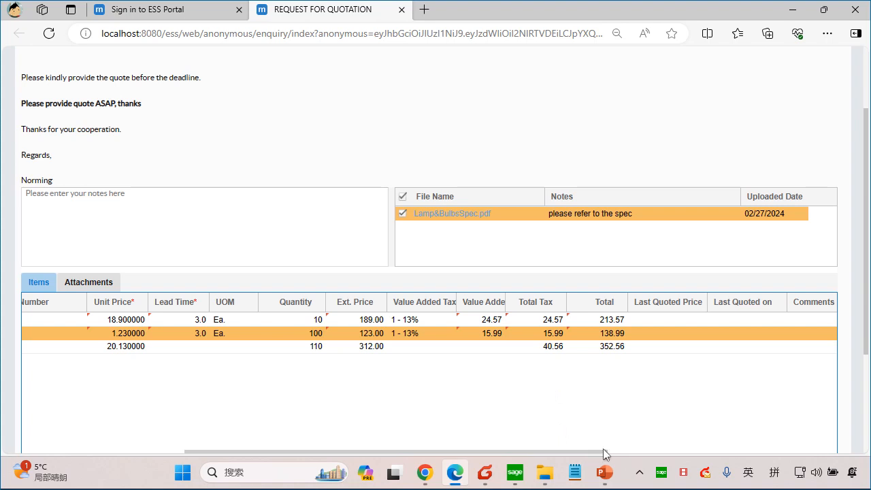
pyautogui.moveTo(603, 451); pyautogui.dragTo(431, 457)
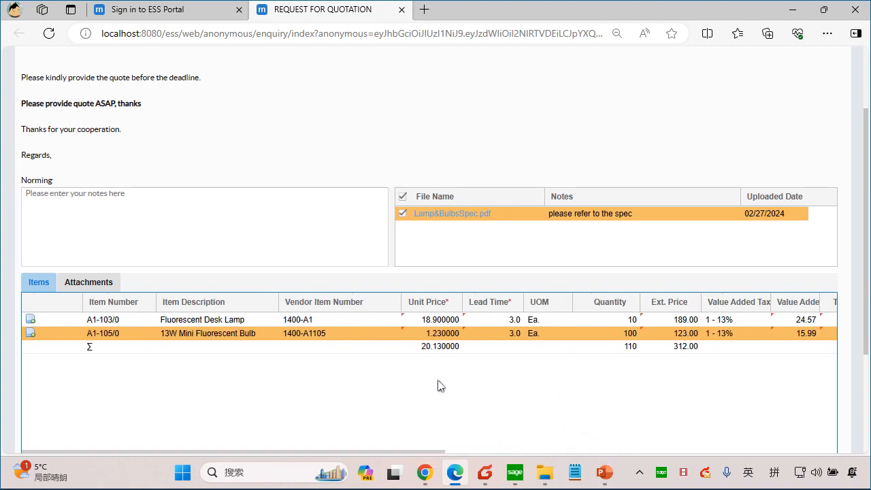
# Step: Enter the quotation note "good price and good quality" for the purchaser
pyautogui.click(204, 198)
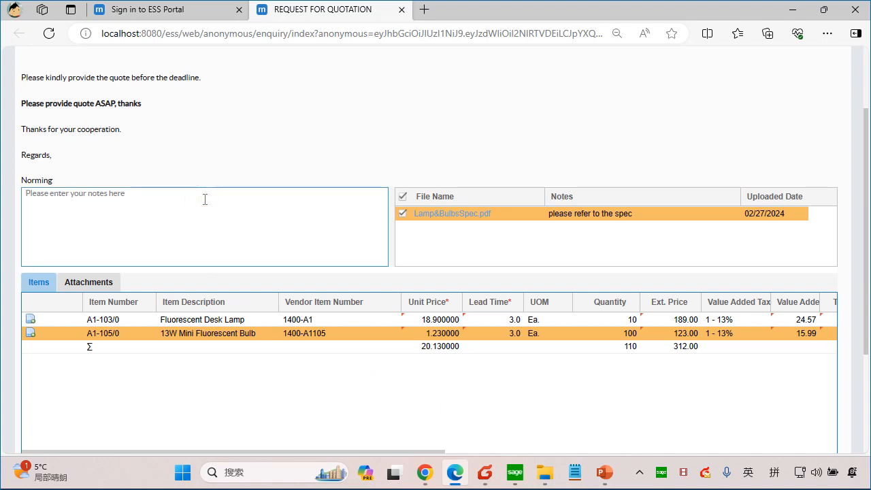
pyautogui.write('go')
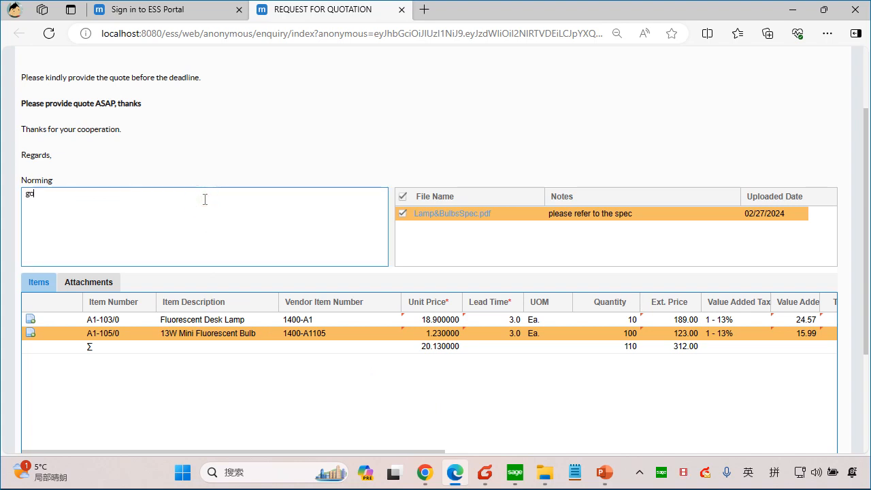
pyautogui.write('od price and good quality')
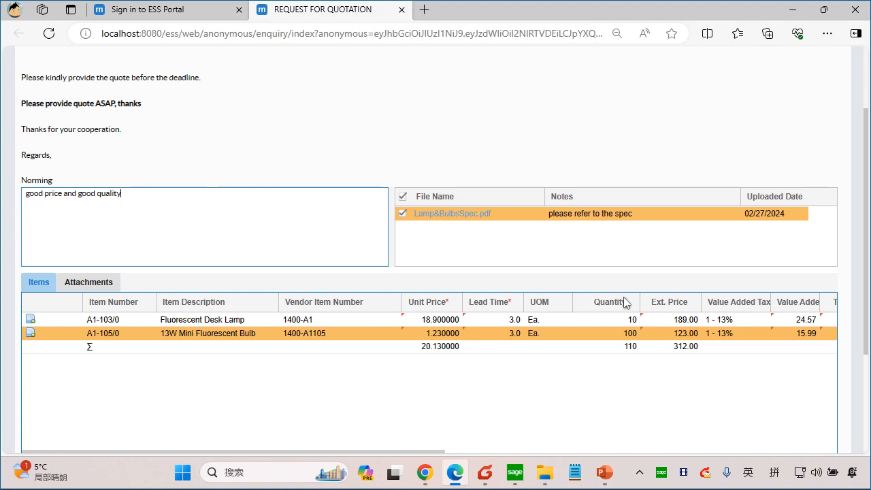
# Step: Submit the quote for Sample Company Limited, accept the confirmation and close its quotation page
pyautogui.scroll(-2, 626, 303)
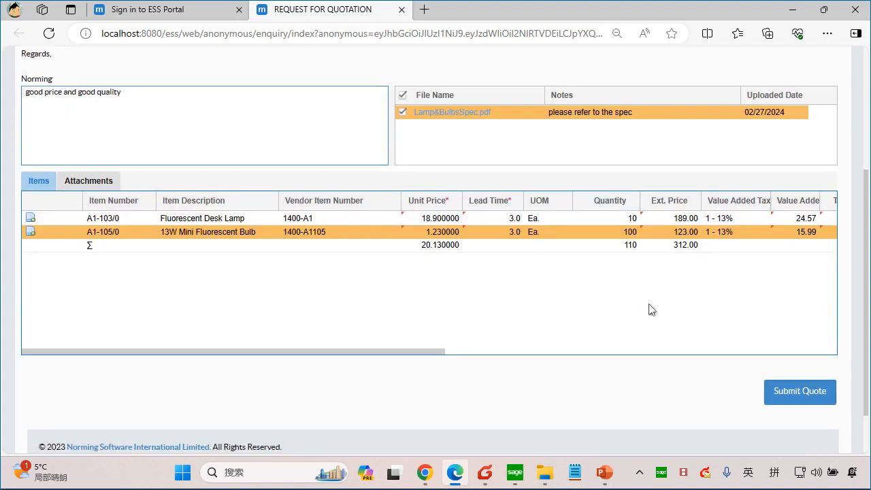
pyautogui.click(796, 399)
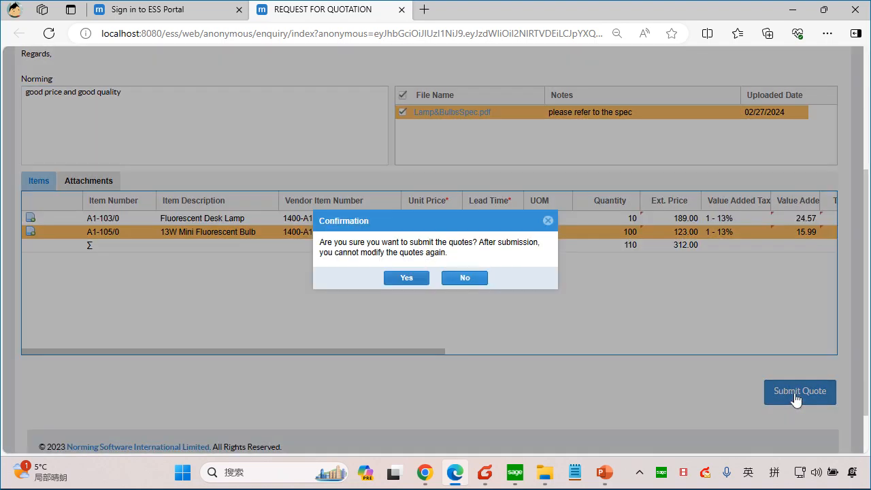
pyautogui.moveTo(350, 245); pyautogui.dragTo(400, 252)
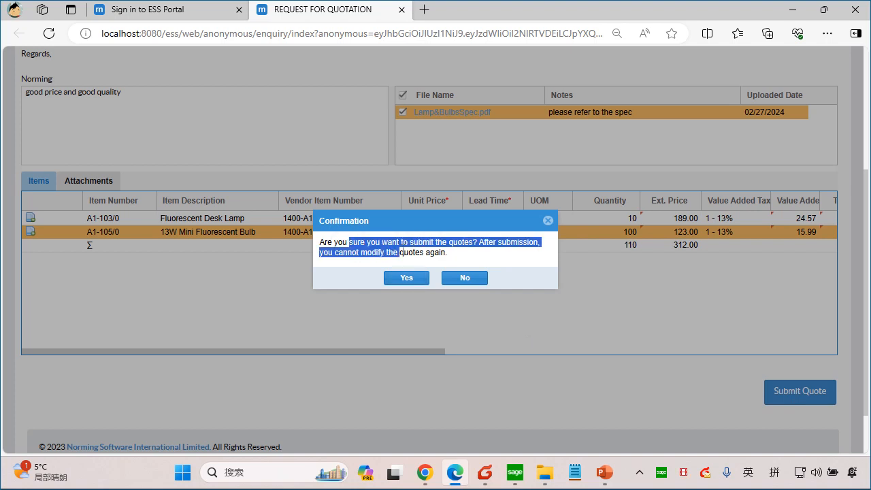
pyautogui.click(485, 253)
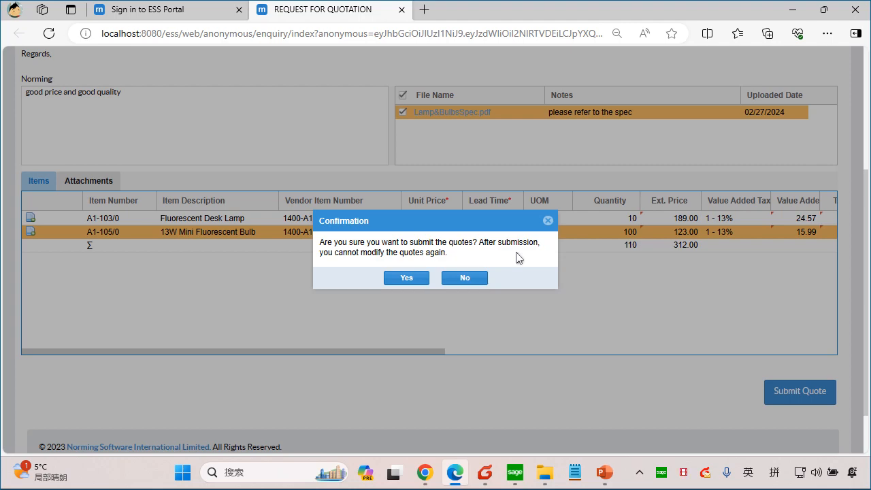
pyautogui.click(408, 279)
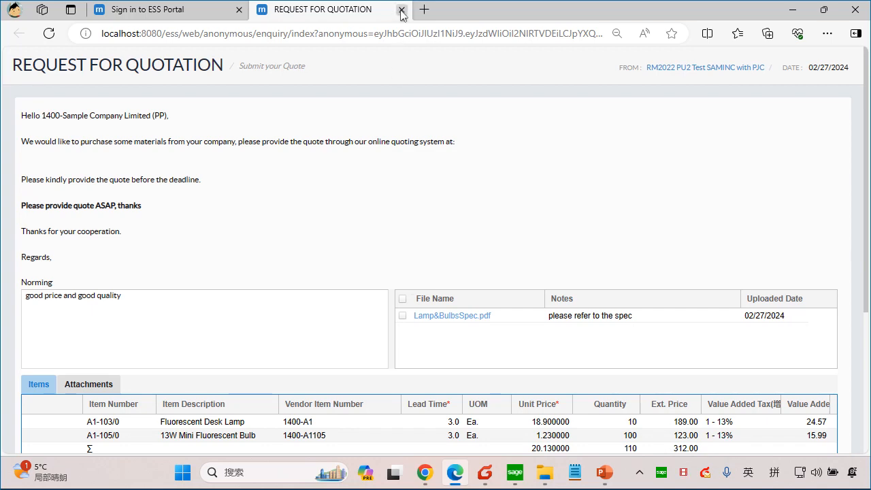
pyautogui.click(401, 10)
# Step: Switch to Foxmail and open the online quotation page from the quote request addressed to 1200-Chloride Systems (No PP)
pyautogui.hotkey('alt', 'Tab')
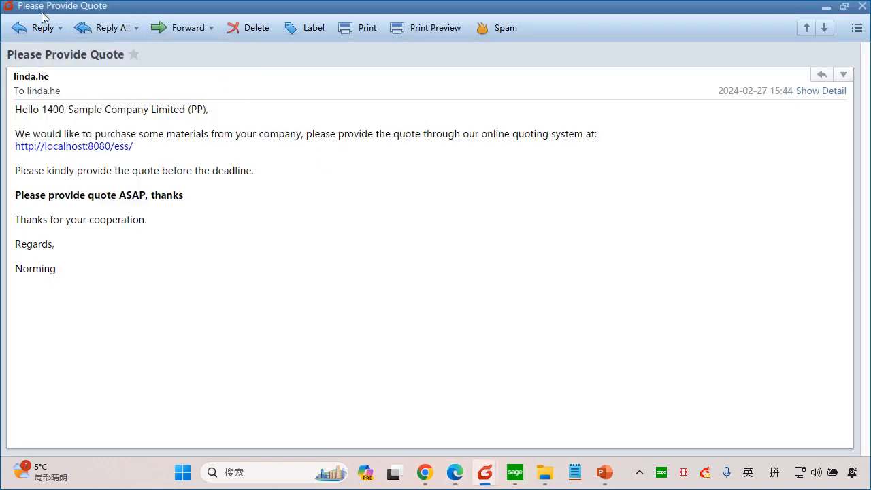
pyautogui.hotkey('alt', 'Tab')
pyautogui.hotkey('alt', 'Tab')
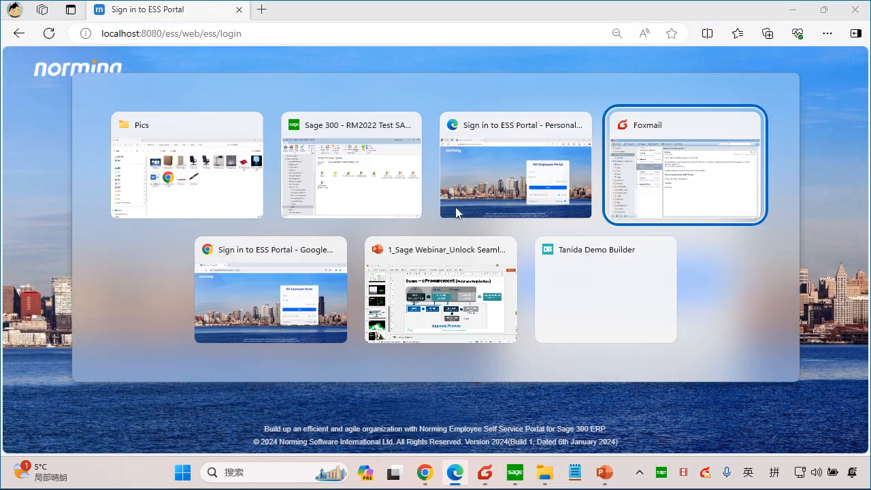
pyautogui.click(672, 187)
pyautogui.click(257, 130)
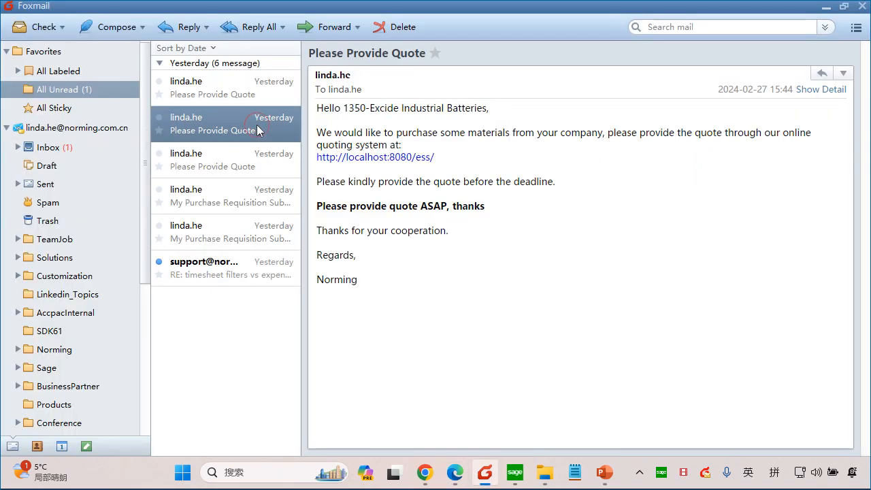
pyautogui.click(273, 99)
pyautogui.click(421, 158)
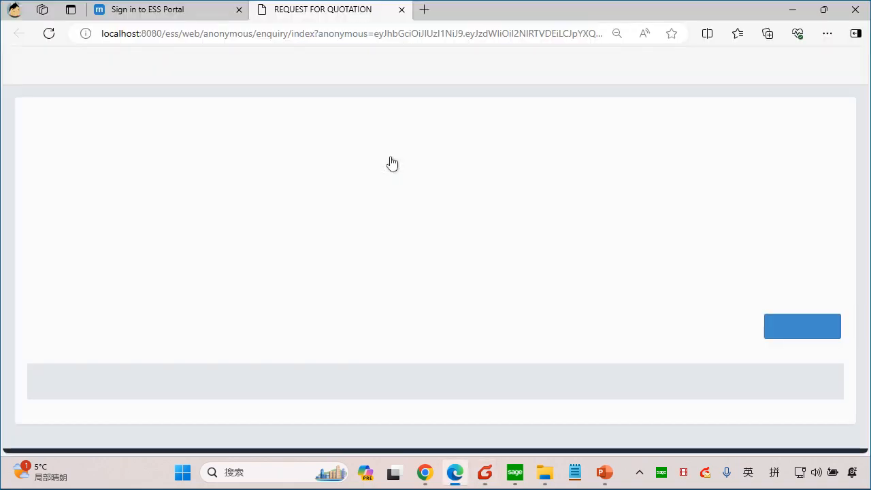
# Step: Set the unit price to 19 for the Fluorescent Desk Lamp and 1.36 for the 13W Mini Fluorescent Bulb
pyautogui.scroll(-3, 409, 327)
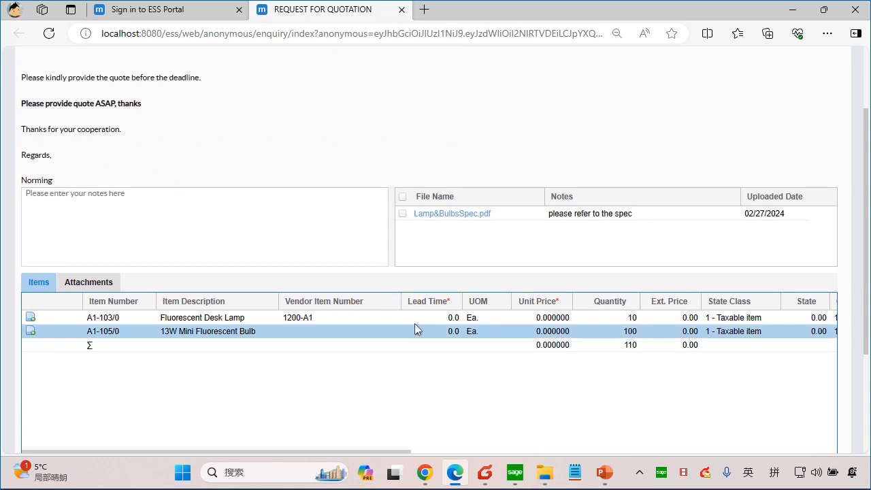
pyautogui.click(532, 318)
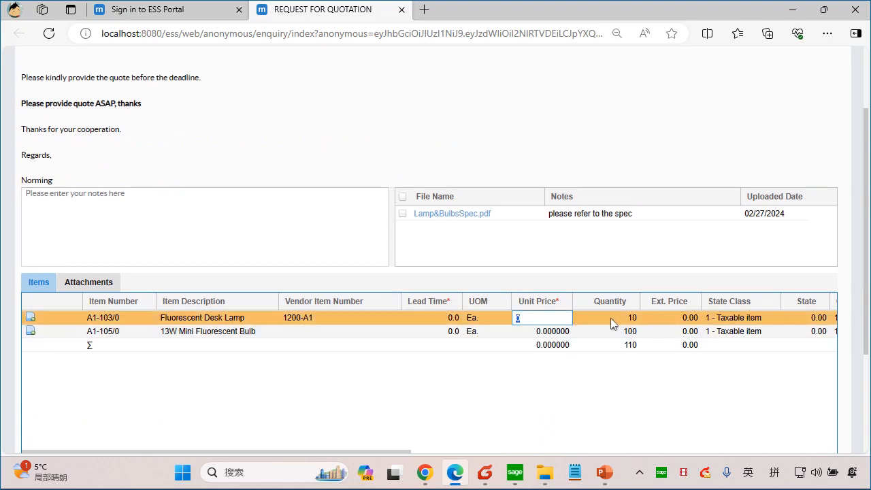
pyautogui.write('19')
pyautogui.click(536, 335)
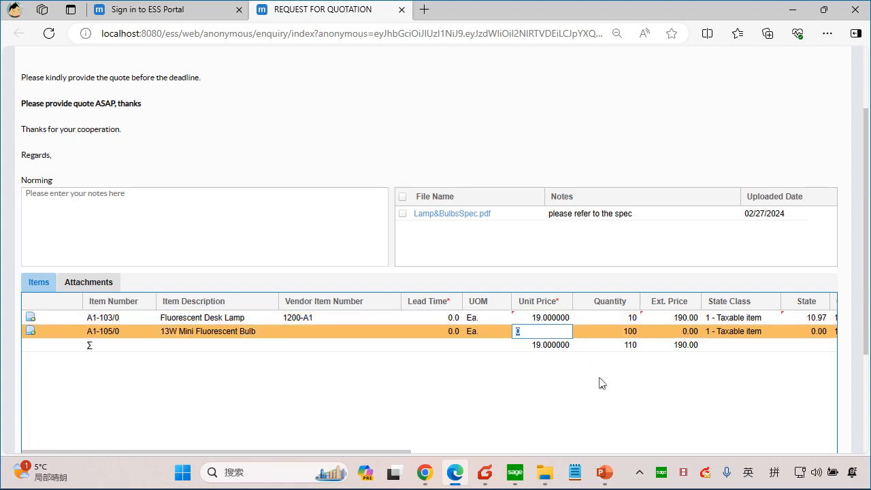
pyautogui.write('1.36')
pyautogui.click(601, 377)
# Step: Set the lead time of both the Fluorescent Desk Lamp and the 13W Mini Fluorescent Bulb to 1
pyautogui.click(438, 319)
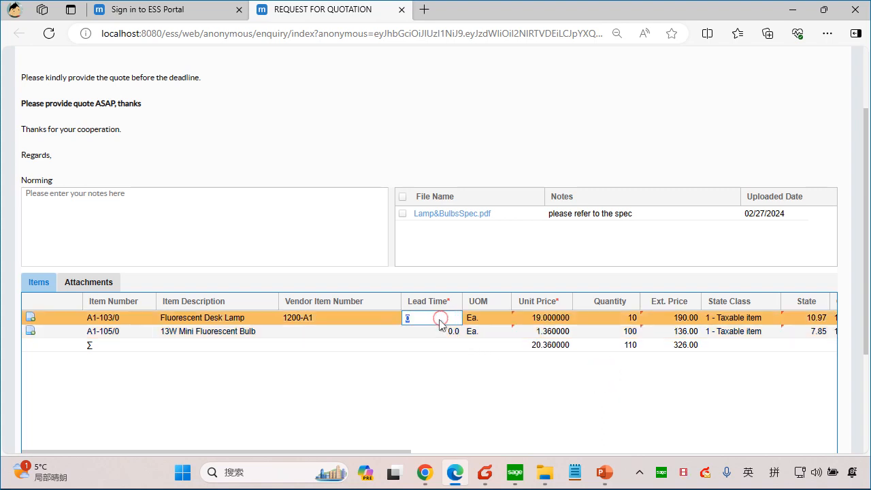
pyautogui.write('1')
pyautogui.click(436, 332)
pyautogui.write('1')
pyautogui.click(465, 397)
# Step: Enter the quotation note "good quality and fair price, and fast delivery"
pyautogui.click(237, 232)
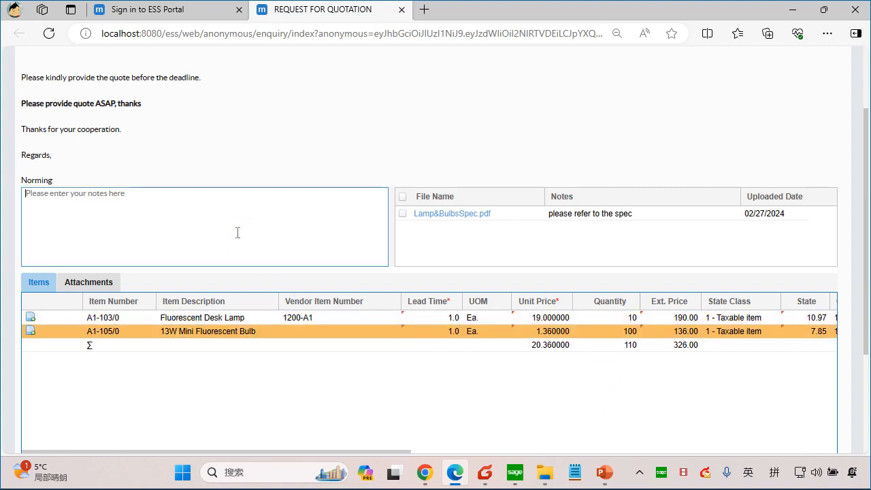
pyautogui.write('good')
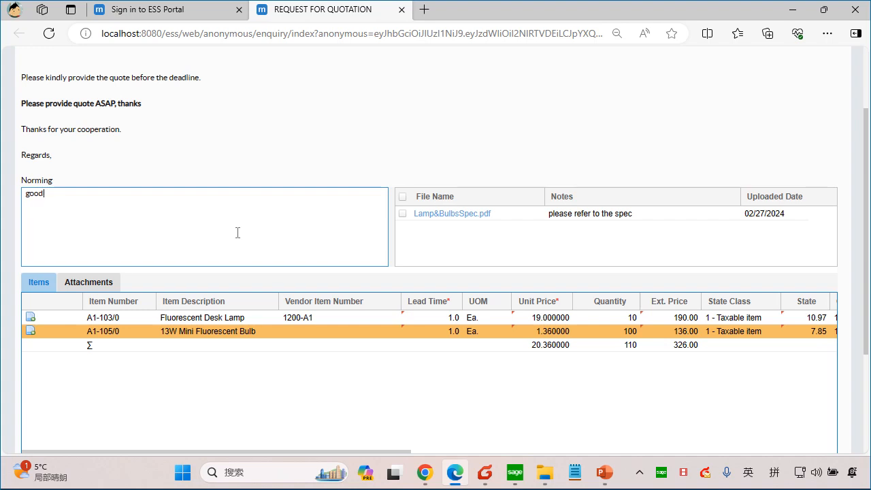
pyautogui.press('BackSpace')
pyautogui.write('quantity')
pyautogui.press('BackSpace')
pyautogui.press('BackSpace')
pyautogui.press('BackSpace')
pyautogui.press('BackSpace')
pyautogui.write('ty and r')
pyautogui.write('air price, and g')
pyautogui.write('ast dev')
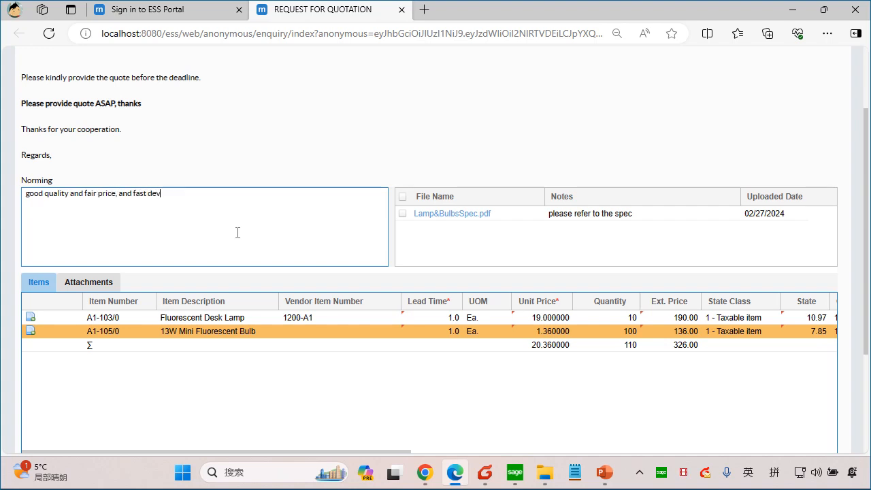
pyautogui.write('liery')
pyautogui.click(453, 262)
# Step: Attach the files Lamp&BulbsSpec.docx and DeskNoteBook.jpg to the quotation
pyautogui.scroll(-3, 628, 346)
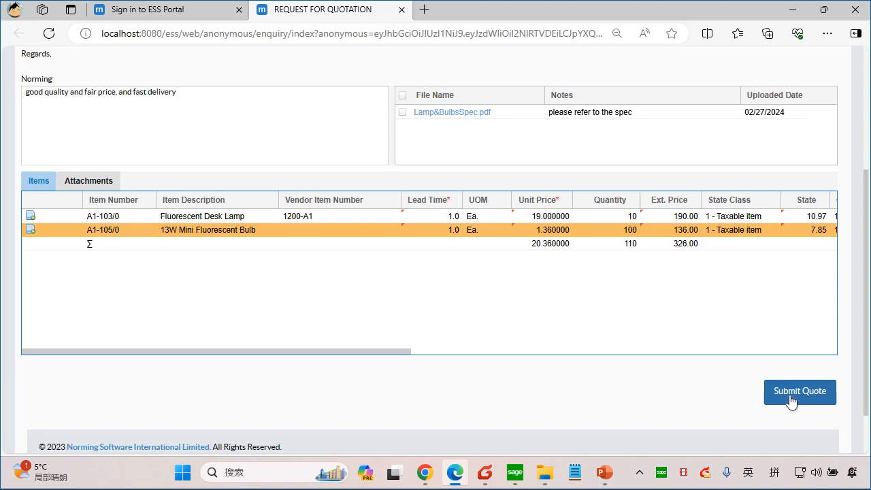
pyautogui.click(96, 182)
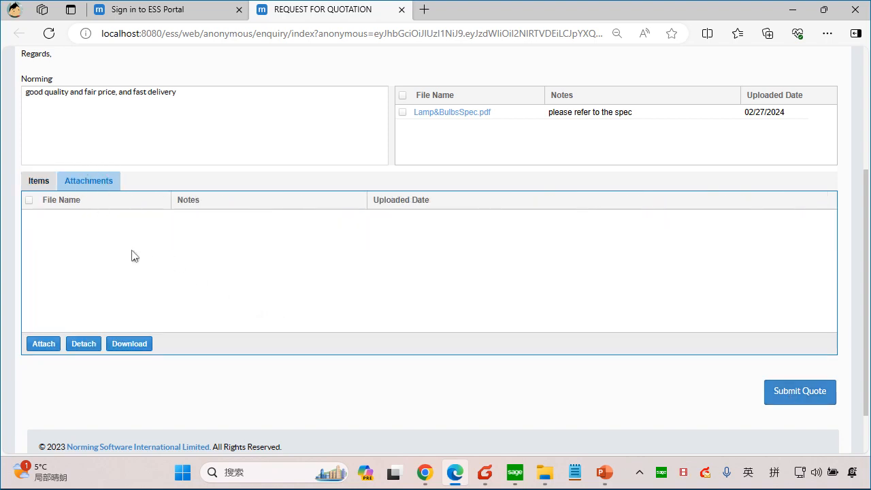
pyautogui.click(37, 346)
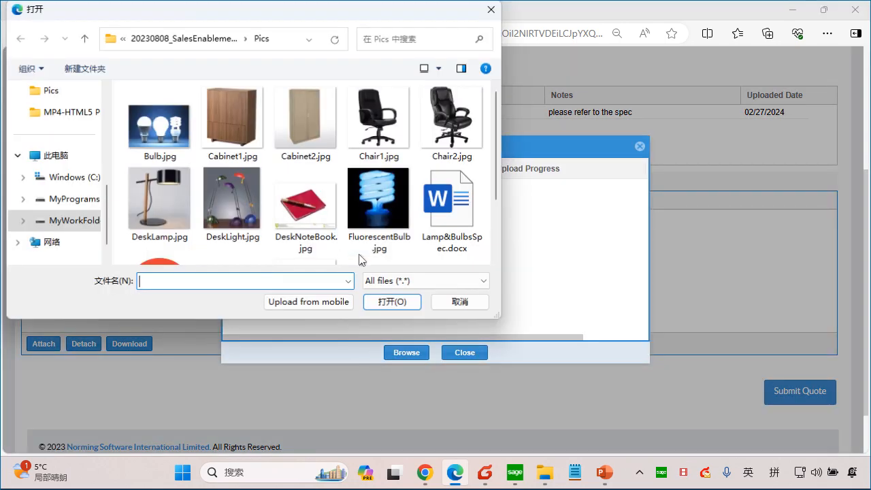
pyautogui.click(456, 215)
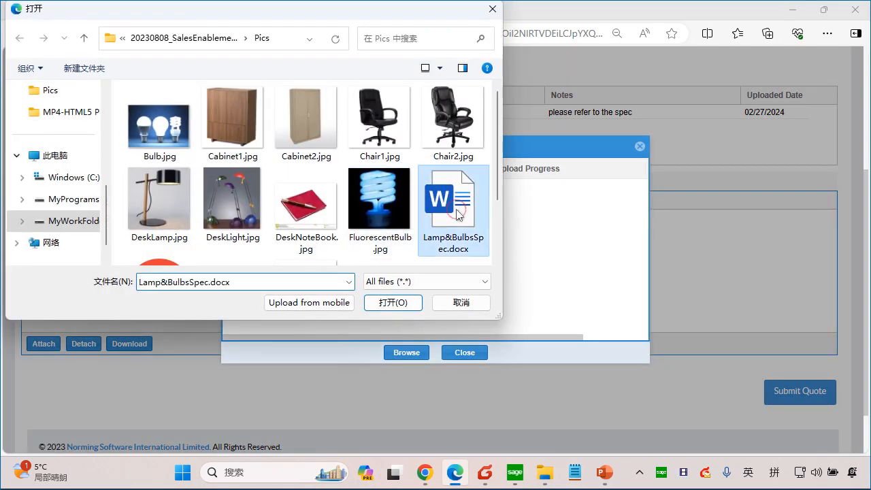
pyautogui.keyDown('ctrl'); pyautogui.click(333, 229); pyautogui.keyUp('ctrl')
pyautogui.click(405, 303)
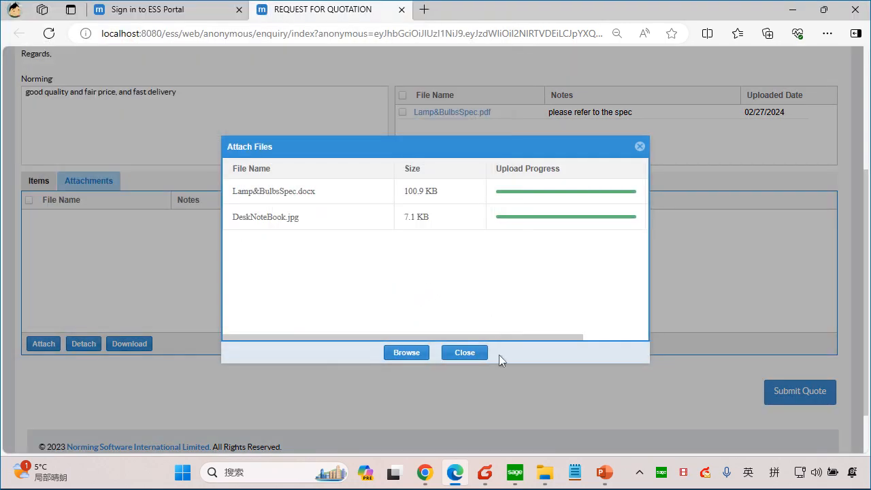
pyautogui.click(478, 363)
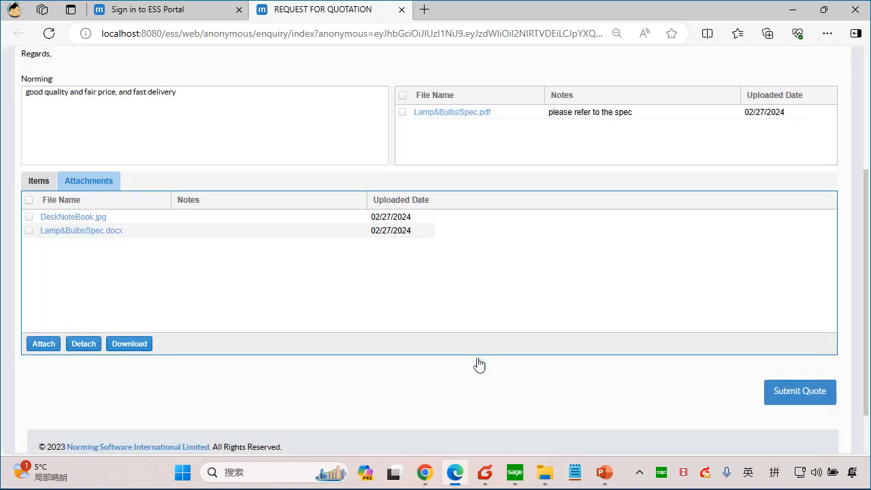
# Step: Submit the quote for Chloride Systems, accept the confirmation and close its quotation page
pyautogui.click(807, 393)
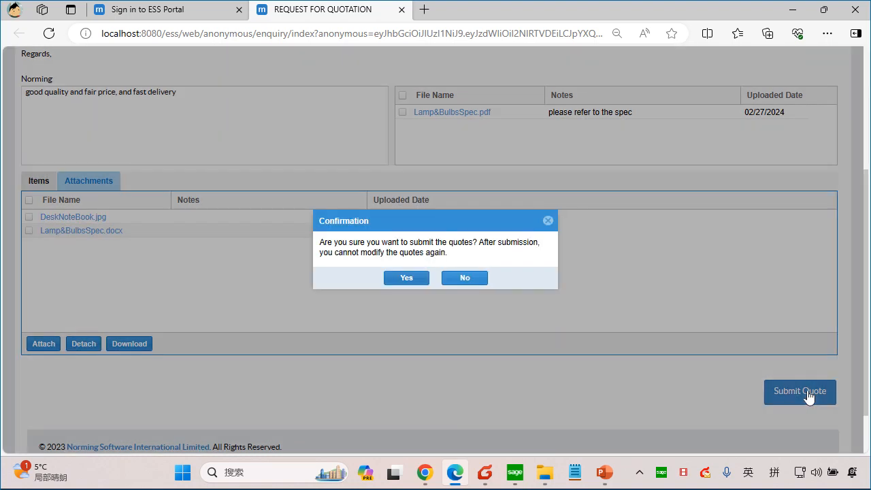
pyautogui.click(406, 278)
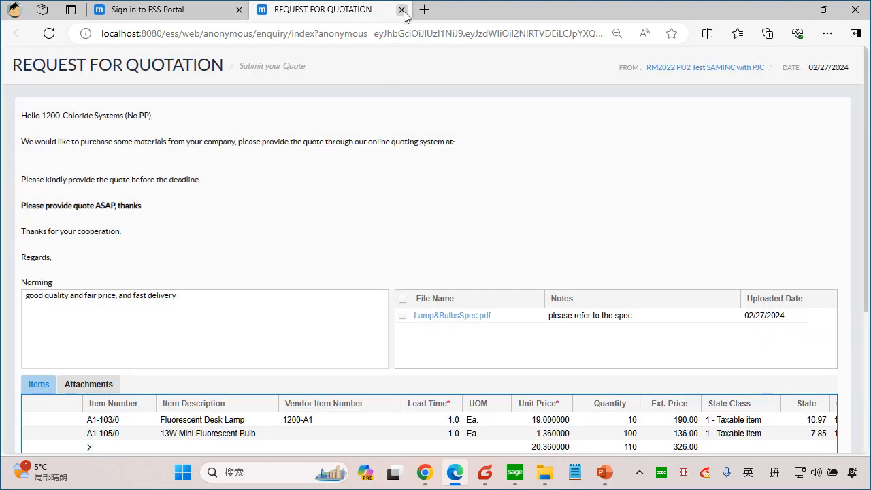
pyautogui.click(401, 10)
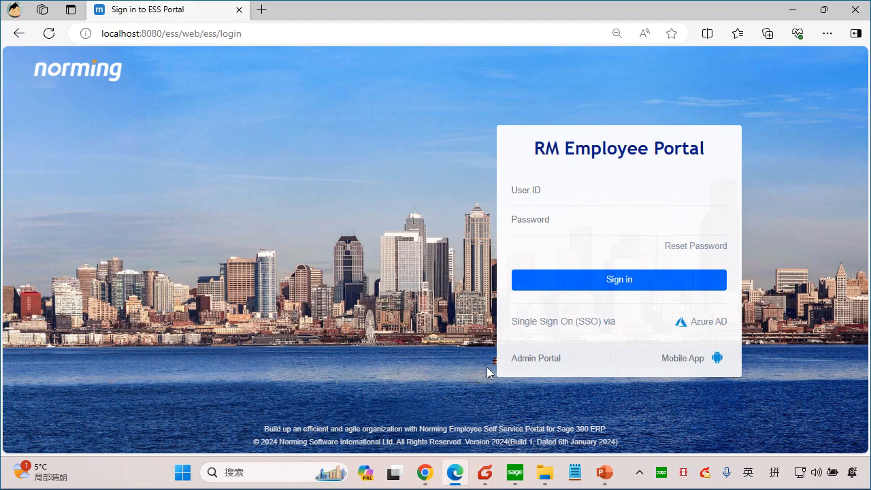
# Step: Check for new mail in Foxmail and read the quote notification from Sample Company Limited (PP)
pyautogui.click(485, 472)
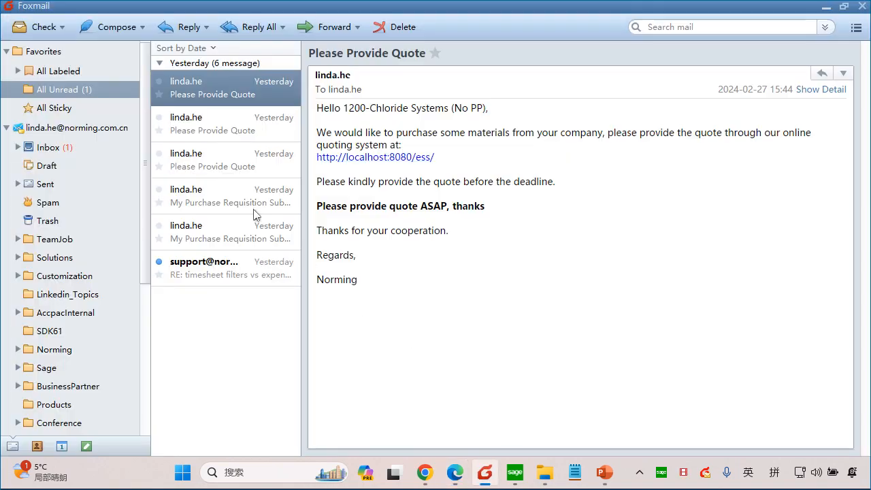
pyautogui.click(35, 28)
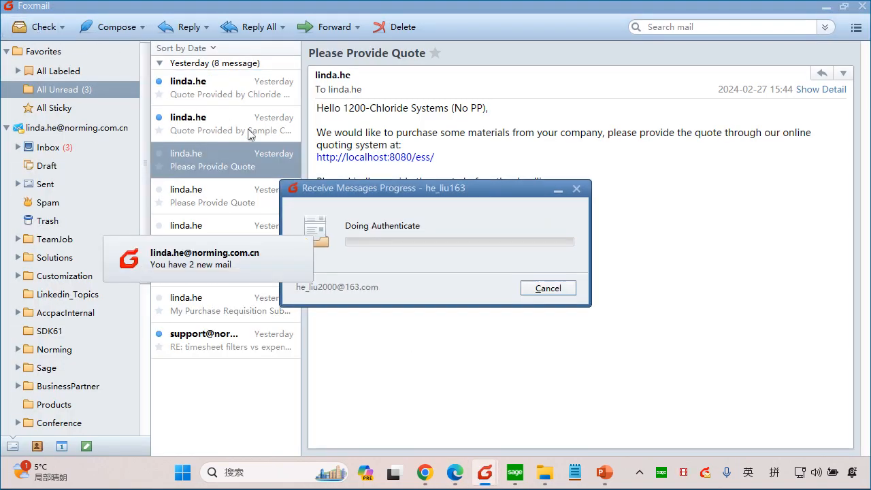
pyautogui.click(249, 132)
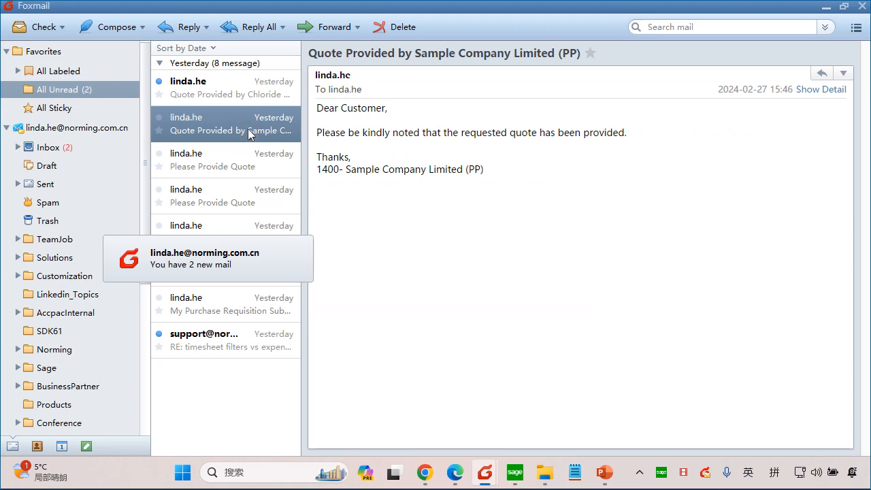
pyautogui.click(304, 243)
pyautogui.click(355, 132)
pyautogui.moveTo(354, 132); pyautogui.dragTo(573, 138)
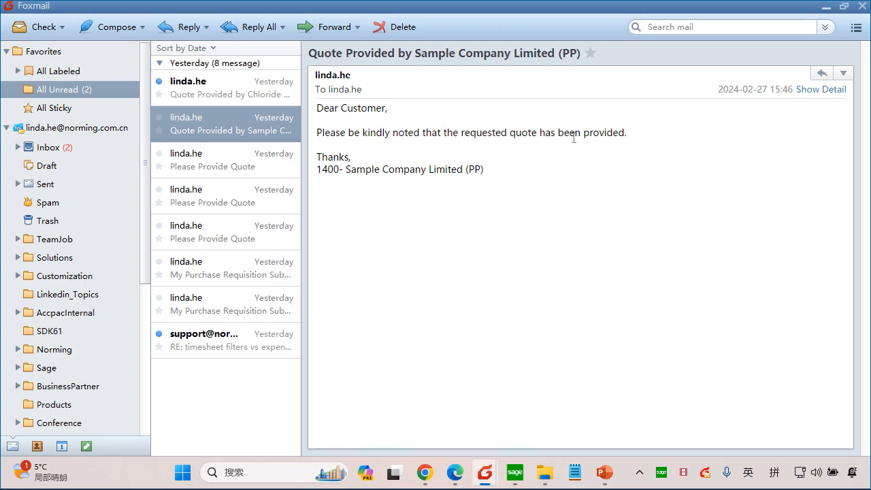
pyautogui.moveTo(583, 137); pyautogui.dragTo(369, 138)
pyautogui.click(376, 160)
# Step: Read the quote notification e-mail from Chloride Systems (No PP)
pyautogui.click(261, 93)
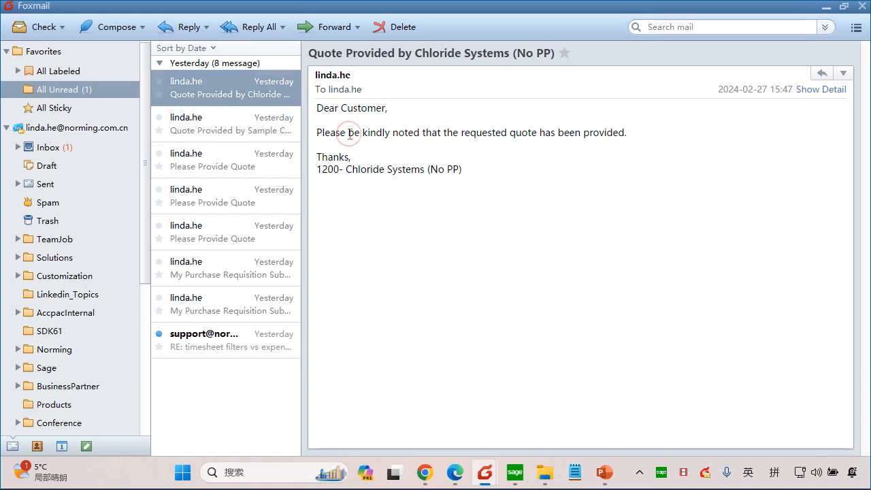
pyautogui.moveTo(351, 134); pyautogui.dragTo(580, 138)
pyautogui.click(579, 148)
# Step: Switch to Microsoft Edge and sign in to the RM Employee Portal with the purchaser's user ID and password
pyautogui.click(455, 472)
pyautogui.click(585, 190)
pyautogui.write('100040')
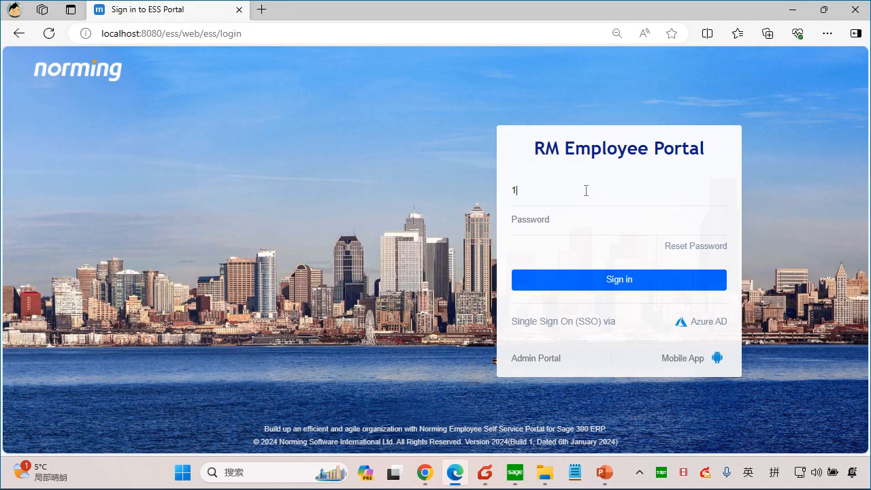
pyautogui.press('Tab')
pyautogui.write('1')
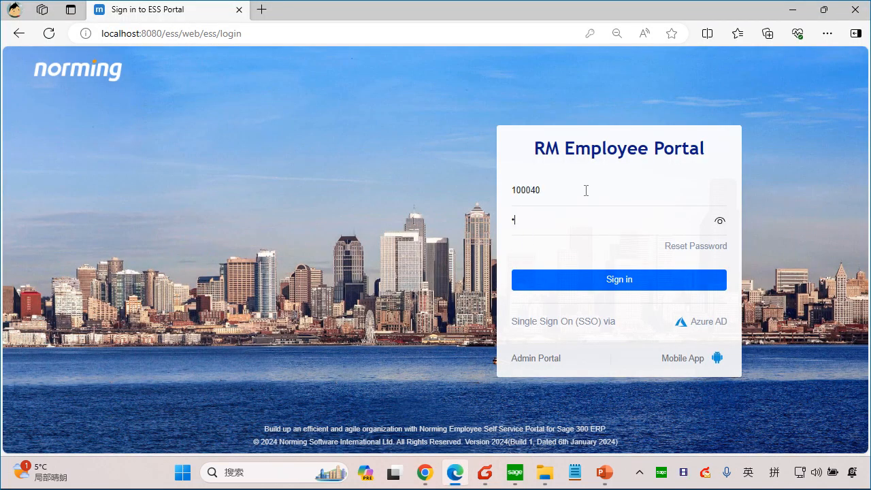
pyautogui.click(614, 286)
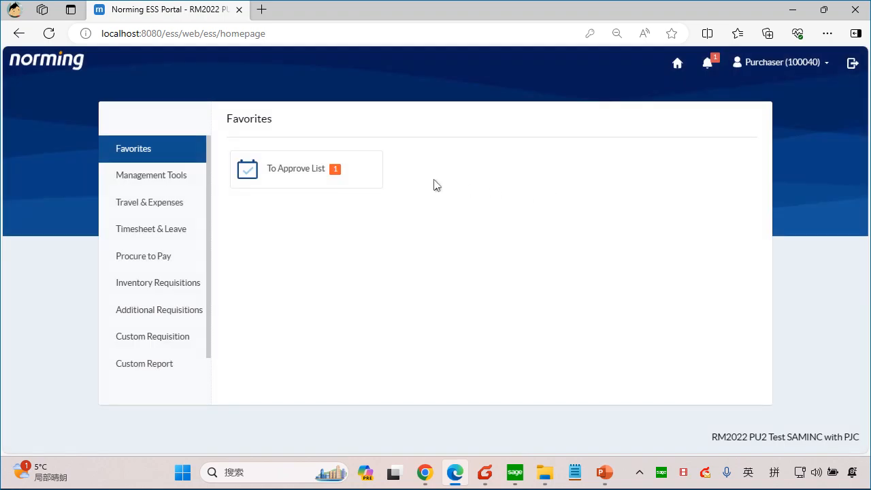
# Step: Open the urgent purchase requisition from the To Approve List and show its vendor quotations
pyautogui.click(299, 176)
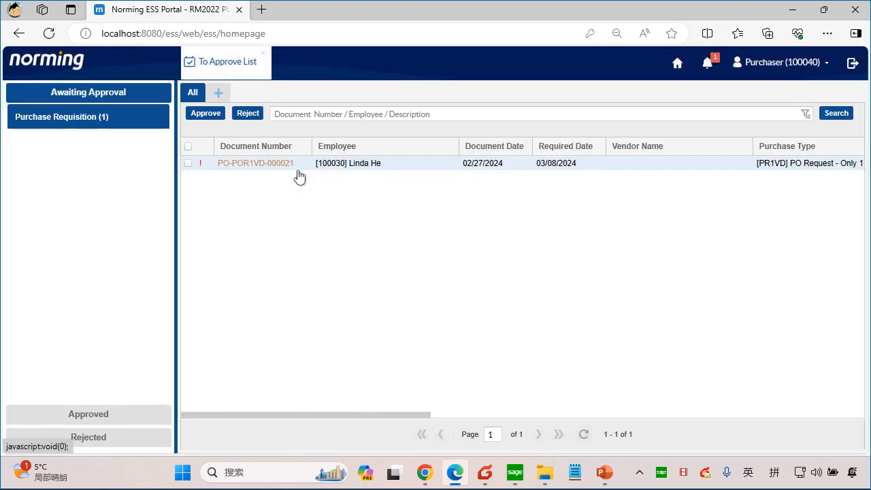
pyautogui.click(299, 176)
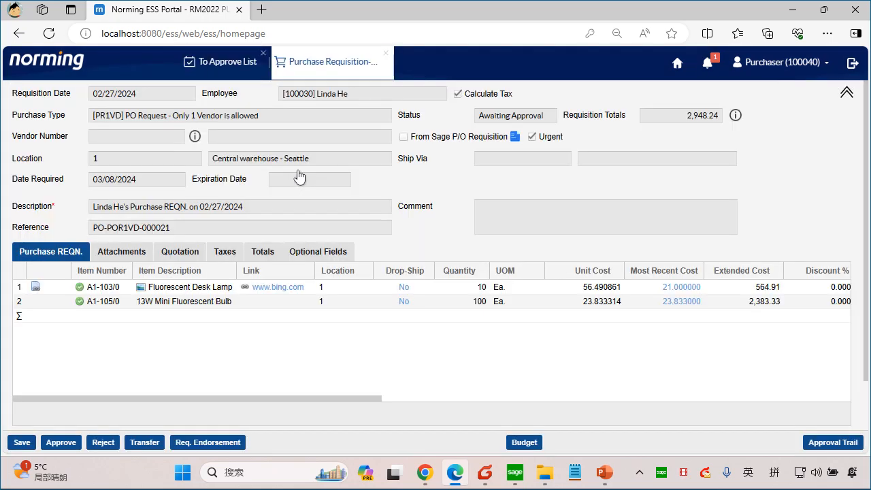
pyautogui.click(178, 253)
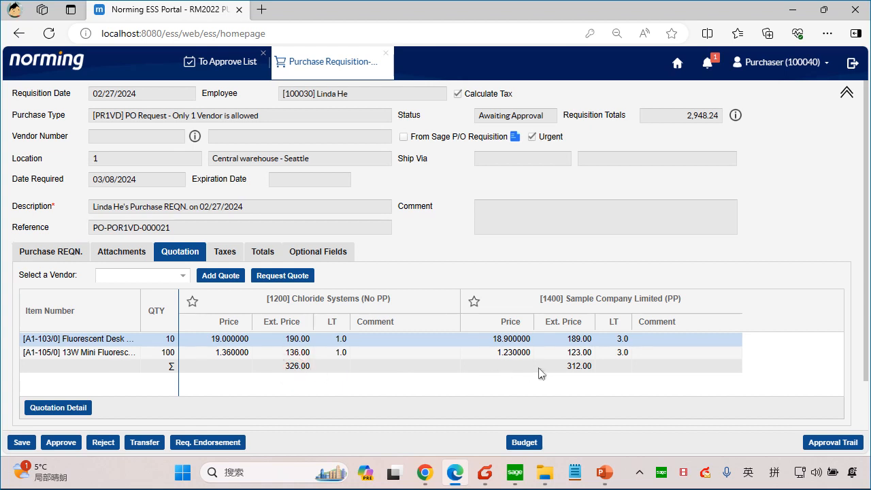
# Step: Compare the quote totals and lead times of Chloride Systems (No PP) and Sample Company Limited (PP)
pyautogui.click(579, 371)
pyautogui.click(622, 351)
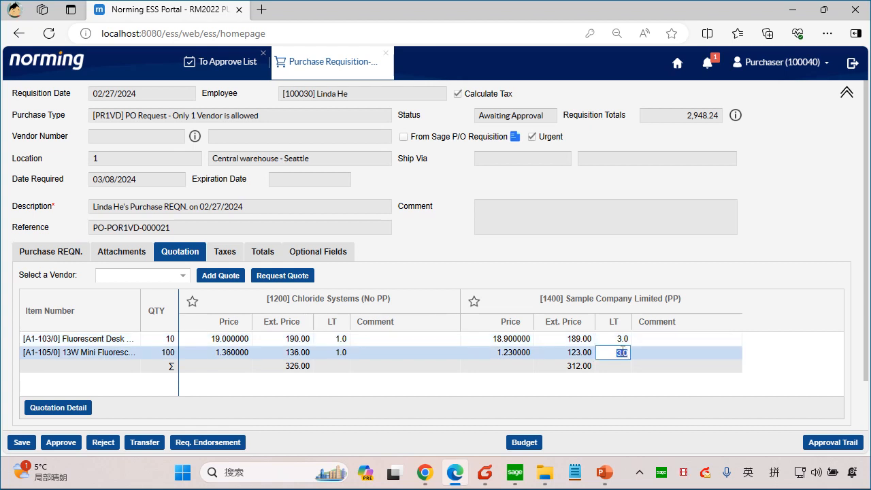
pyautogui.click(609, 378)
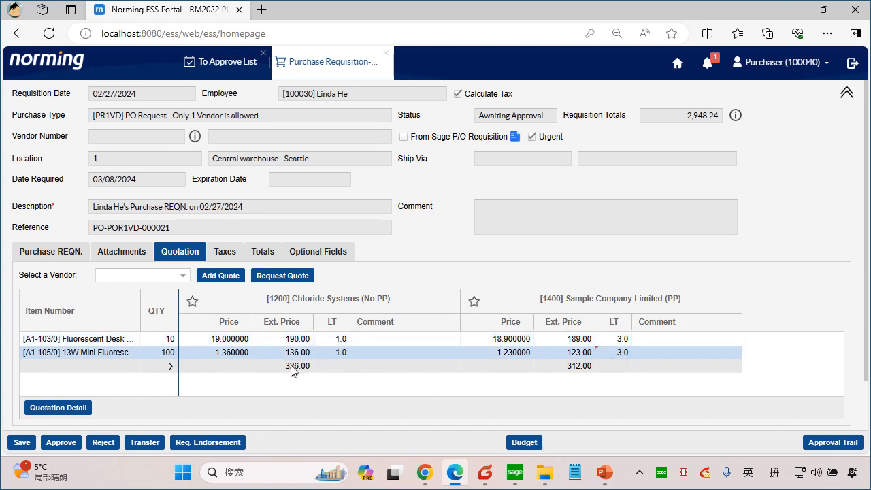
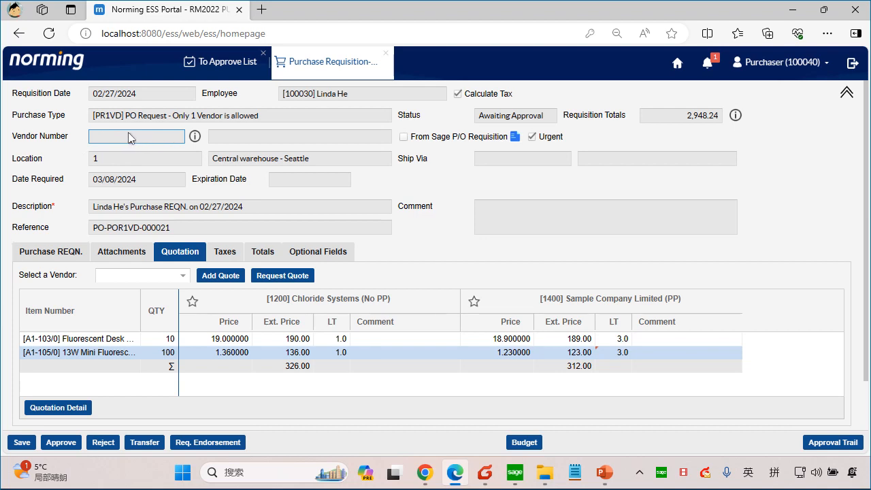
# Step: Choose Chloride Systems (No PP) as the requisition's vendor, check the item lines, return to the quotations and collapse the header details
pyautogui.click(193, 304)
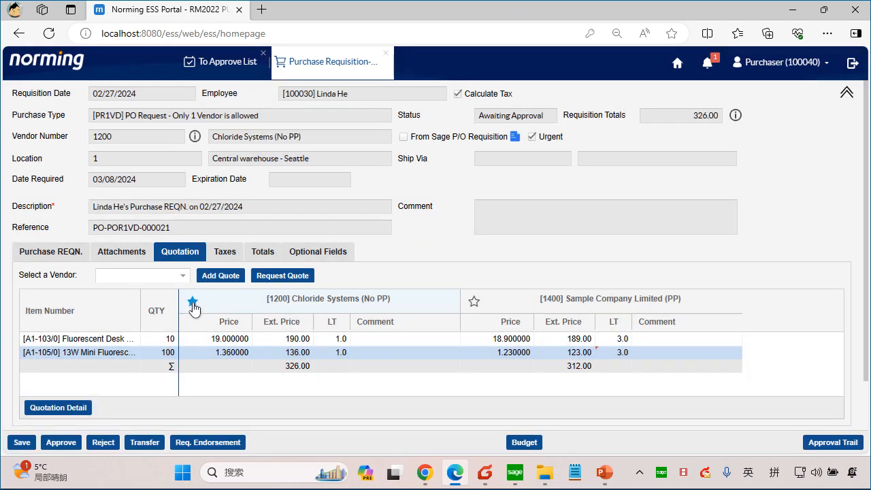
pyautogui.doubleClick(126, 140)
pyautogui.click(128, 146)
pyautogui.click(65, 255)
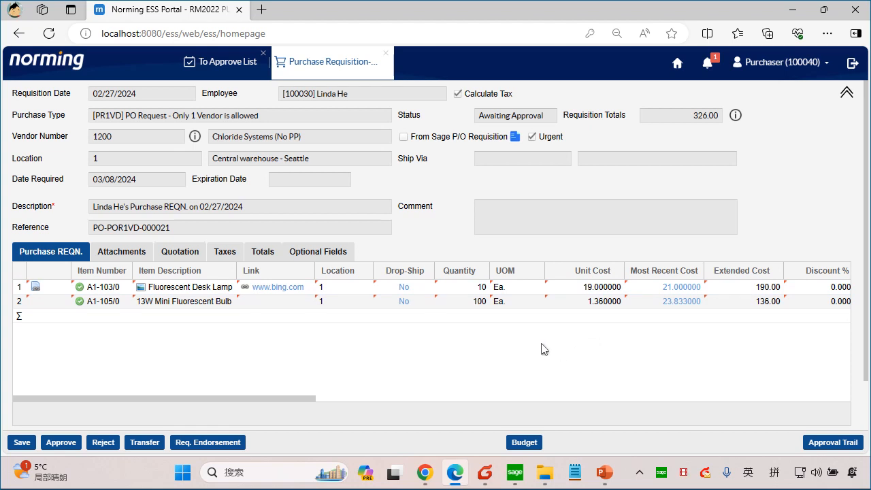
pyautogui.click(185, 253)
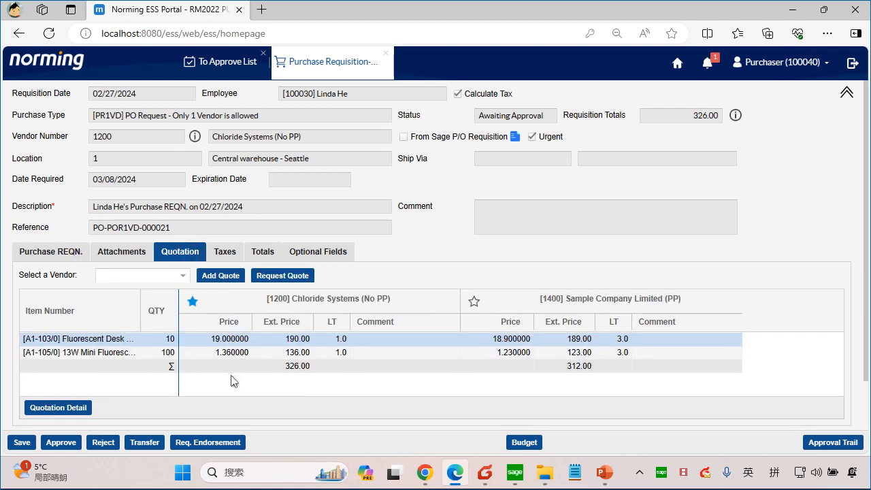
pyautogui.scroll(-1, 258, 382)
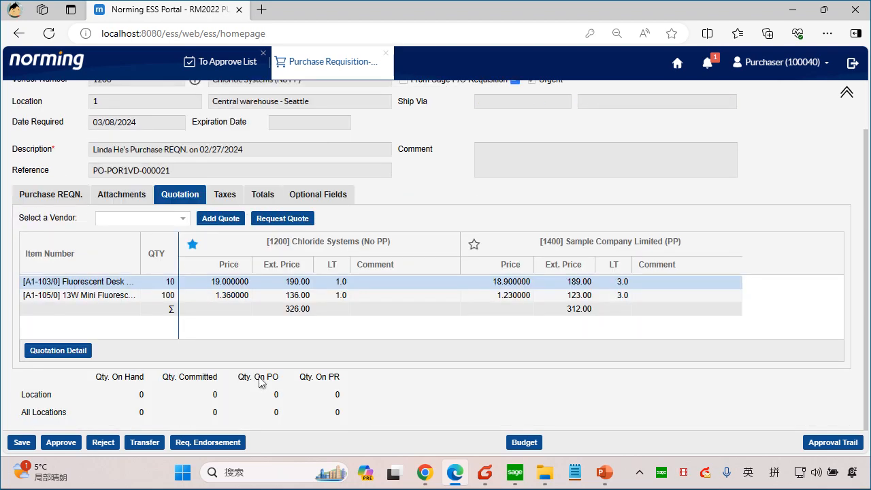
pyautogui.click(844, 96)
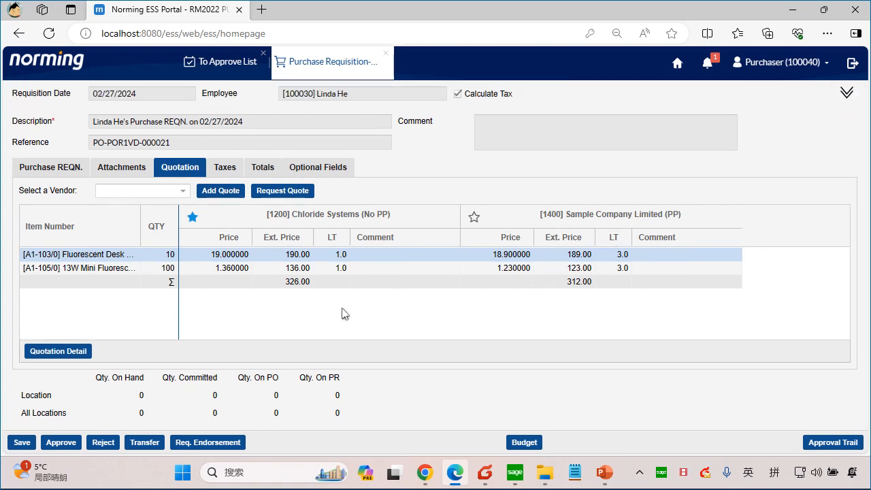
# Step: Approve the requisition despite the budget warning with the comment "quotes done" and sign out of the portal
pyautogui.click(61, 442)
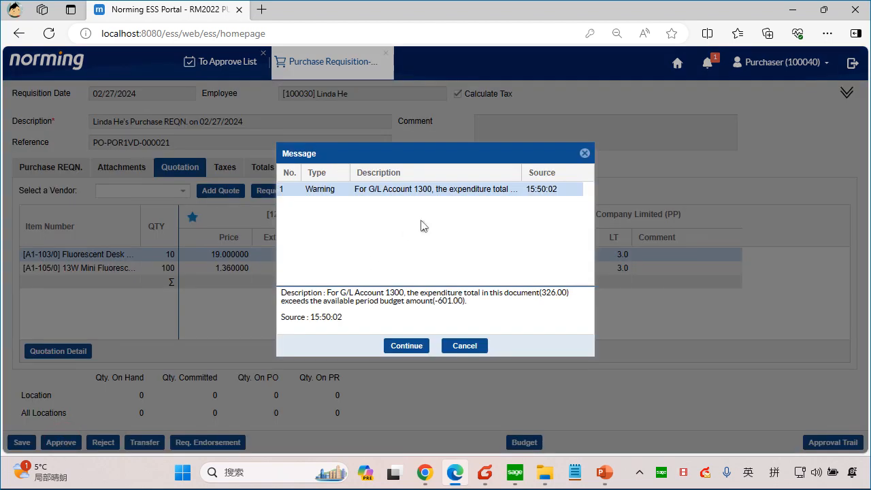
pyautogui.click(405, 345)
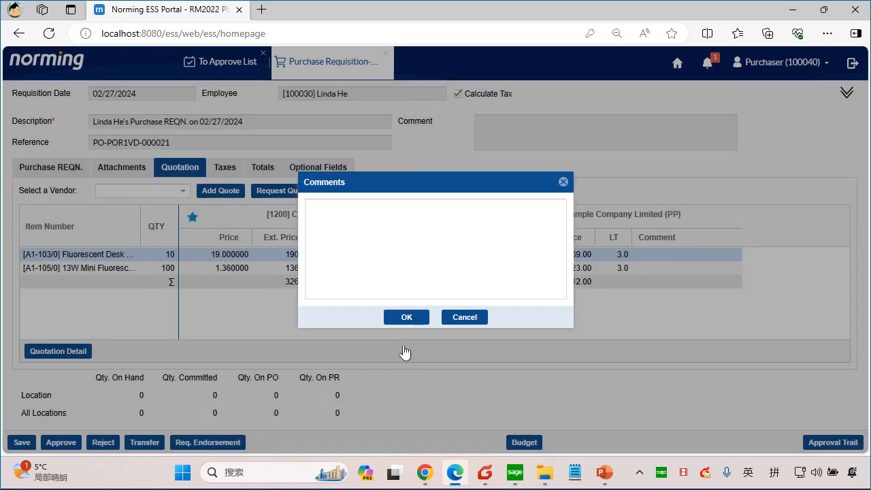
pyautogui.write('quot')
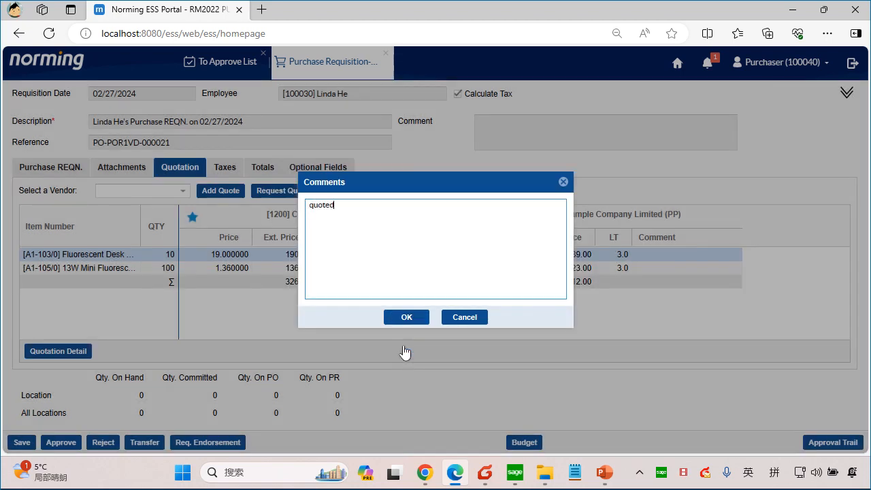
pyautogui.write('es done')
pyautogui.click(413, 318)
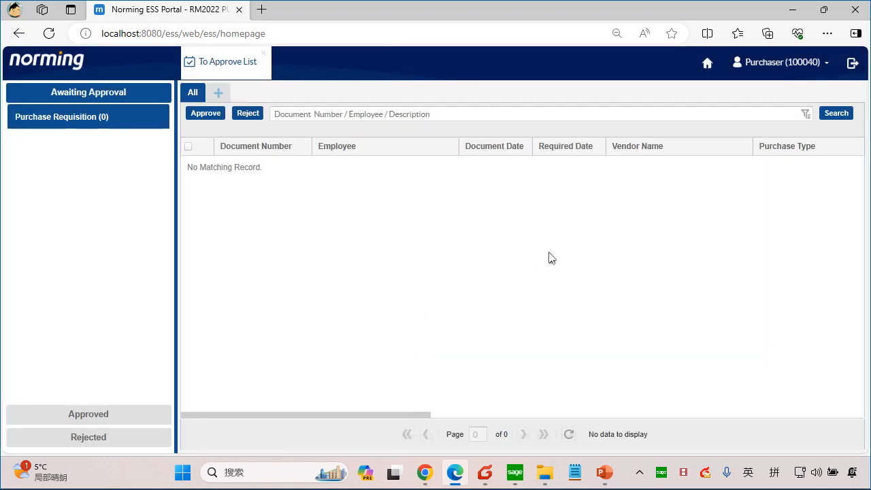
pyautogui.click(852, 62)
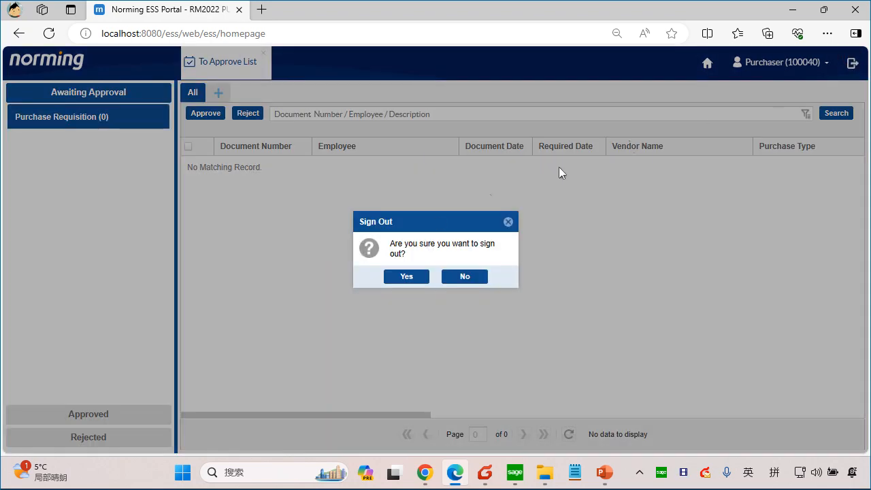
pyautogui.click(405, 277)
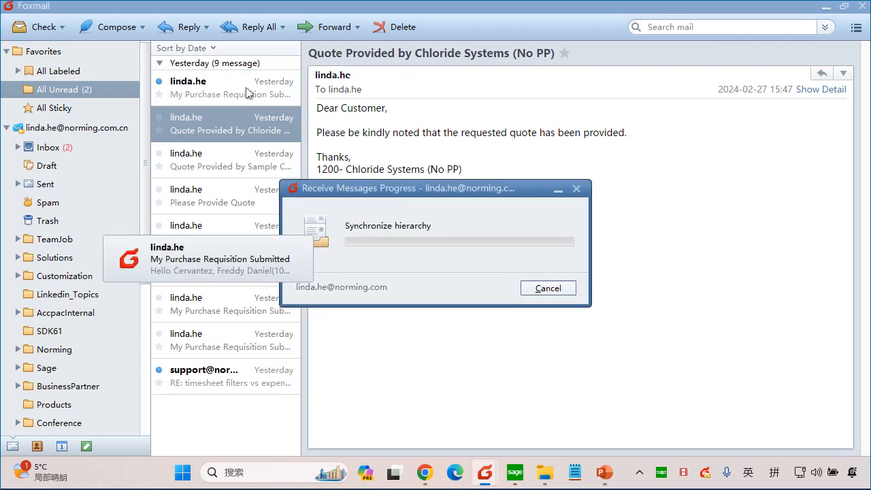
# Step: Switch to Foxmail and read the "My Purchase Requisition Submitted" e-mail addressed to the next approver
pyautogui.click(249, 92)
pyautogui.doubleClick(439, 108)
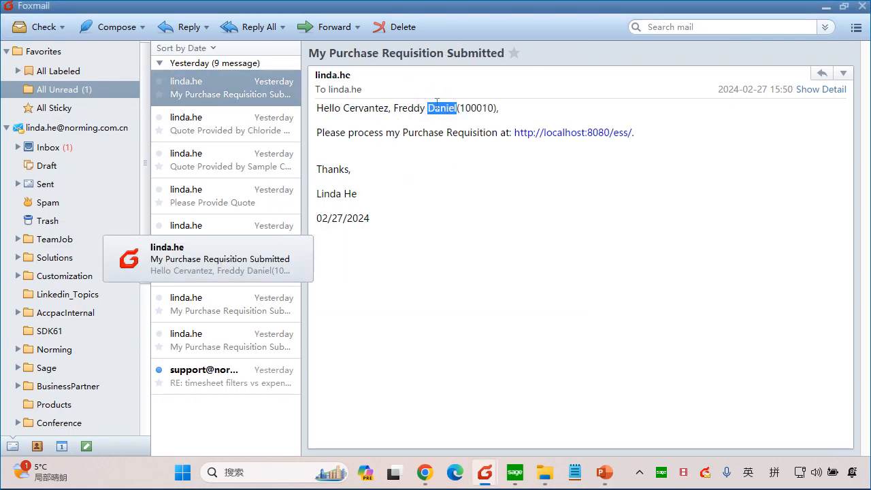
pyautogui.click(379, 145)
pyautogui.doubleClick(434, 134)
pyautogui.click(490, 125)
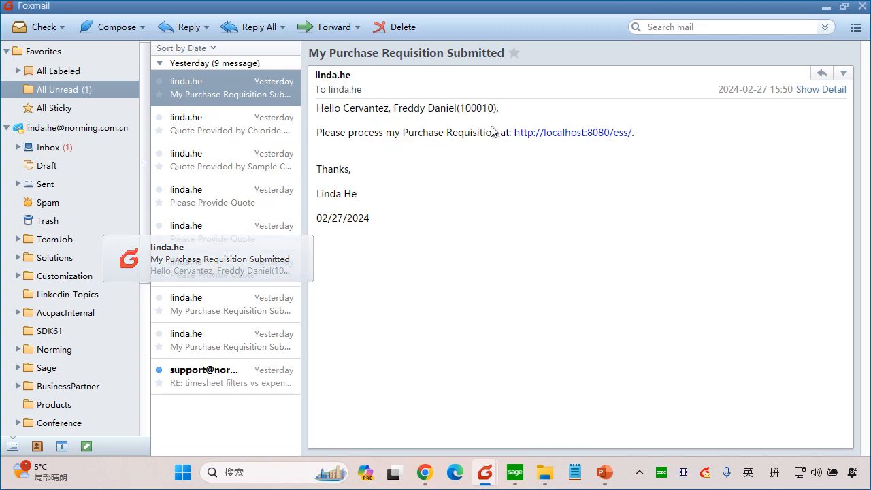
# Step: Follow the e-mail's portal link as the next approver, open the urgent purchase requisition and review its vendor quotations
pyautogui.click(529, 132)
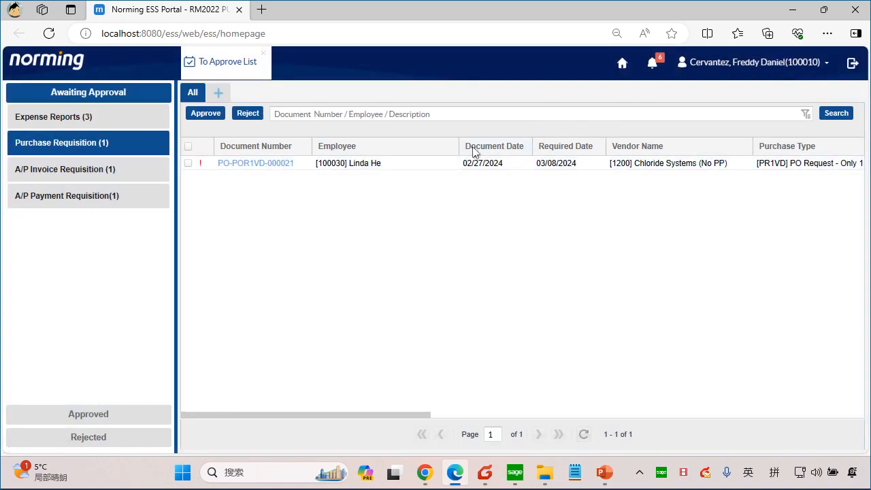
pyautogui.click(276, 164)
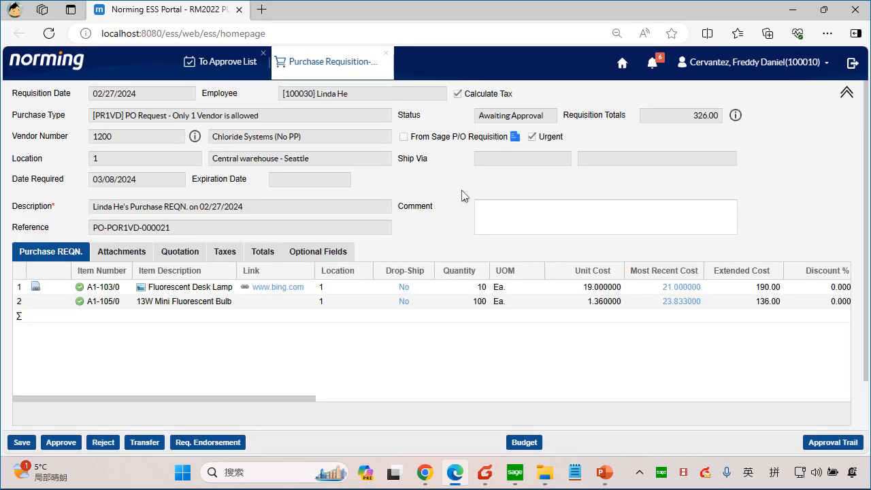
pyautogui.click(180, 253)
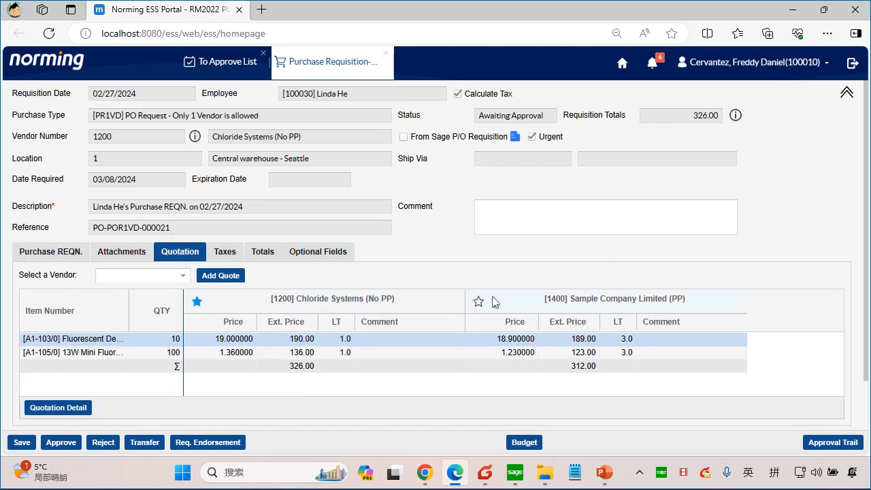
pyautogui.scroll(-1, 517, 296)
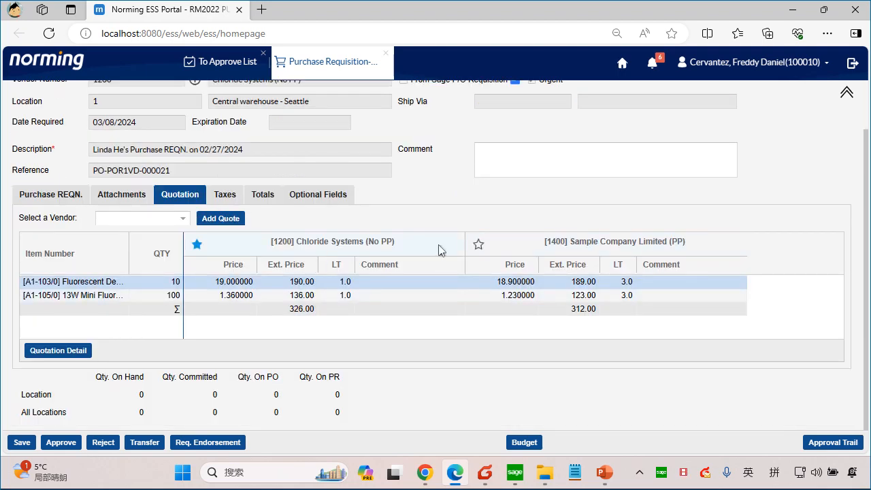
pyautogui.scroll(1, 438, 249)
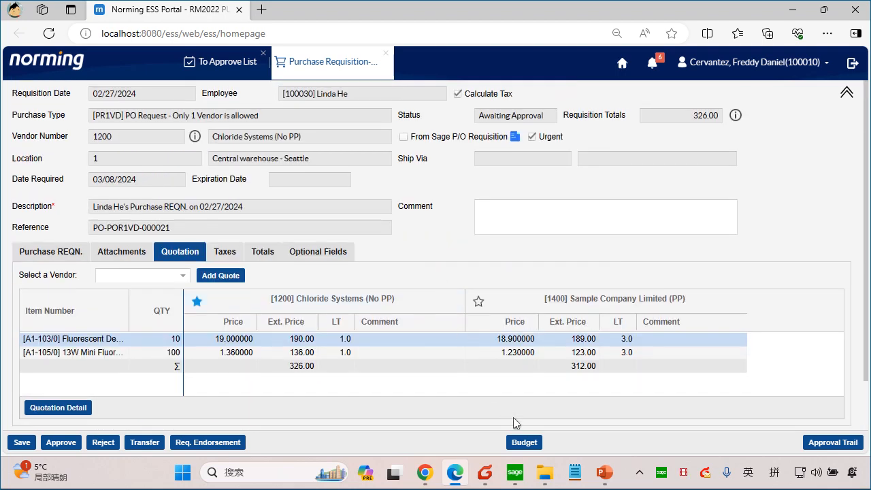
# Step: Review the requisition's G/L account budget, covering both period and year-to-date amounts, and close the budget window
pyautogui.click(523, 442)
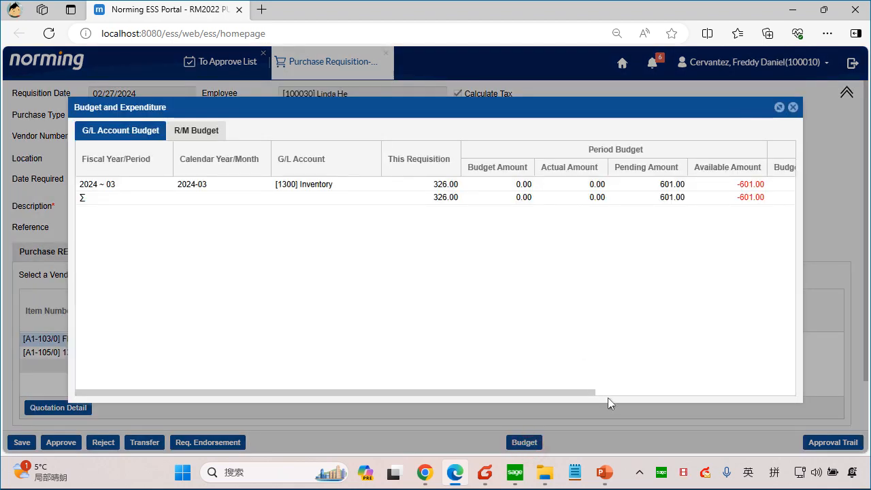
pyautogui.click(628, 393)
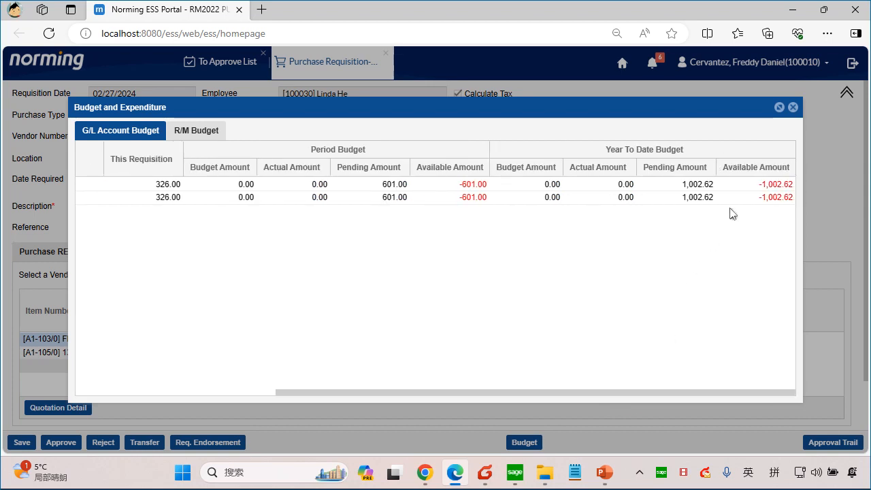
pyautogui.click(792, 107)
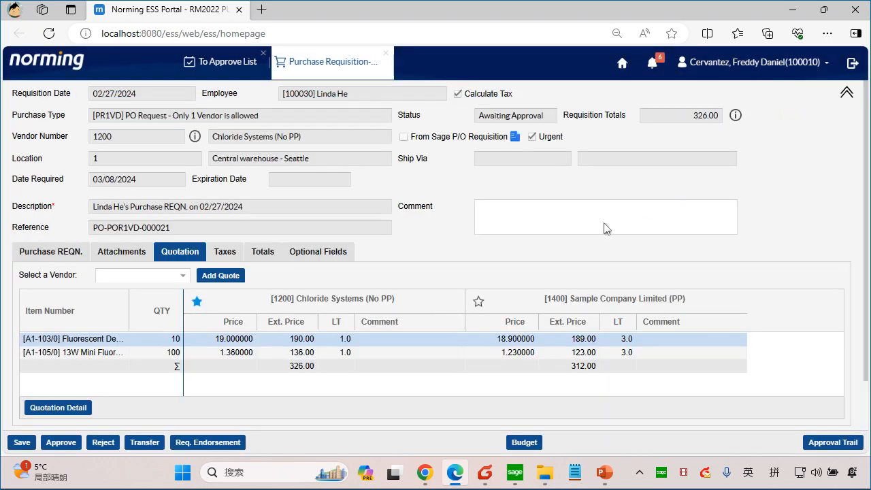
# Step: Change the selected vendor quote to Sample Company Limited (PP) and check the vendor number and item lines
pyautogui.click(479, 303)
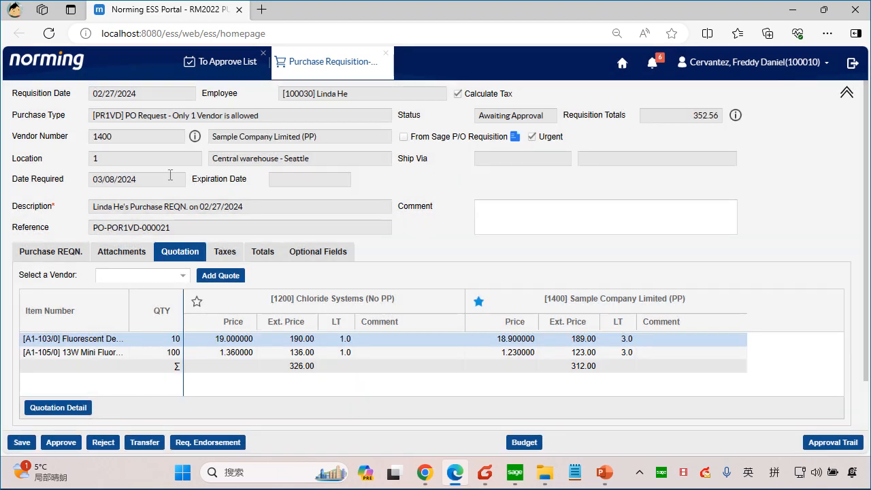
pyautogui.doubleClick(109, 139)
pyautogui.click(126, 141)
pyautogui.click(59, 253)
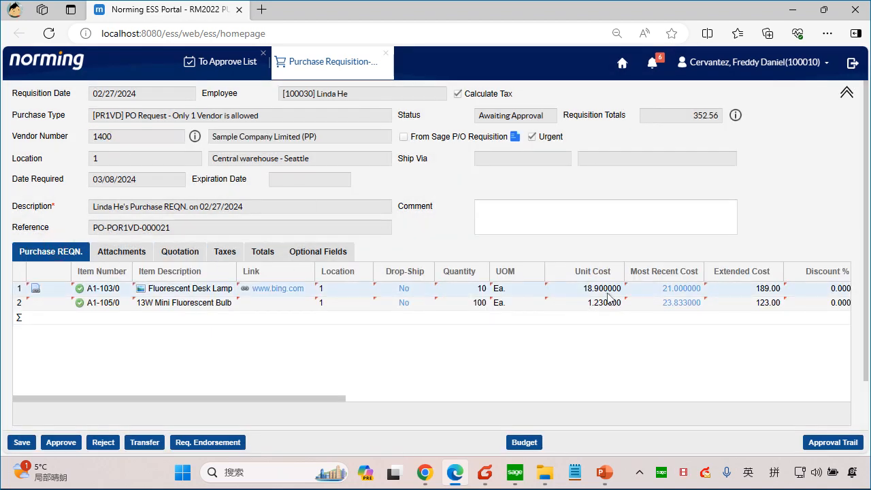
# Step: Review the requisition's attachments and vendor quotations, and return to its item lines
pyautogui.click(121, 252)
pyautogui.click(51, 252)
pyautogui.scroll(-1, 106, 326)
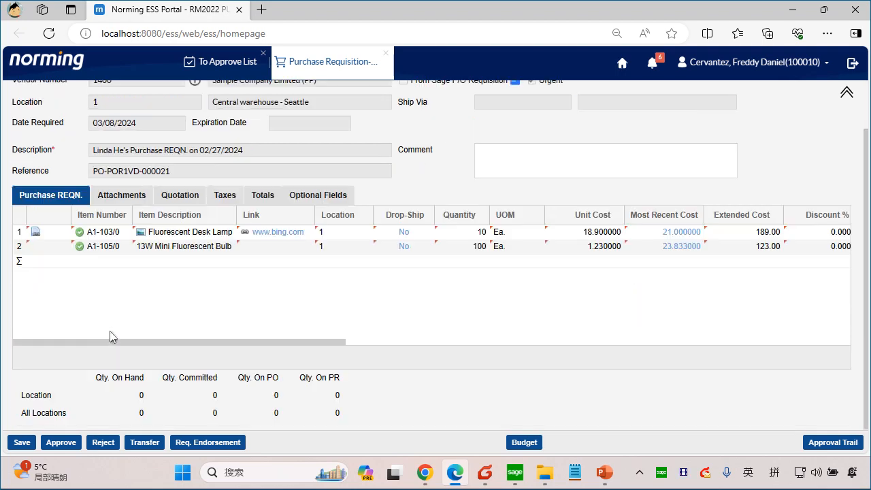
pyautogui.click(122, 196)
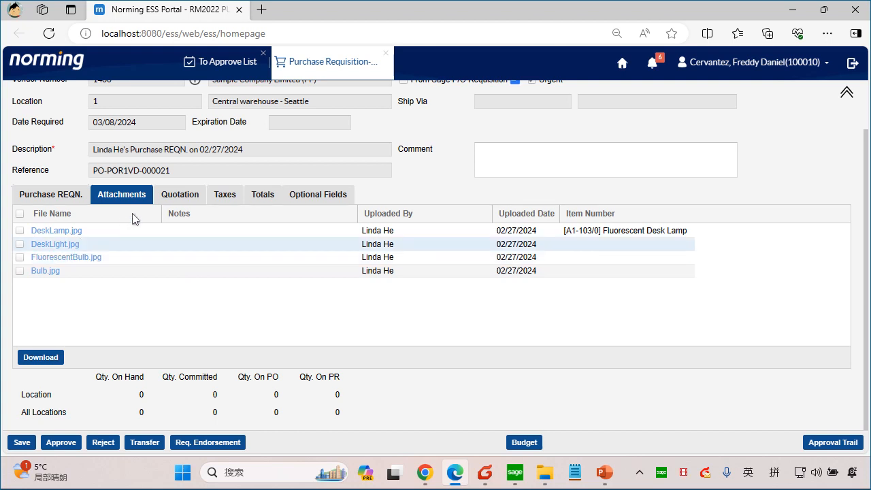
pyautogui.click(179, 198)
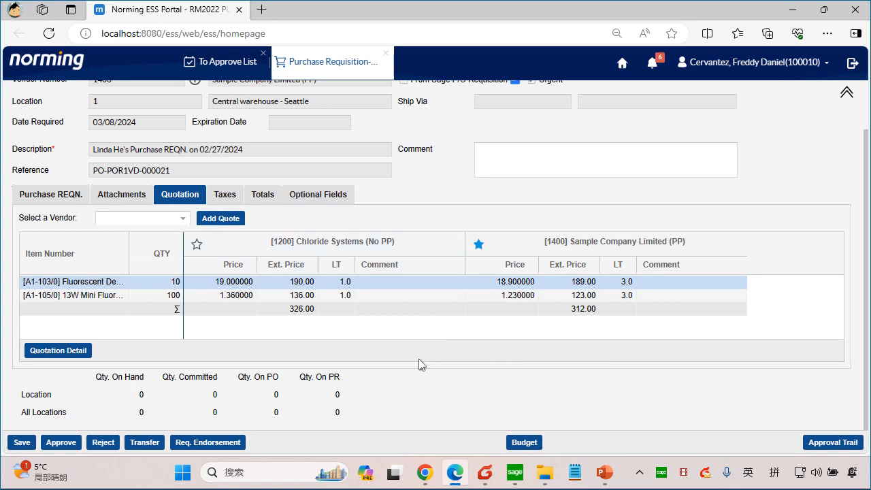
pyautogui.click(42, 196)
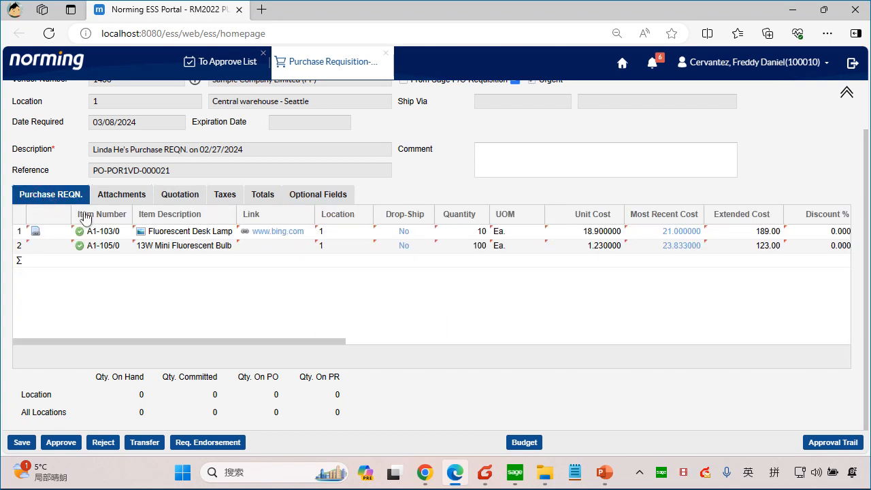
# Step: Approve the requisition with the comment "OK, please place order ASAP." and sign out of the portal
pyautogui.click(65, 446)
pyautogui.click(406, 345)
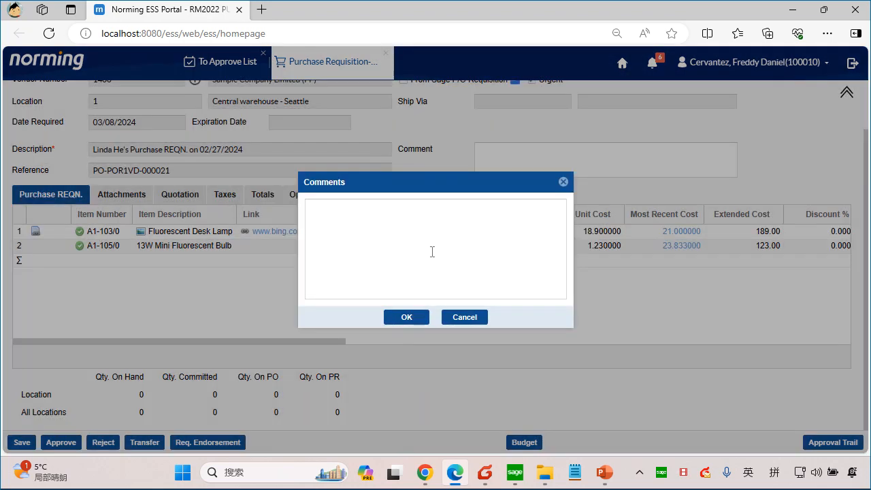
pyautogui.click(433, 250)
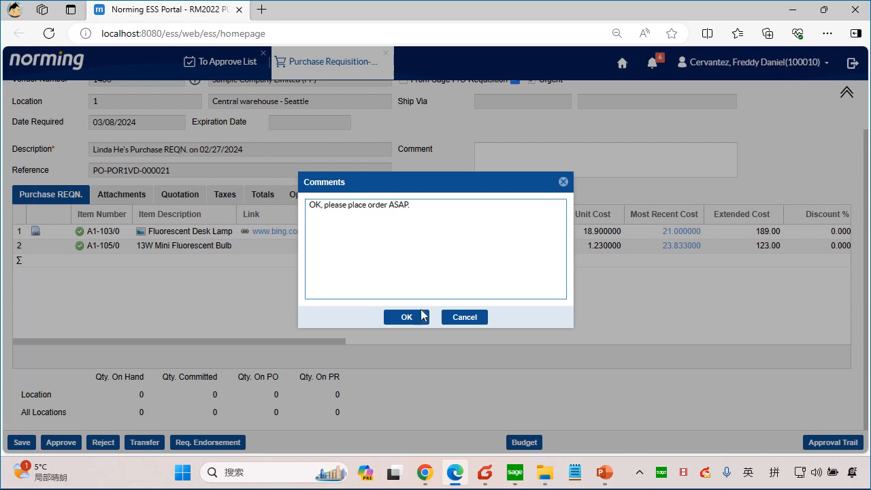
pyautogui.click(421, 316)
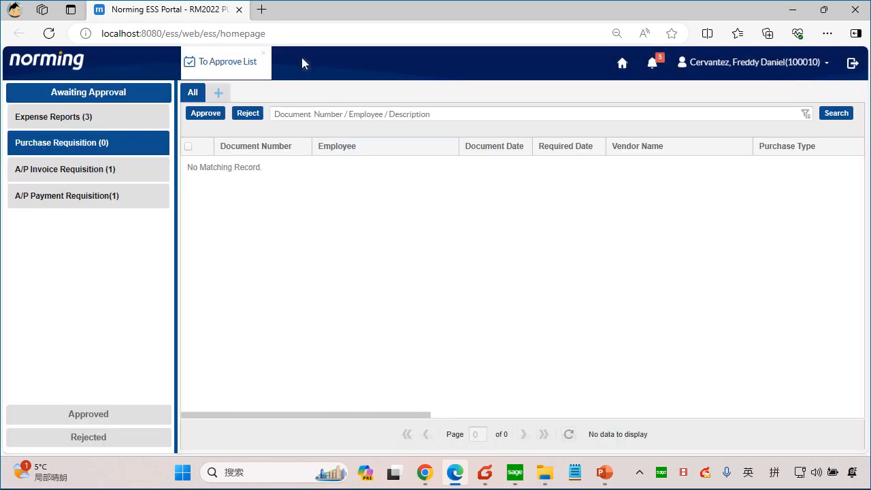
pyautogui.click(854, 64)
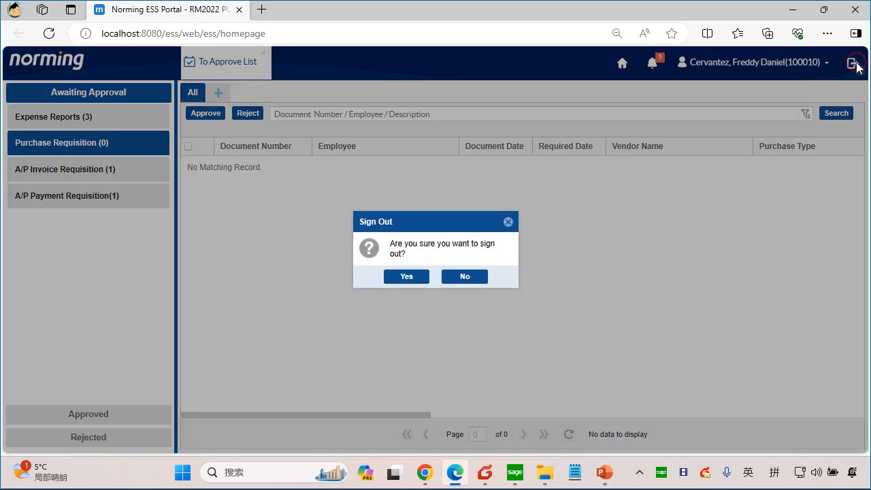
pyautogui.click(415, 275)
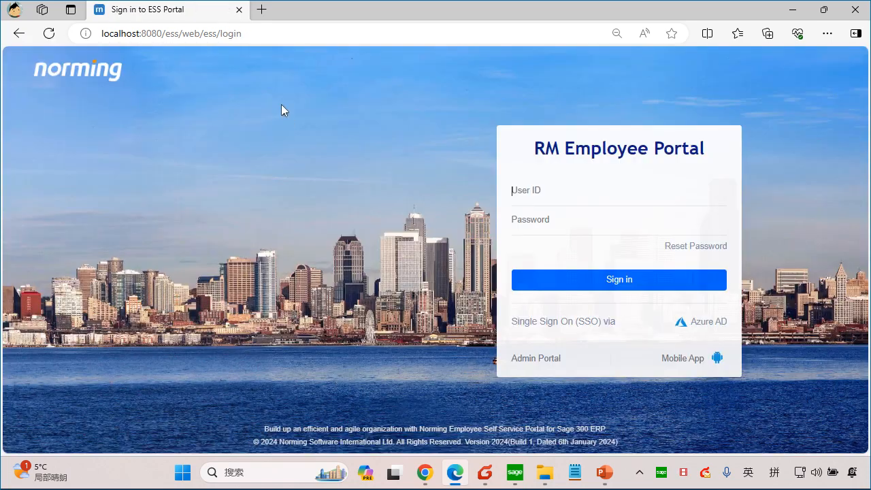
# Step: Close the portal page, check for new mail in Foxmail and open the purchase requisition approval notification
pyautogui.click(238, 10)
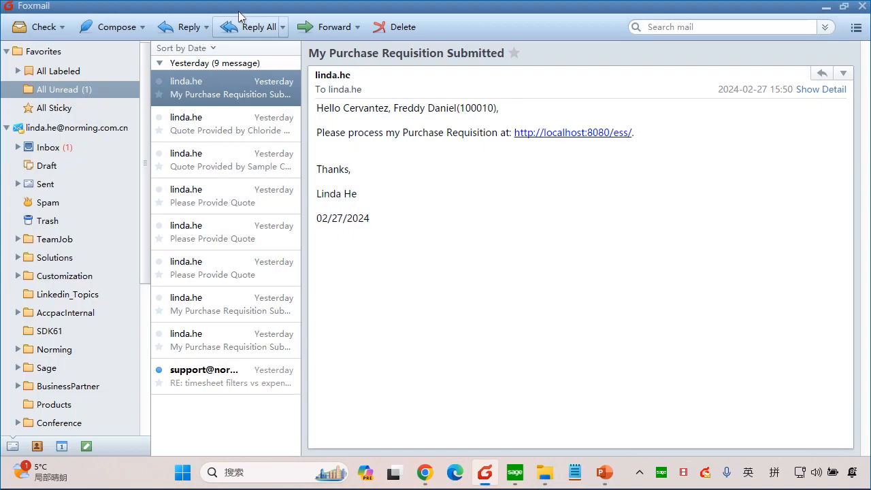
pyautogui.click(41, 26)
pyautogui.doubleClick(229, 85)
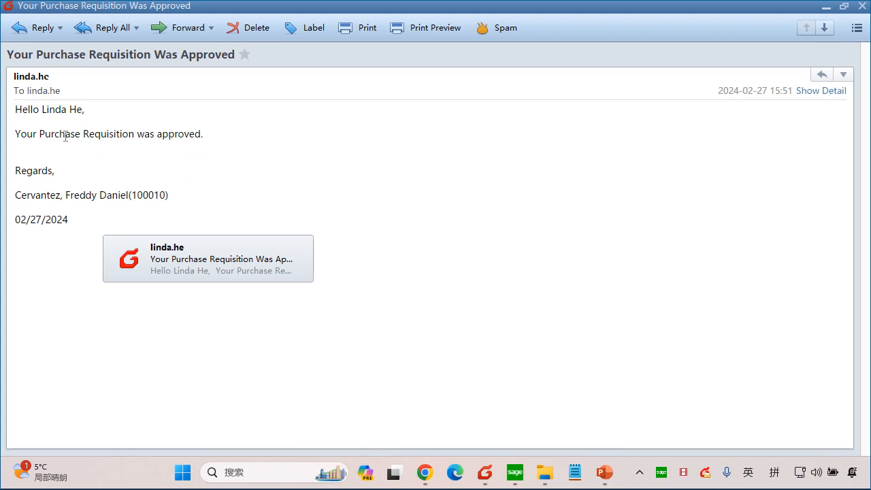
# Step: Read the approval e-mail, switch to the RM Employee Portal and sign in with the requester's user ID and password
pyautogui.moveTo(65, 135); pyautogui.dragTo(170, 125)
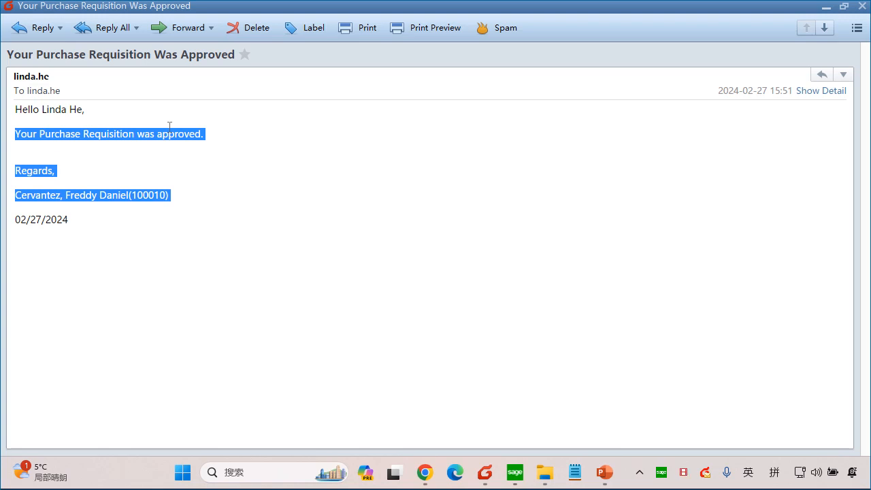
pyautogui.click(169, 126)
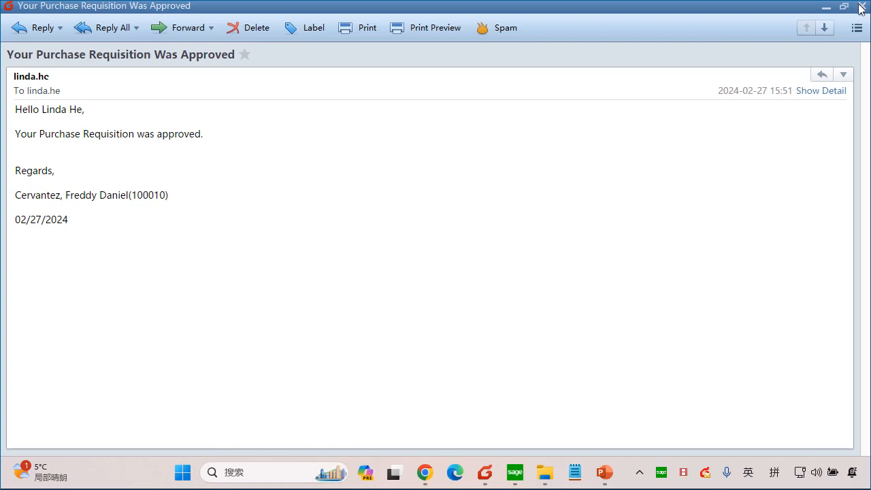
pyautogui.click(425, 472)
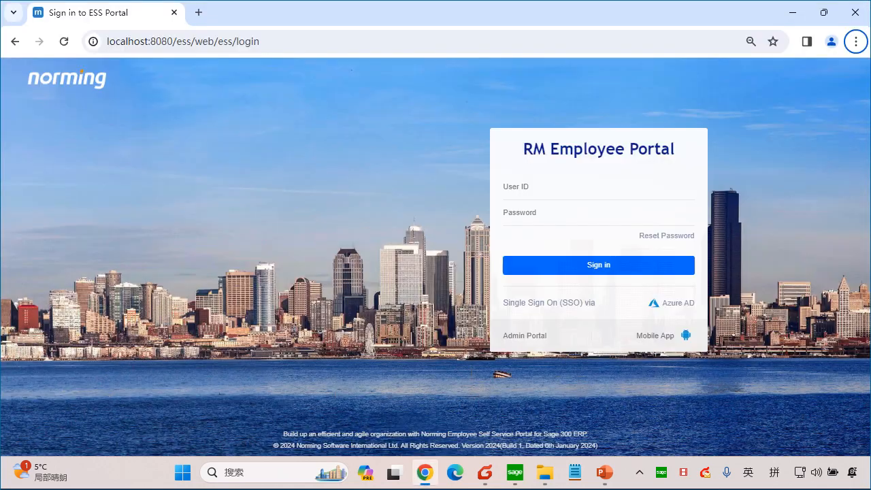
pyautogui.click(537, 187)
pyautogui.write('100030')
pyautogui.press('Tab')
pyautogui.write('1')
pyautogui.press('Return')
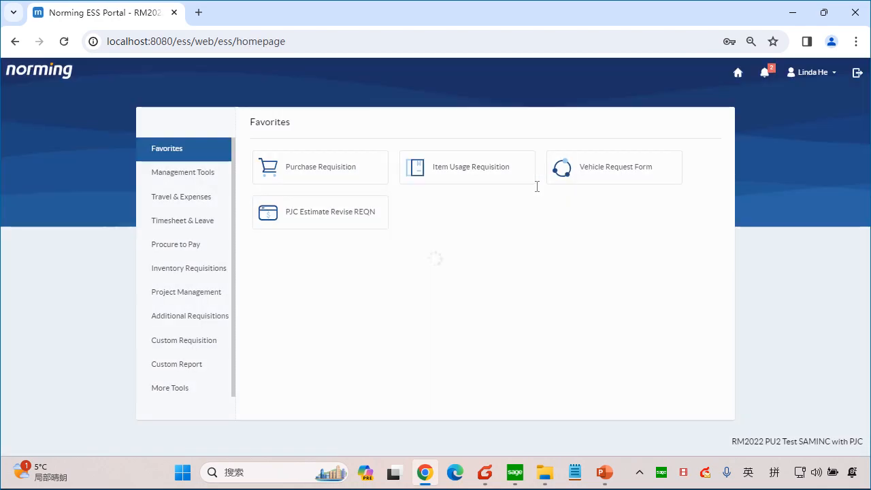
# Step: Open the approved purchase requisition in the portal, review its status and item lines, and close it
pyautogui.click(309, 168)
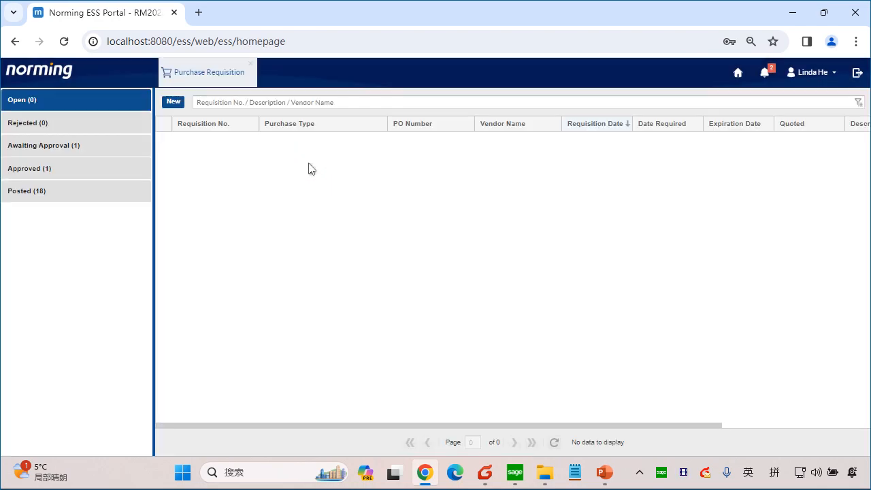
pyautogui.click(61, 169)
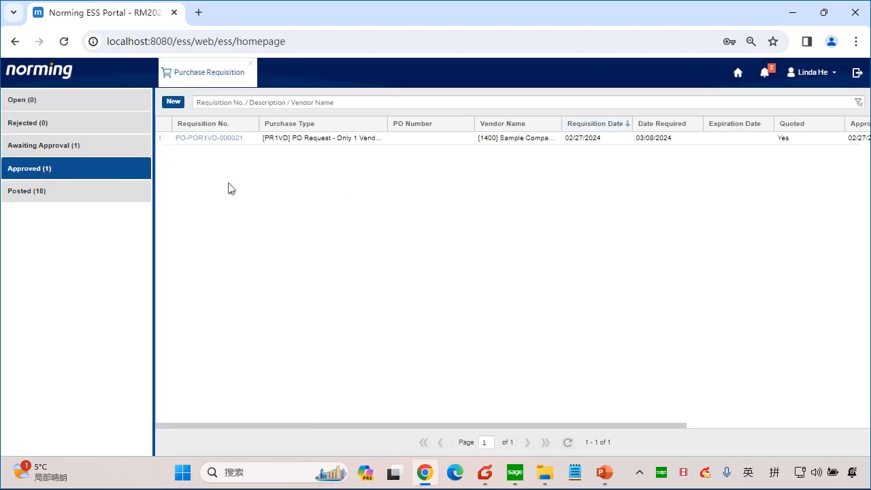
pyautogui.click(227, 138)
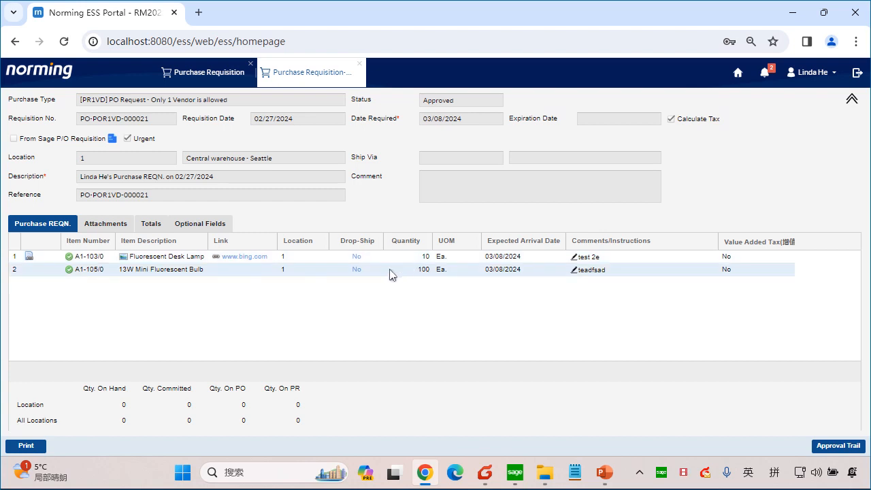
pyautogui.click(360, 67)
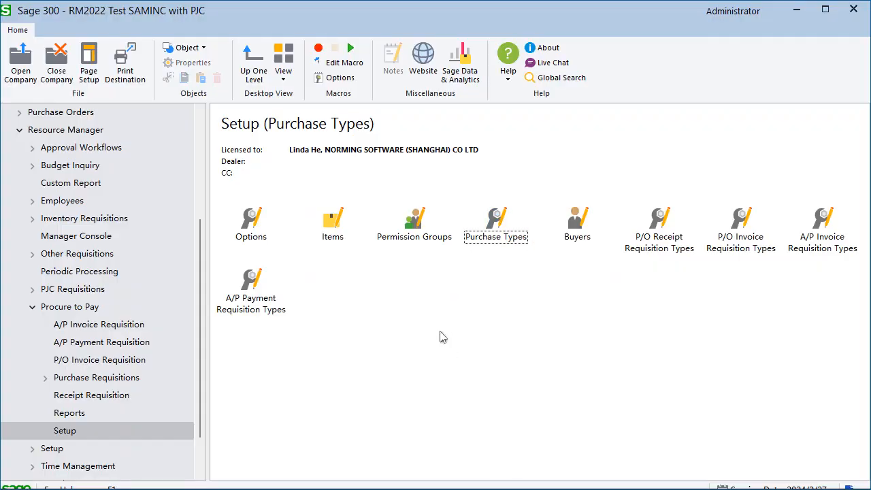
# Step: Switch to Sage 300 and open the Requisition List for purchase requisitions in Resource Manager's Procure to Pay module
pyautogui.moveTo(198, 236); pyautogui.dragTo(208, 310)
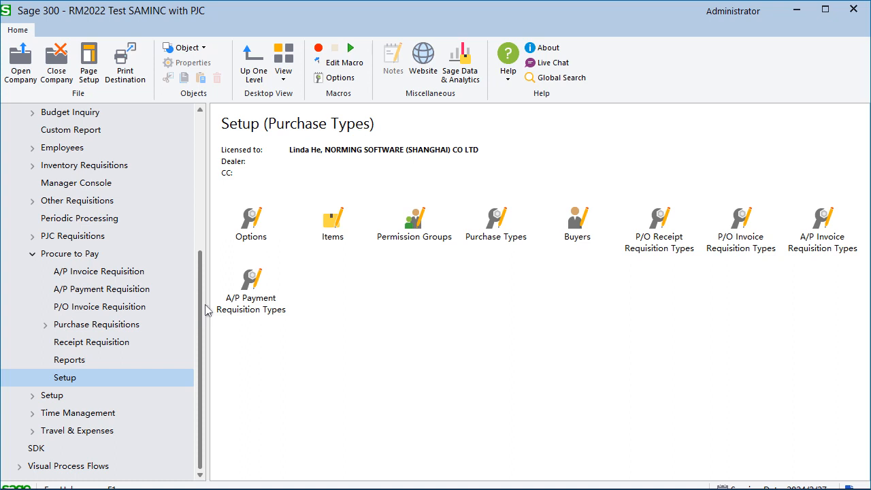
pyautogui.moveTo(208, 309); pyautogui.dragTo(188, 194)
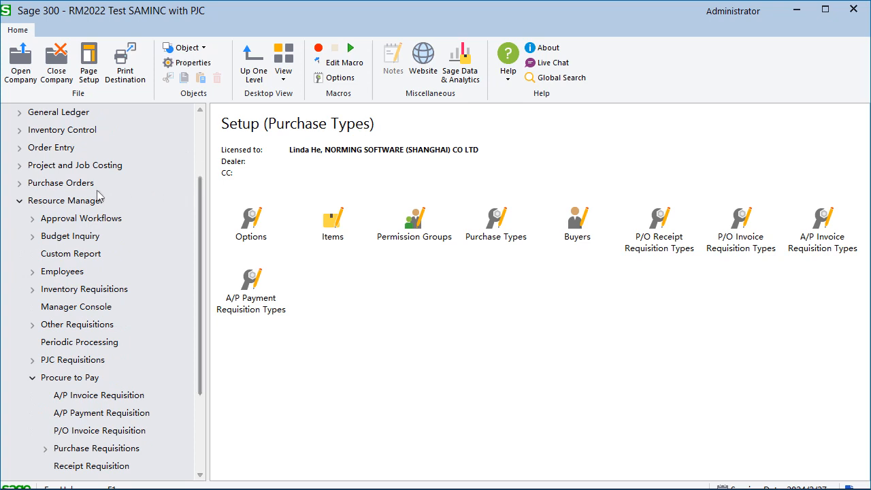
pyautogui.click(61, 201)
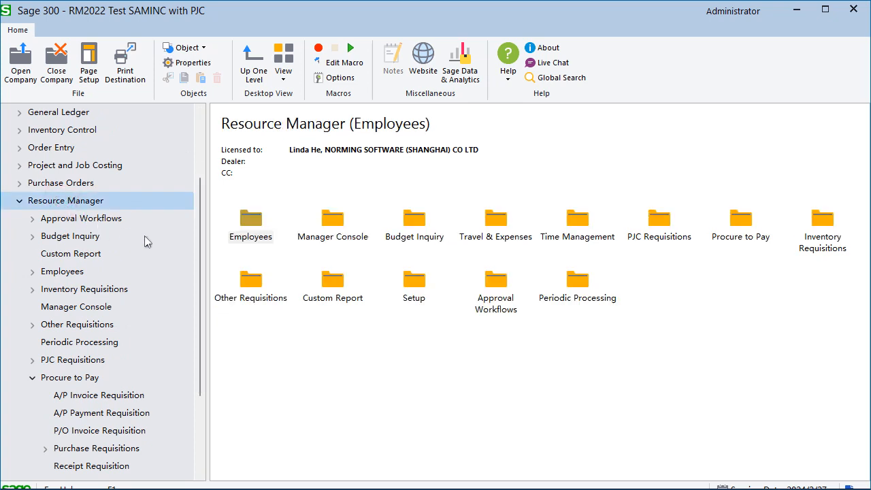
pyautogui.scroll(-2, 144, 235)
pyautogui.click(80, 291)
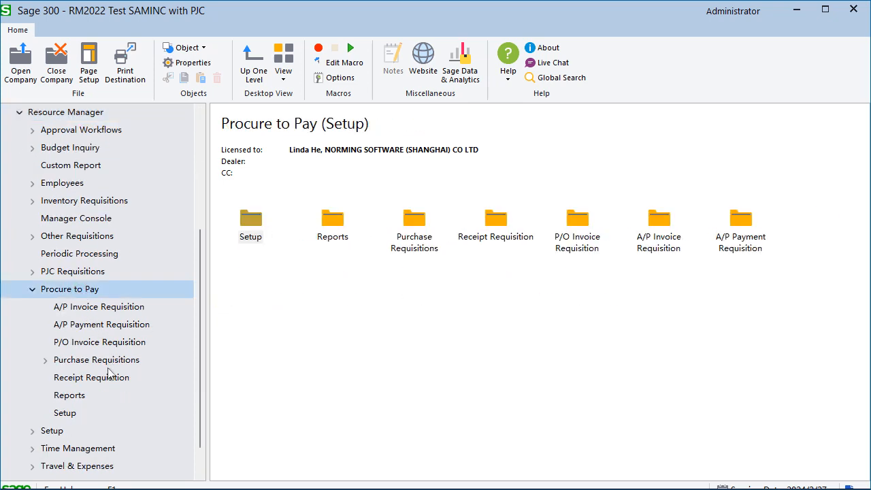
pyautogui.click(129, 364)
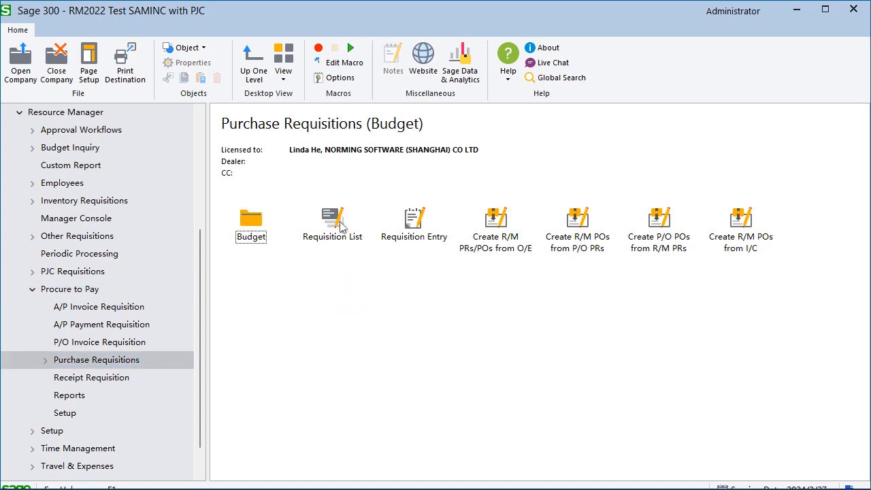
pyautogui.doubleClick(333, 231)
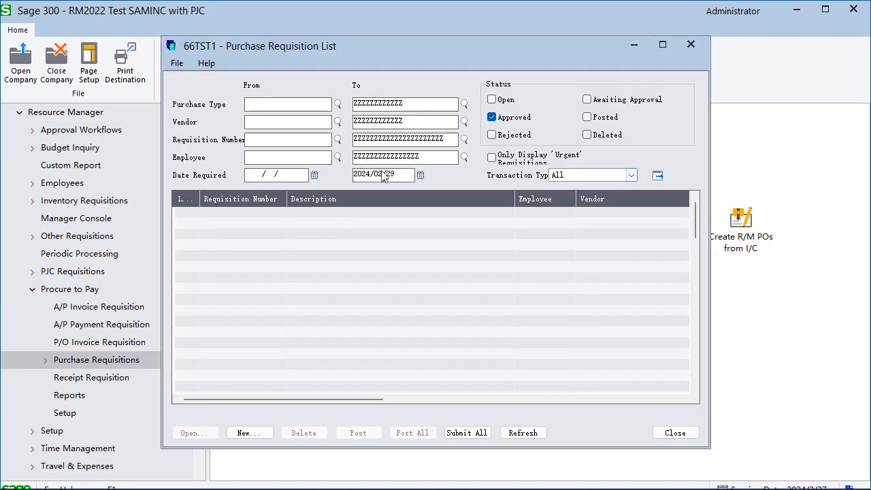
# Step: Set the end of the Date Required range to 2024/03/09 and load the approved requisitions of all transaction types
pyautogui.click(420, 177)
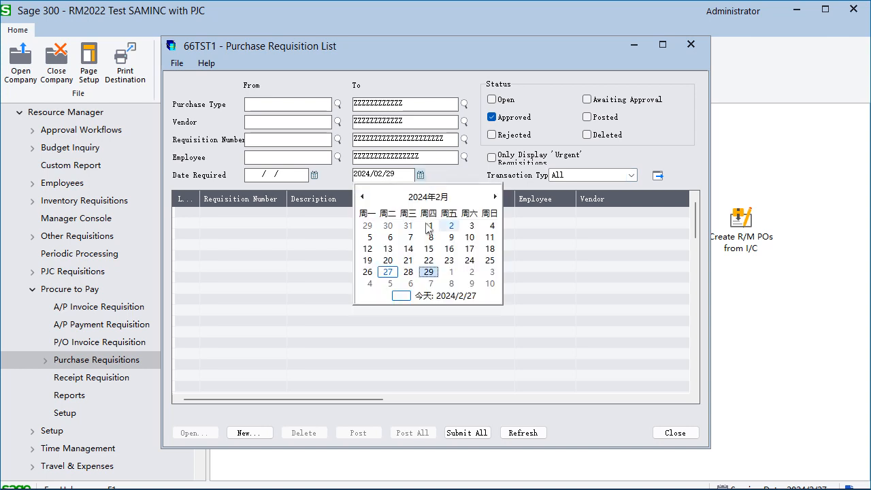
pyautogui.click(468, 273)
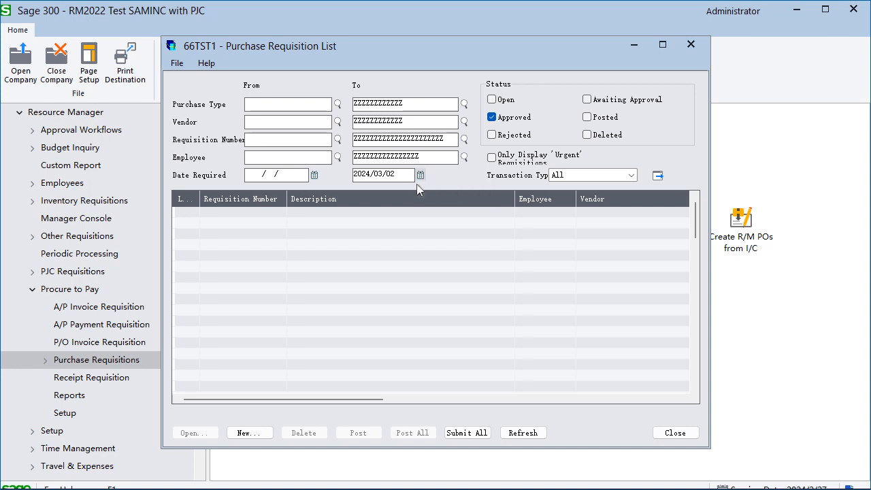
pyautogui.click(574, 176)
pyautogui.click(574, 176)
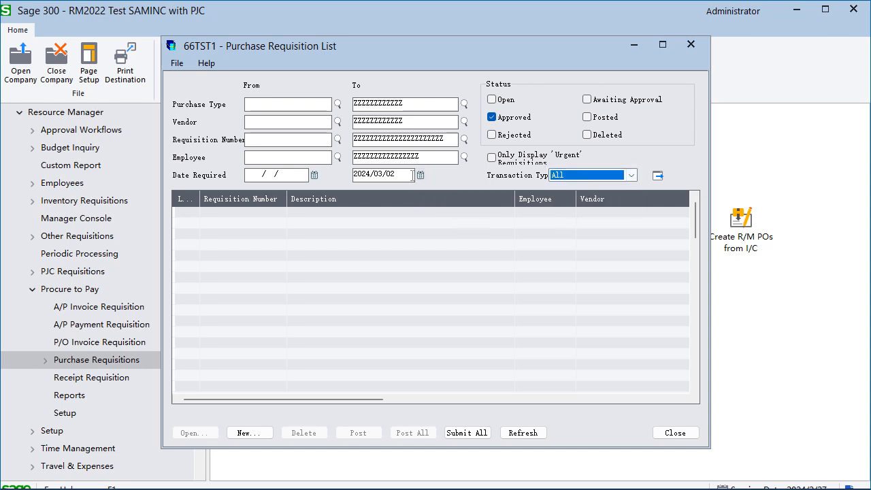
pyautogui.click(420, 175)
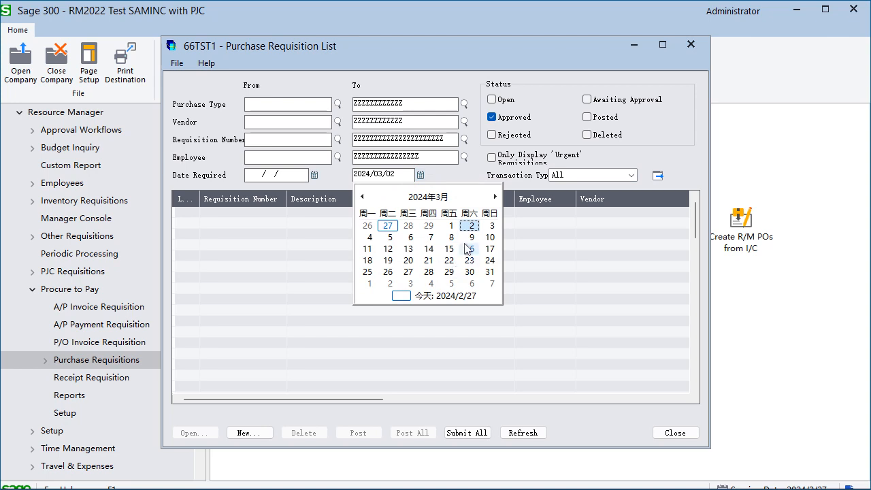
pyautogui.click(470, 237)
pyautogui.click(654, 175)
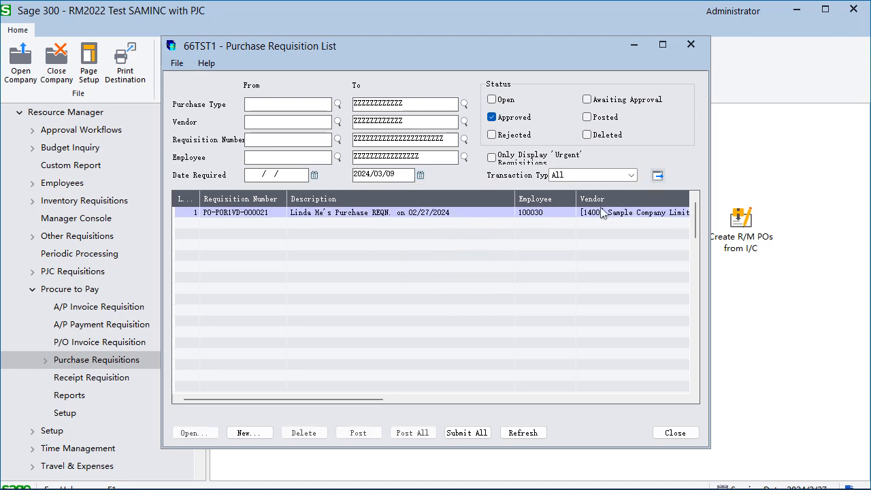
# Step: Widen the Date Required column and check the listed requisition's vendor, amount and required date against the date filter
pyautogui.click(497, 213)
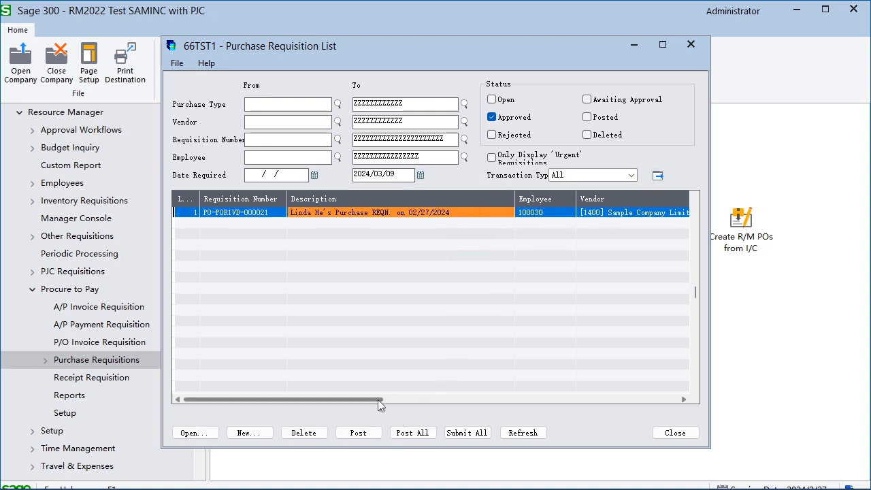
pyautogui.moveTo(380, 404); pyautogui.dragTo(532, 401)
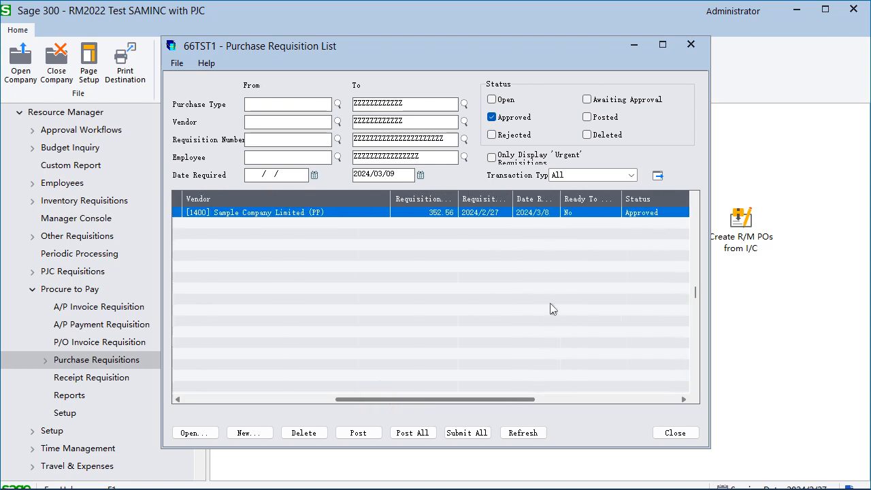
pyautogui.doubleClick(557, 198)
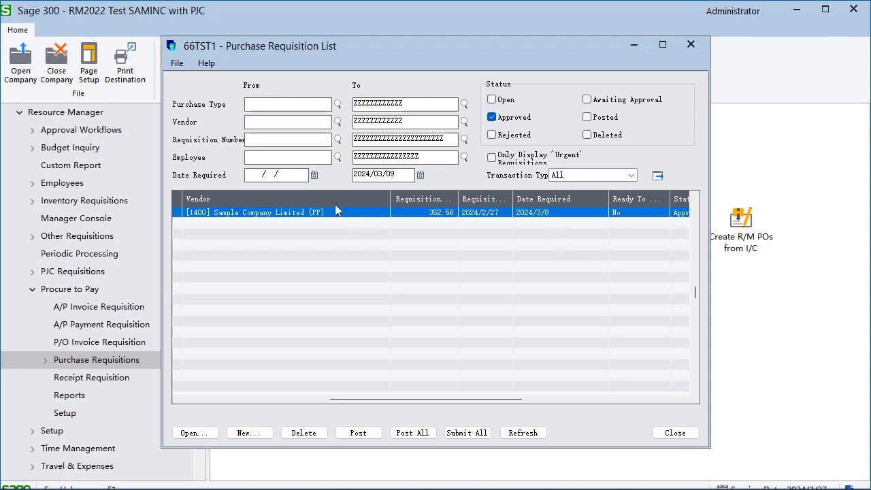
pyautogui.click(242, 178)
pyautogui.click(254, 175)
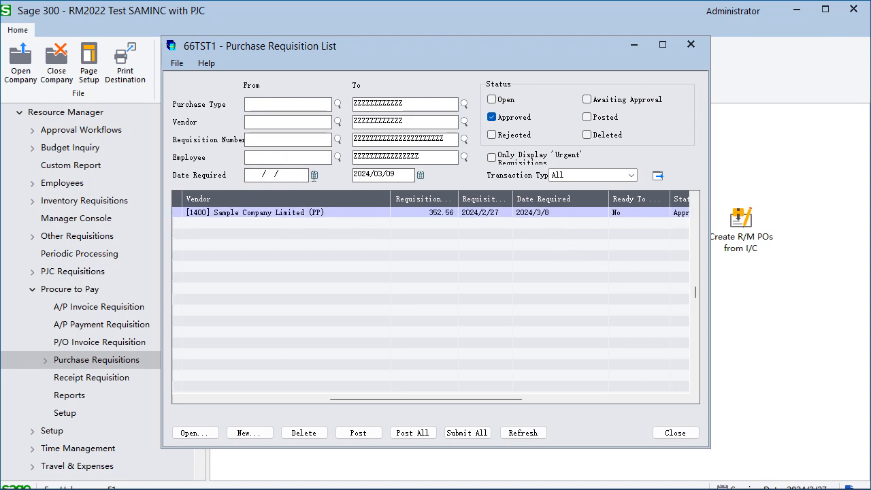
pyautogui.moveTo(407, 175); pyautogui.dragTo(321, 175)
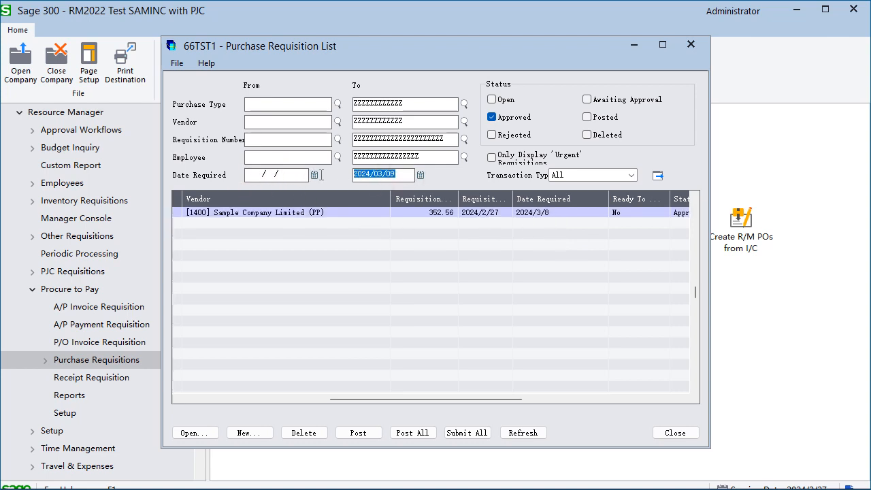
pyautogui.click(538, 220)
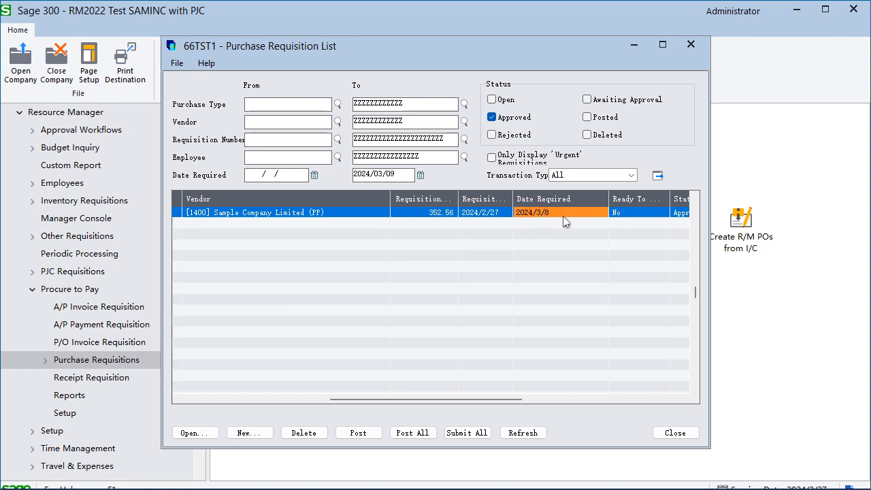
pyautogui.click(402, 172)
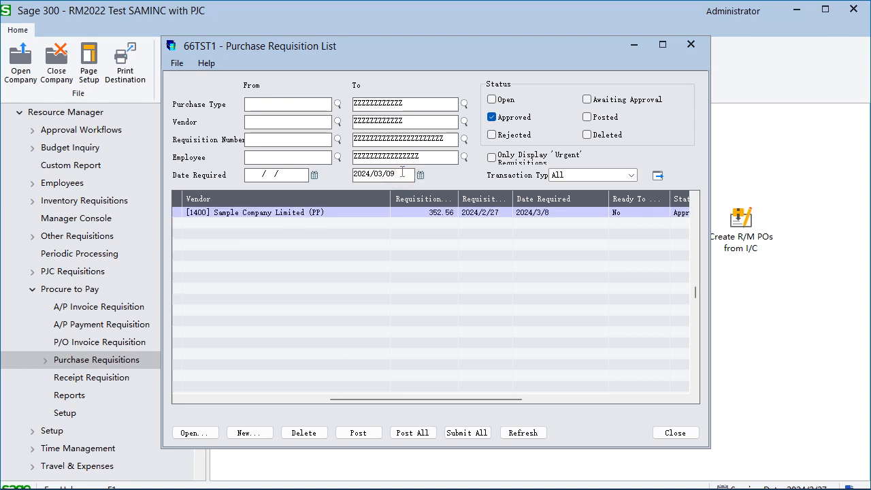
pyautogui.click(570, 216)
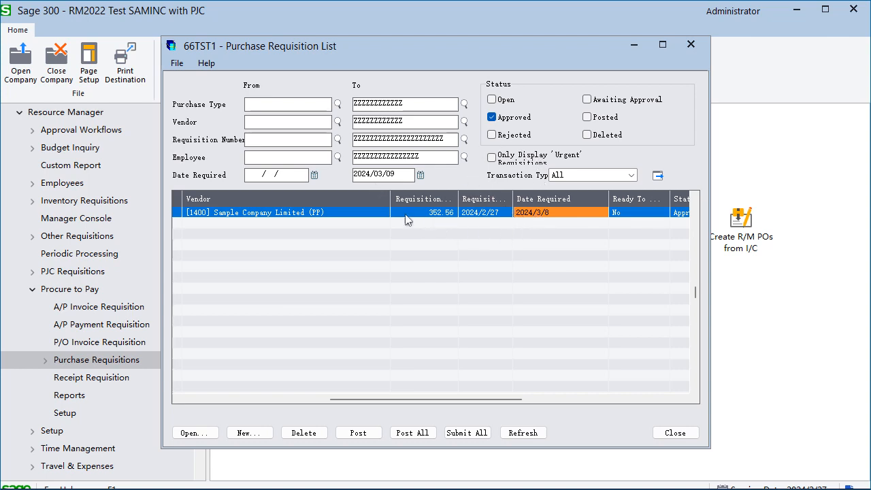
pyautogui.click(359, 213)
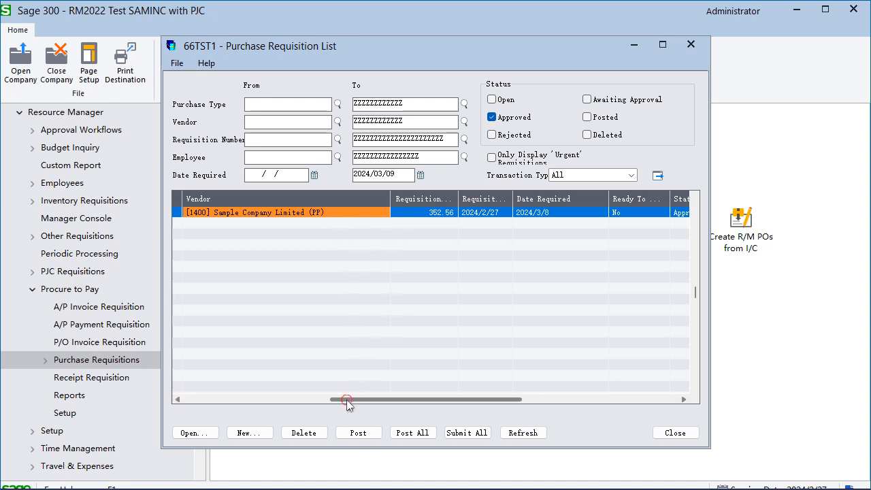
pyautogui.moveTo(349, 400); pyautogui.dragTo(215, 404)
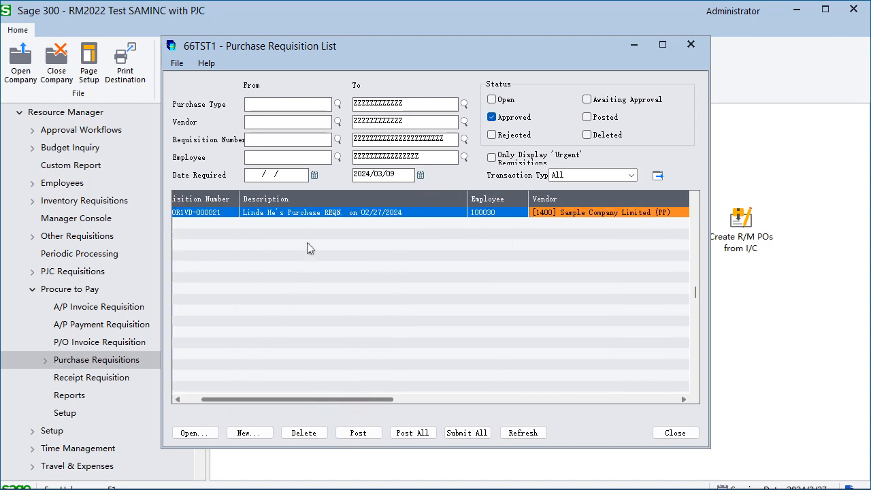
# Step: Open the approved requisition from the list and check its vendor
pyautogui.click(330, 213)
pyautogui.click(201, 433)
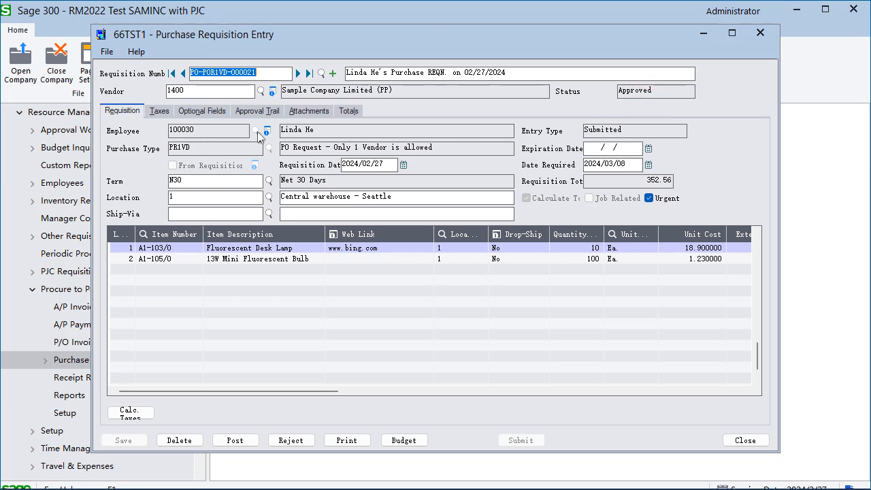
pyautogui.click(219, 91)
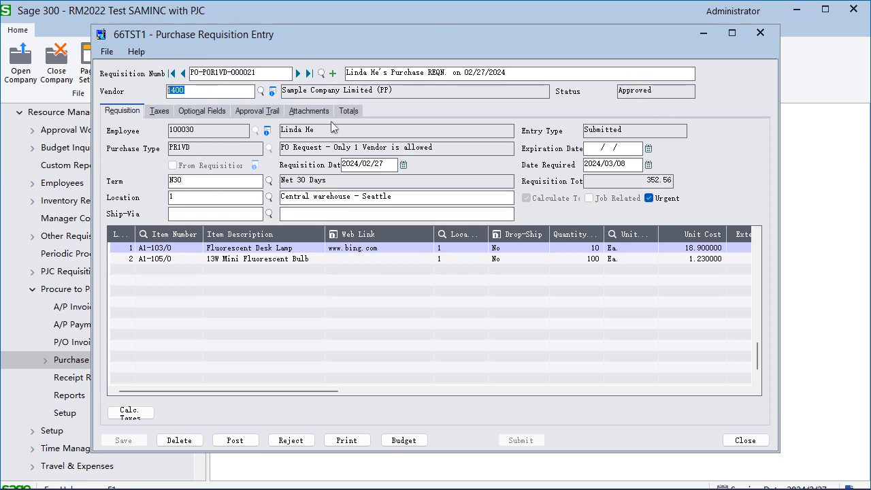
# Step: Show the requisition's approval trail, widen the Employee Name column and examine the submission and approval entries
pyautogui.click(267, 113)
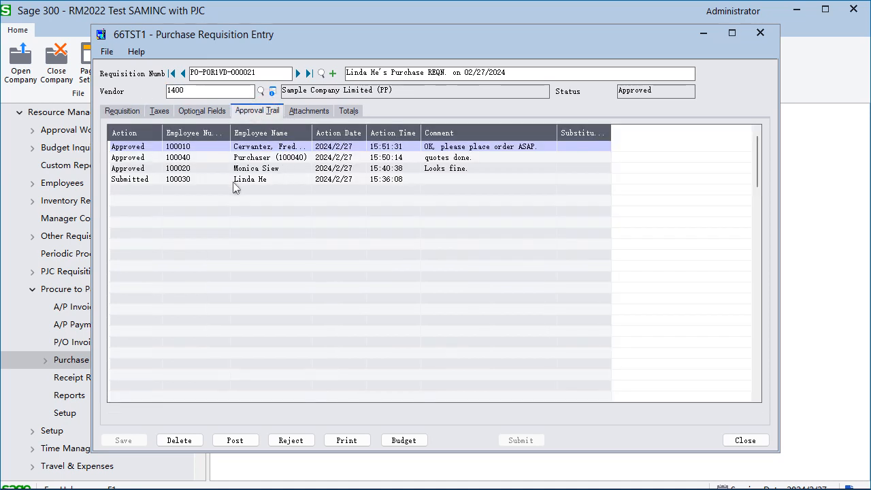
pyautogui.click(235, 179)
pyautogui.click(277, 148)
pyautogui.moveTo(312, 132); pyautogui.dragTo(392, 120)
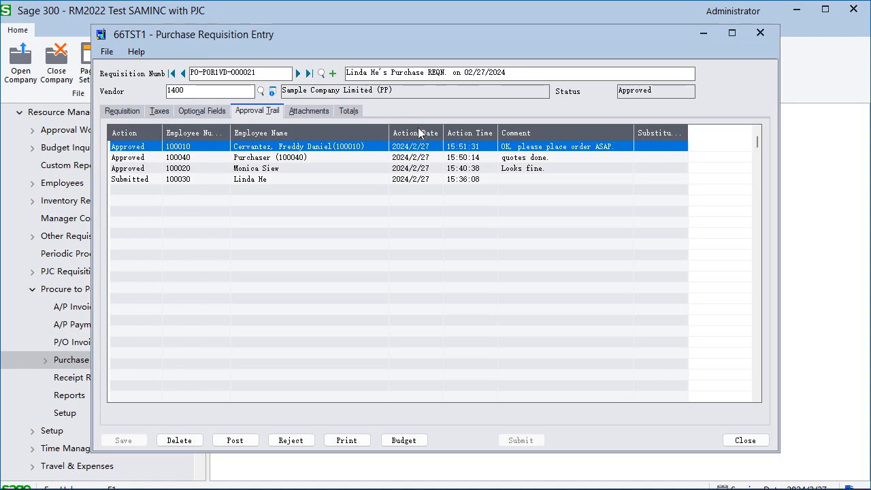
# Step: Review the requisition's taxes, optional fields and totals
pyautogui.click(160, 112)
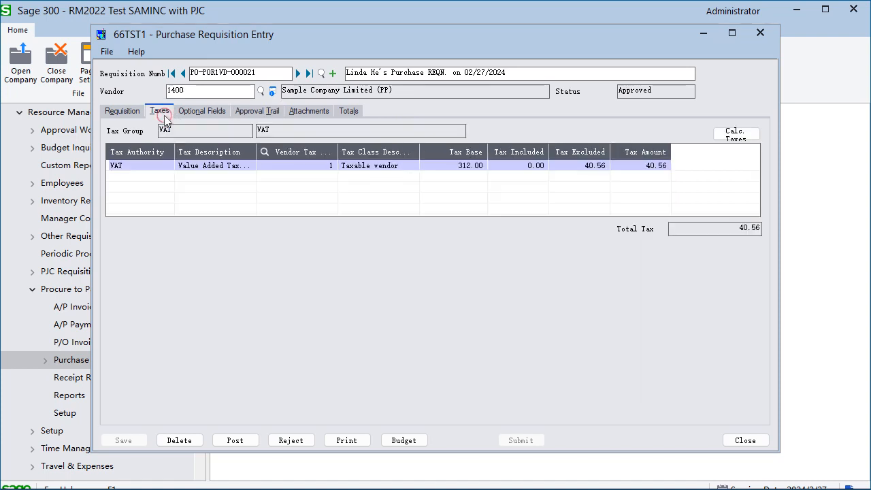
pyautogui.click(202, 114)
pyautogui.click(349, 113)
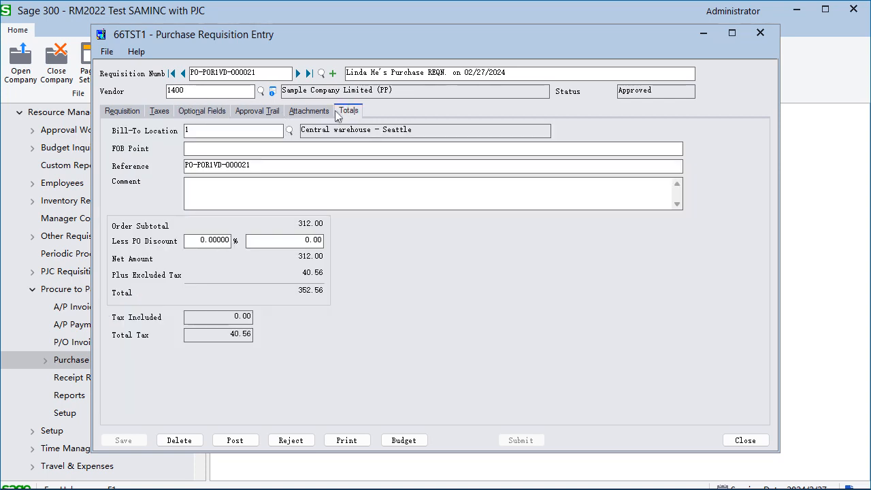
# Step: Preview the requisition's DeskLamp.jpg attachment, close the image and return to the requisition's main details
pyautogui.click(314, 113)
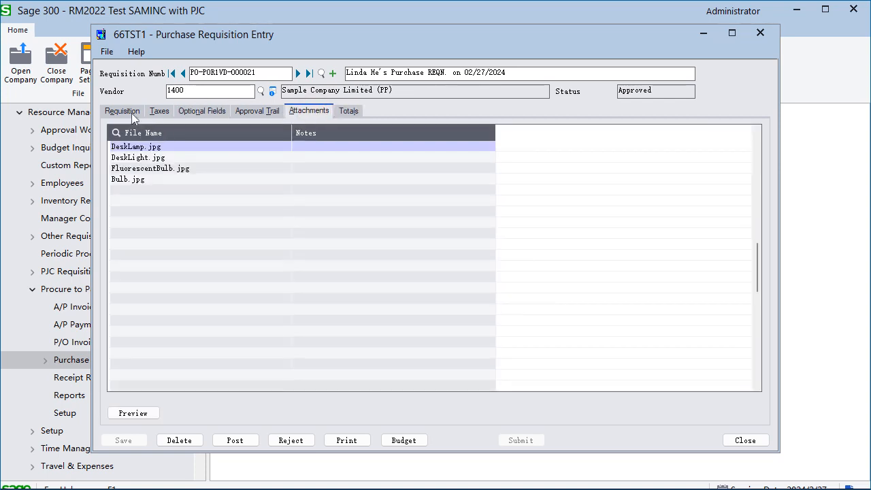
pyautogui.click(155, 147)
pyautogui.click(140, 413)
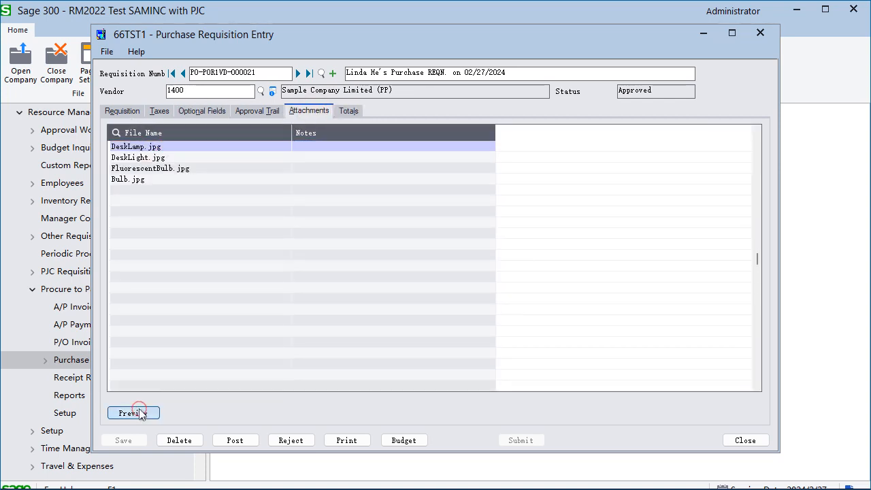
pyautogui.click(857, 9)
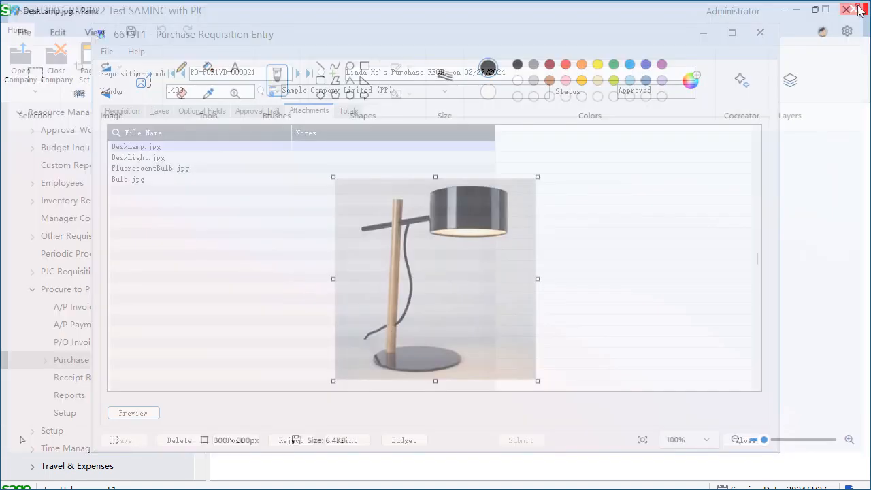
pyautogui.click(140, 110)
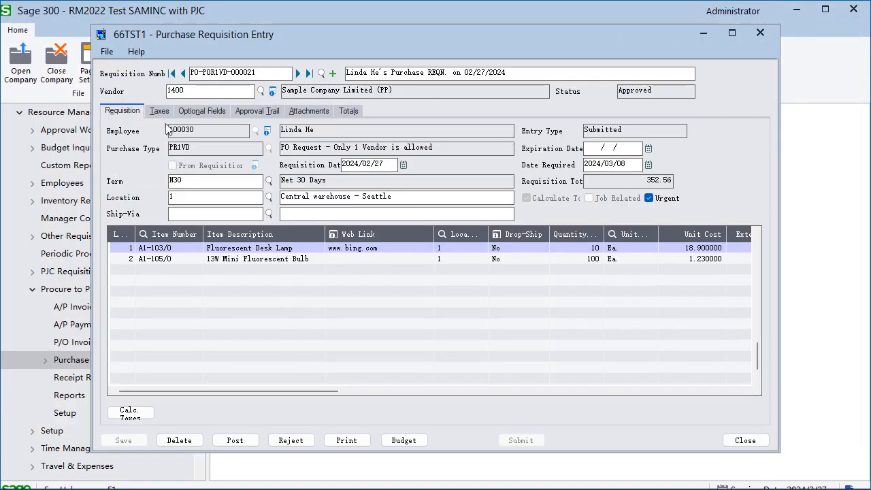
# Step: Post the approved purchase requisition, agreeing to post it without Ready To Post being set
pyautogui.click(461, 300)
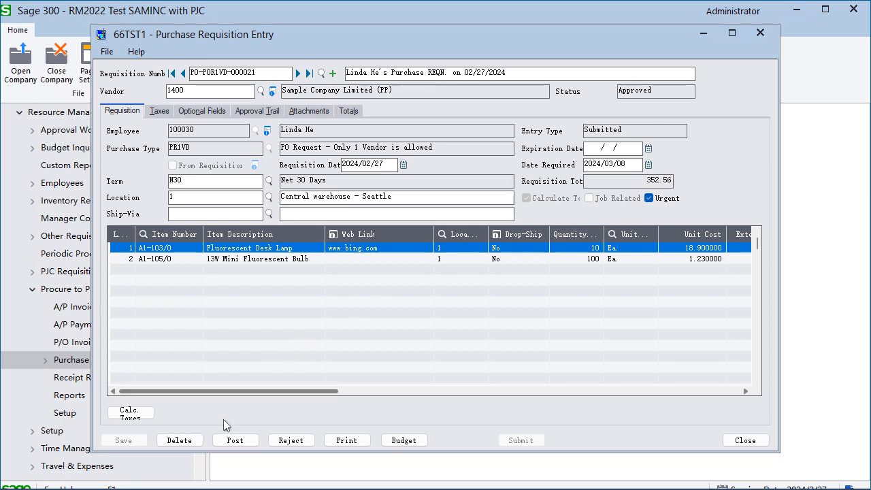
pyautogui.click(235, 440)
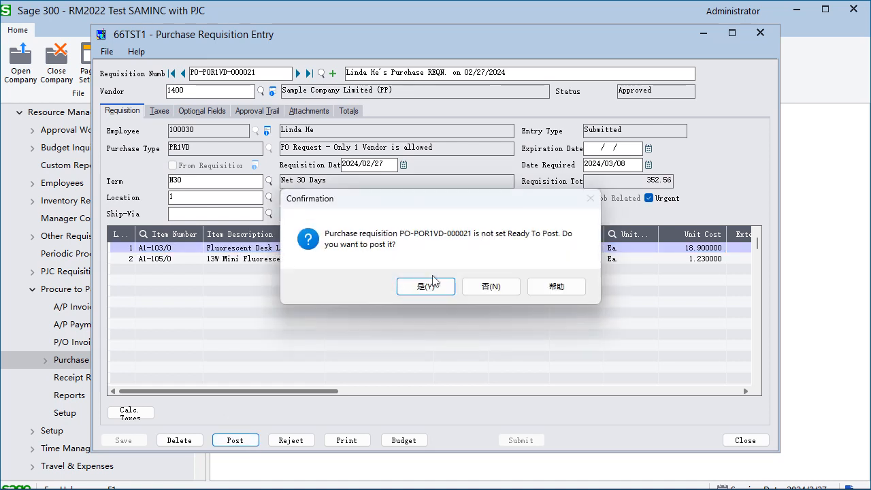
pyautogui.click(430, 287)
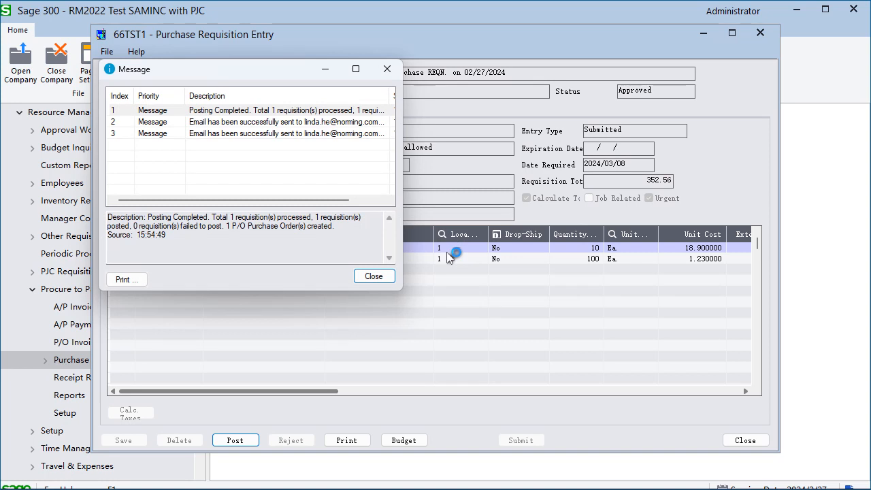
# Step: Review the posting result and e-mail notification messages one by one, then close the message window
pyautogui.click(355, 127)
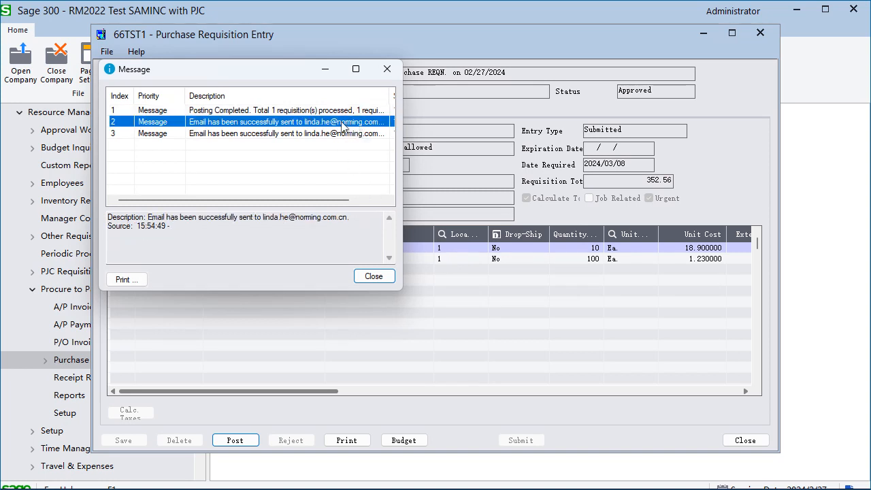
pyautogui.click(340, 134)
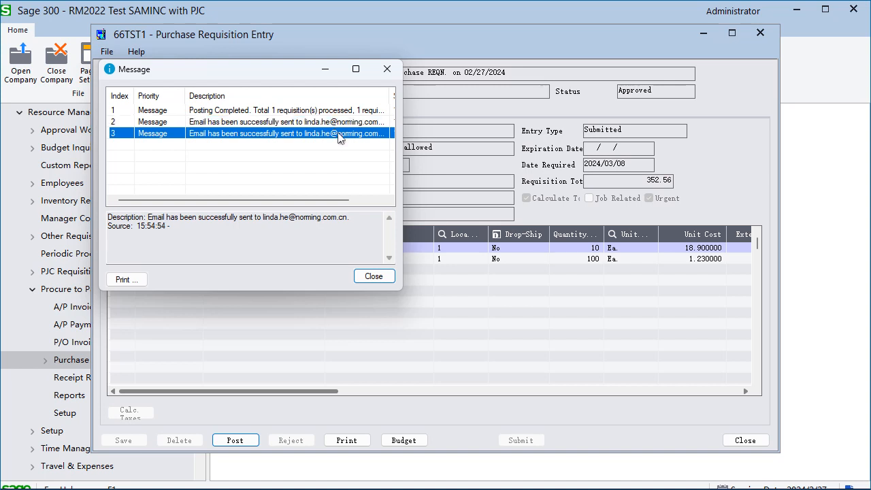
pyautogui.click(351, 123)
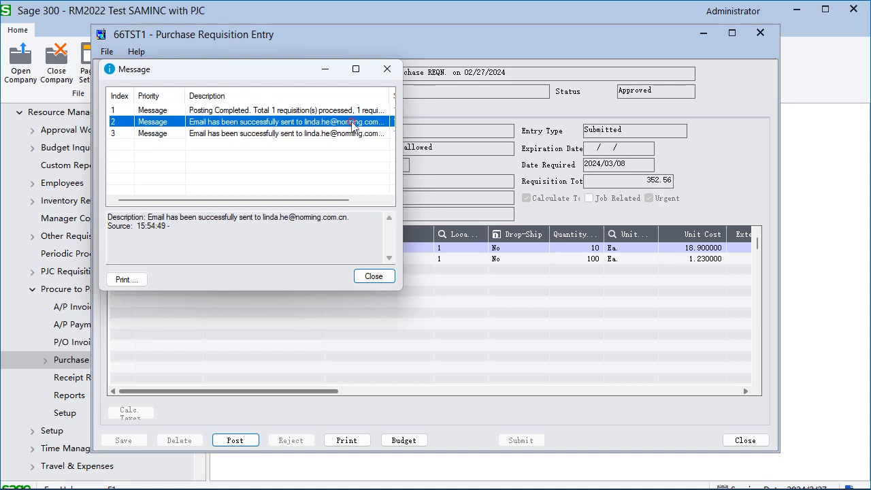
pyautogui.click(341, 110)
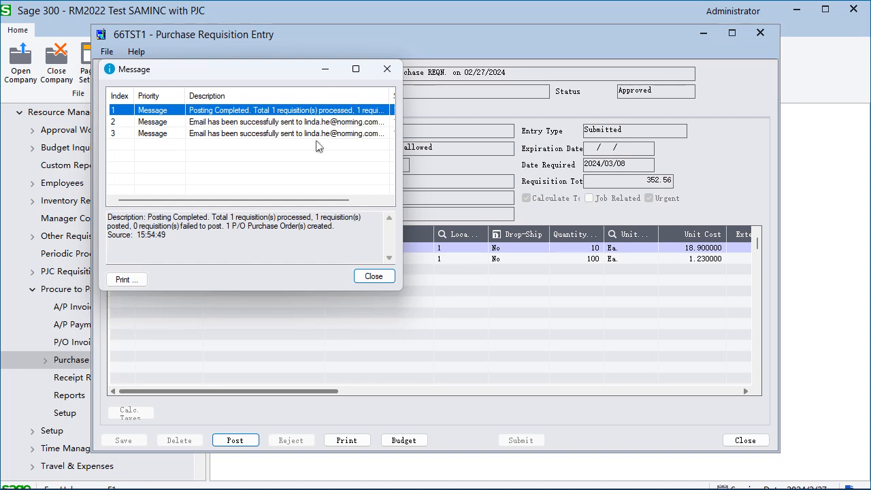
pyautogui.moveTo(204, 247); pyautogui.dragTo(293, 217)
pyautogui.click(289, 231)
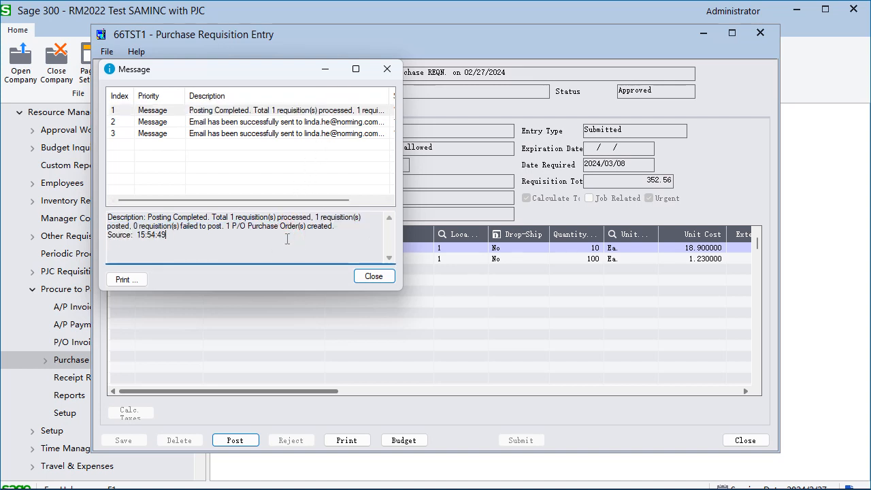
pyautogui.click(311, 123)
pyautogui.click(313, 134)
pyautogui.click(312, 125)
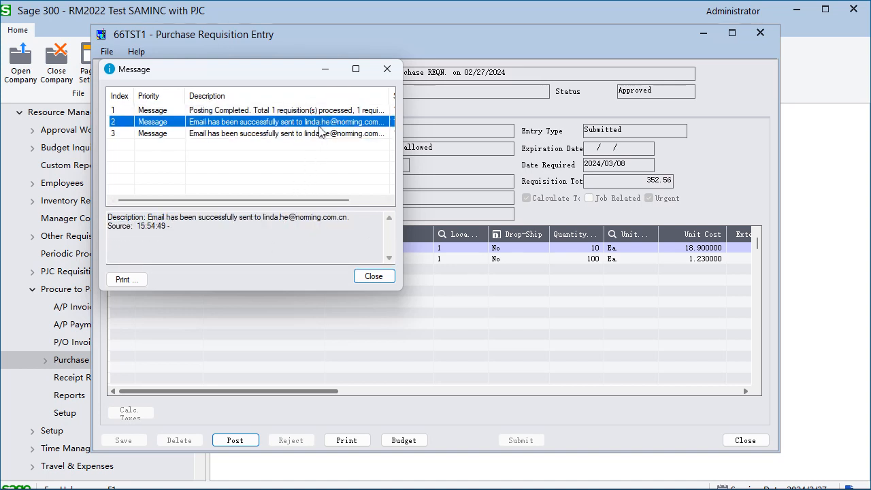
pyautogui.click(345, 144)
pyautogui.click(392, 278)
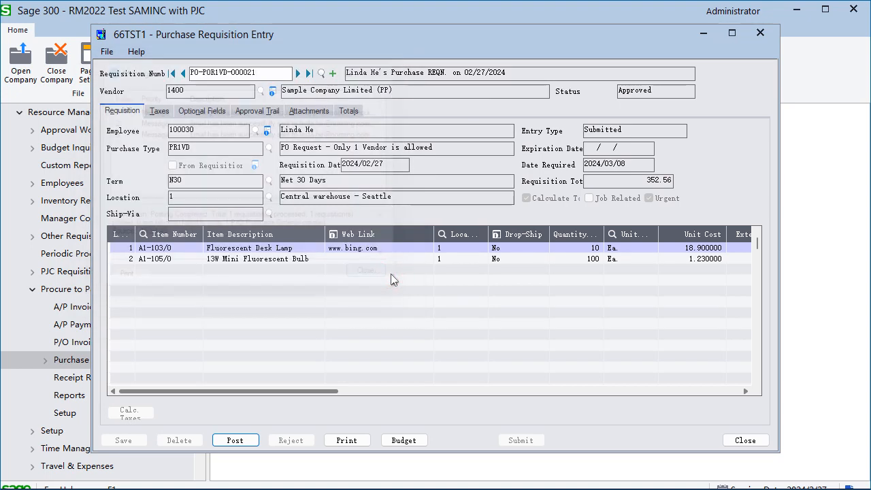
# Step: Switch to Foxmail, check for new mail and open the message "Please find the PO from Norming"
pyautogui.hotkey('alt', 'Tab')
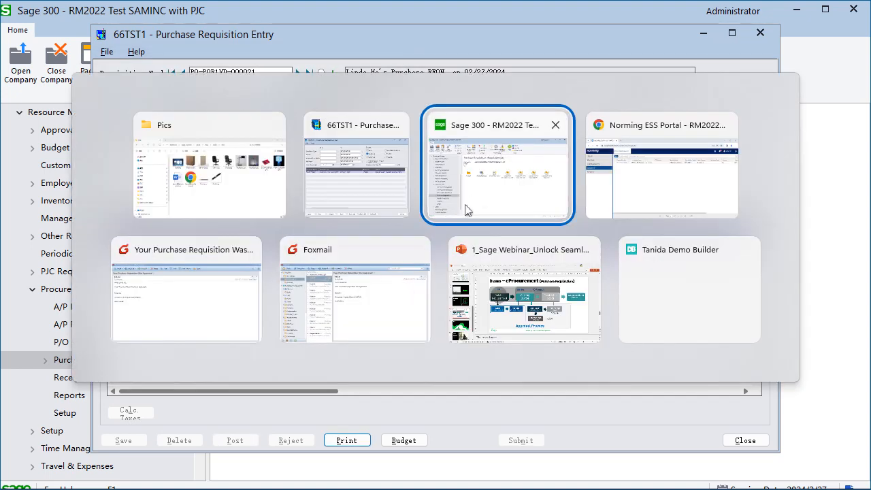
pyautogui.click(343, 258)
pyautogui.click(41, 27)
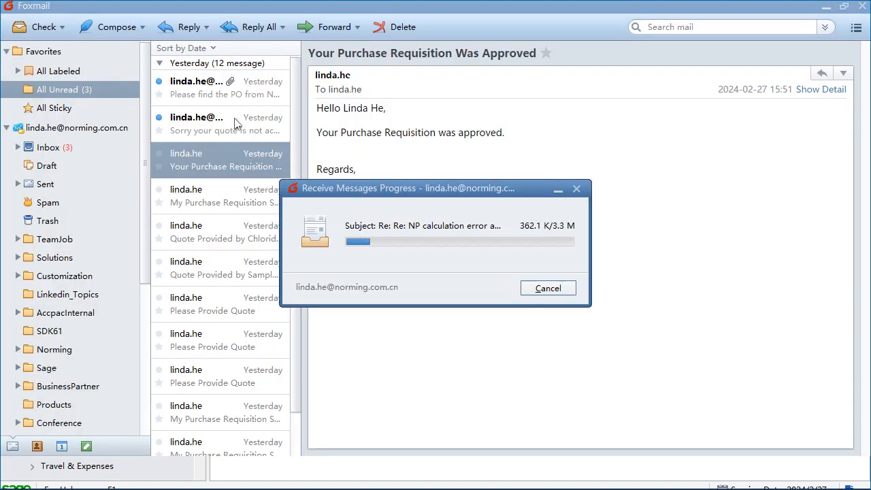
pyautogui.click(235, 87)
pyautogui.doubleClick(227, 96)
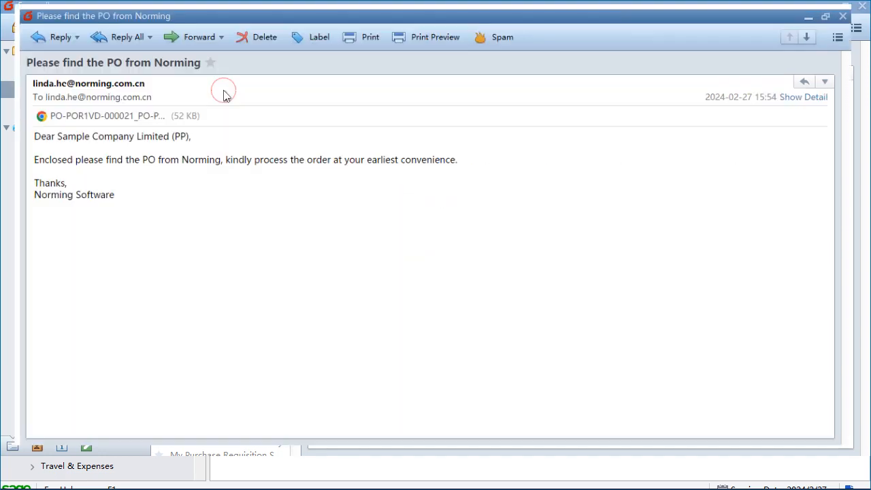
# Step: Check the vendor addressed in the purchase order e-mail and read its request to process the order
pyautogui.moveTo(40, 132); pyautogui.dragTo(152, 138)
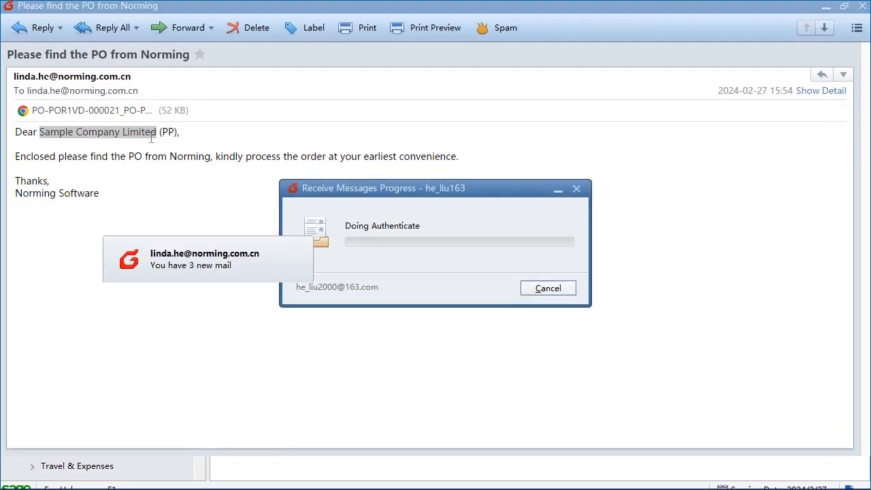
pyautogui.click(153, 145)
pyautogui.click(273, 206)
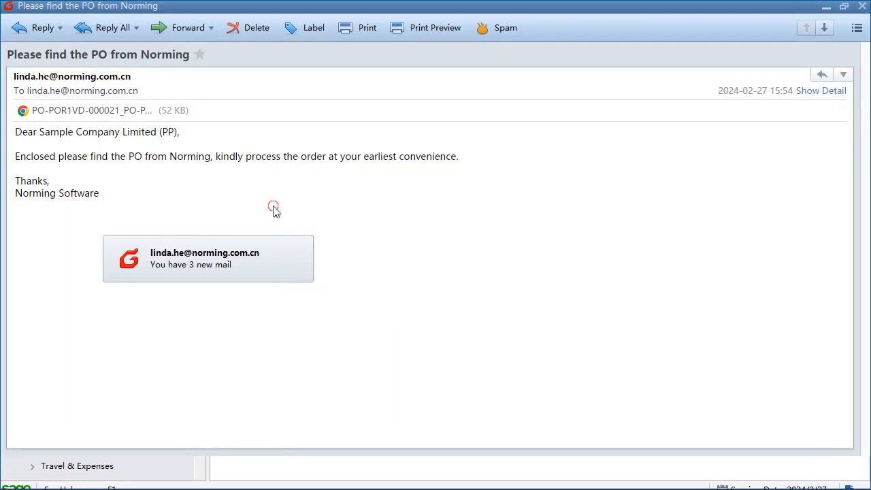
pyautogui.click(306, 240)
pyautogui.moveTo(90, 156); pyautogui.dragTo(398, 157)
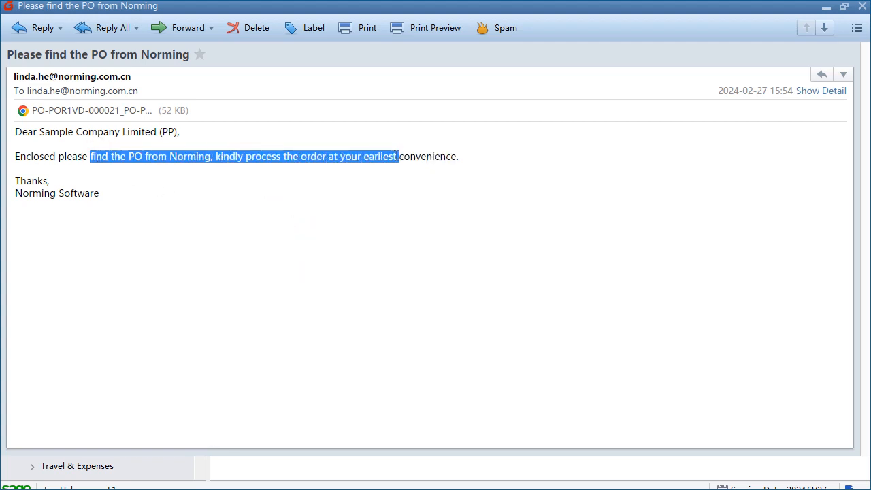
pyautogui.click(379, 185)
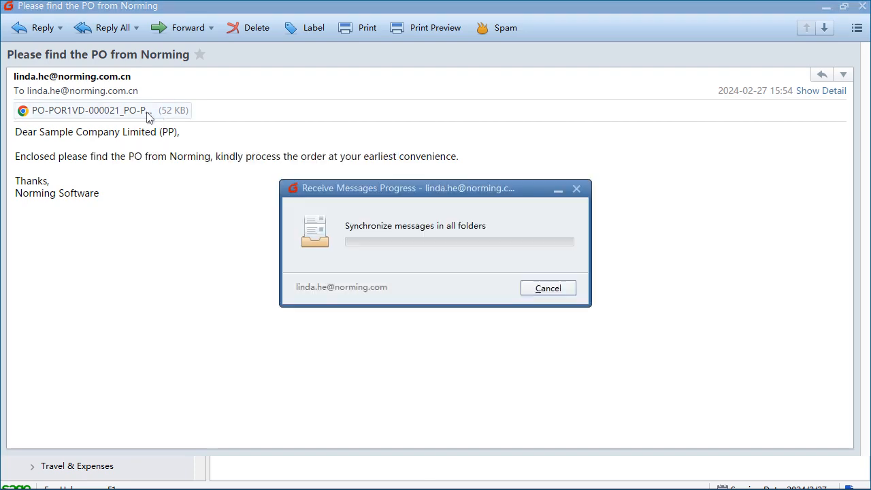
# Step: Open the attached purchase order PDF, check its unit costs and quantities ordered, and close the PDF and the e-mail
pyautogui.rightClick(147, 110)
pyautogui.click(198, 138)
pyautogui.click(282, 190)
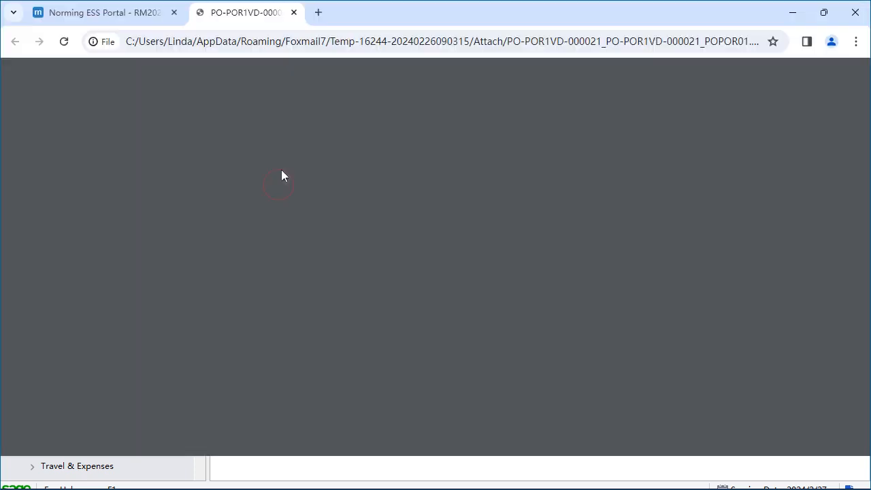
pyautogui.scroll(-2, 438, 262)
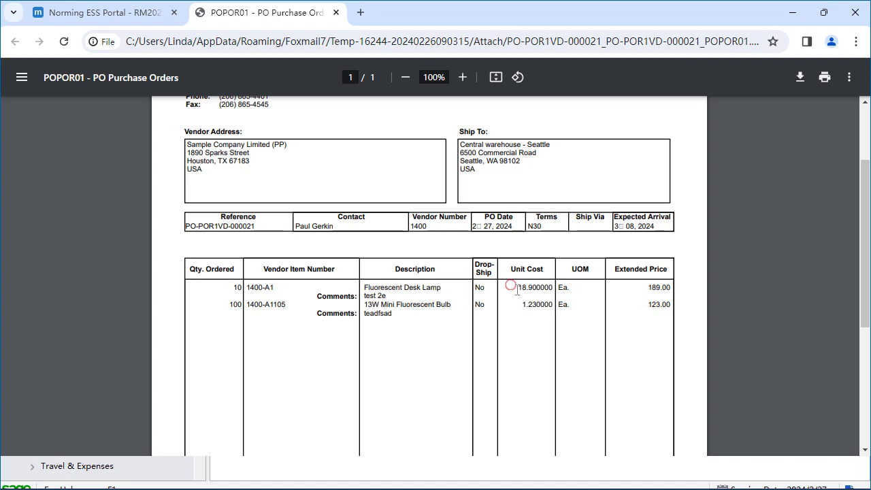
pyautogui.moveTo(513, 287); pyautogui.dragTo(547, 303)
pyautogui.tripleClick(548, 303)
pyautogui.click(531, 311)
pyautogui.moveTo(237, 298); pyautogui.dragTo(242, 306)
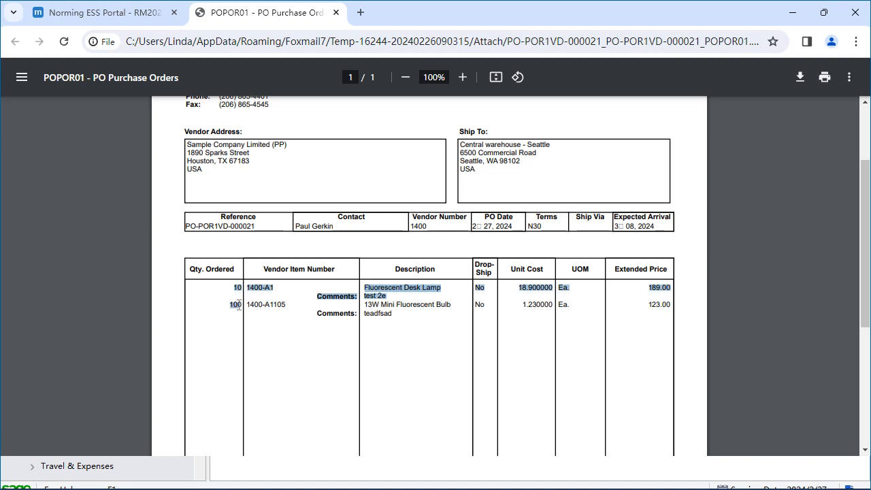
pyautogui.click(335, 12)
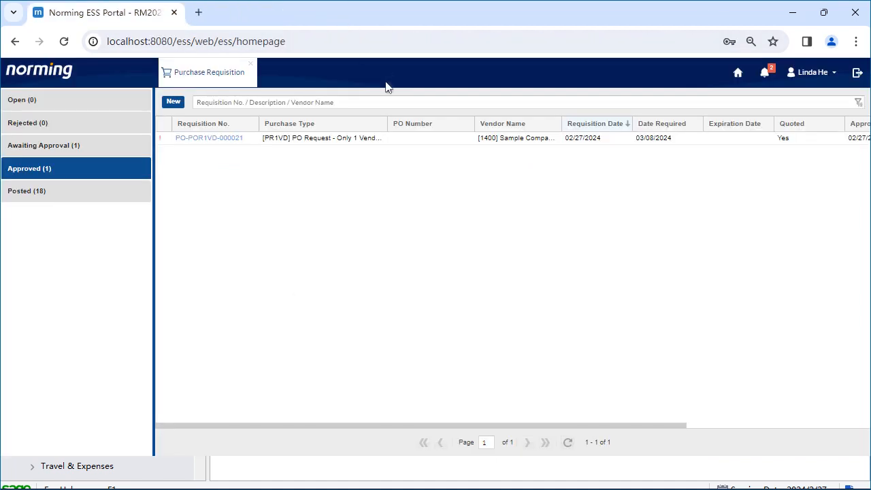
pyautogui.hotkey('alt', 'Tab')
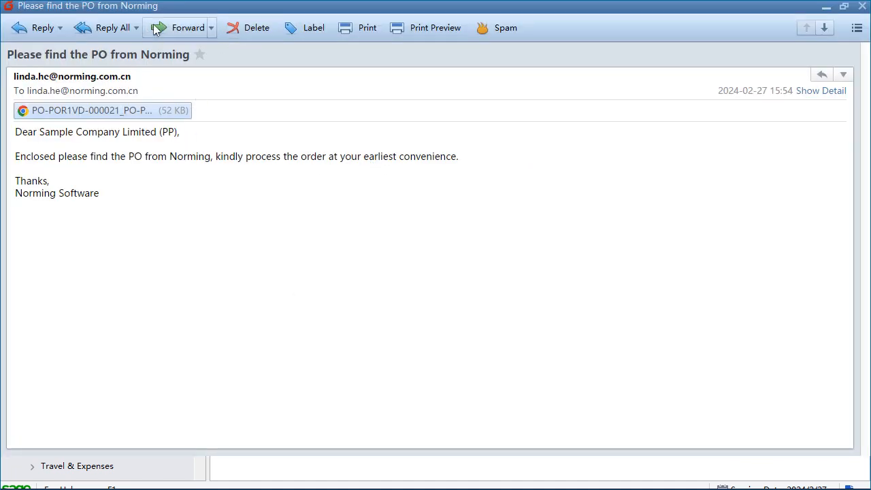
pyautogui.click(861, 6)
# Step: Open the "Sorry your quote is not accepted" message in Foxmail, check which vendor it addresses and close it
pyautogui.hotkey('alt', 'Tab')
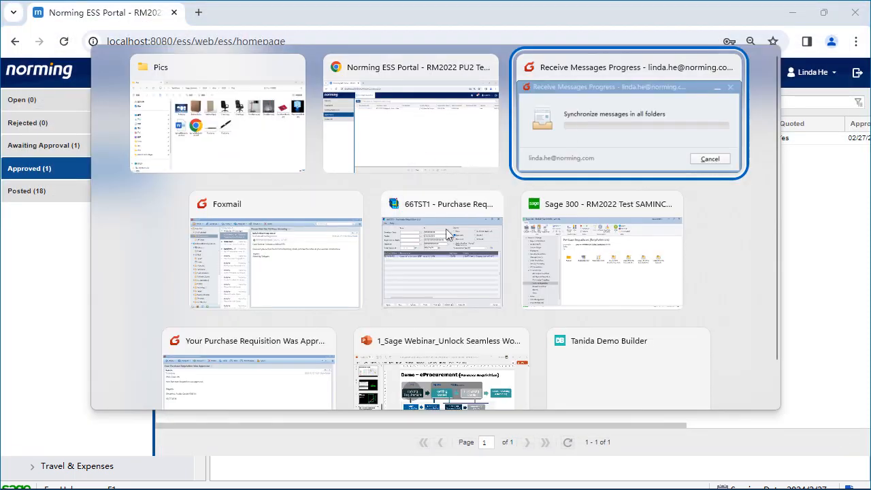
pyautogui.click(307, 234)
pyautogui.click(224, 117)
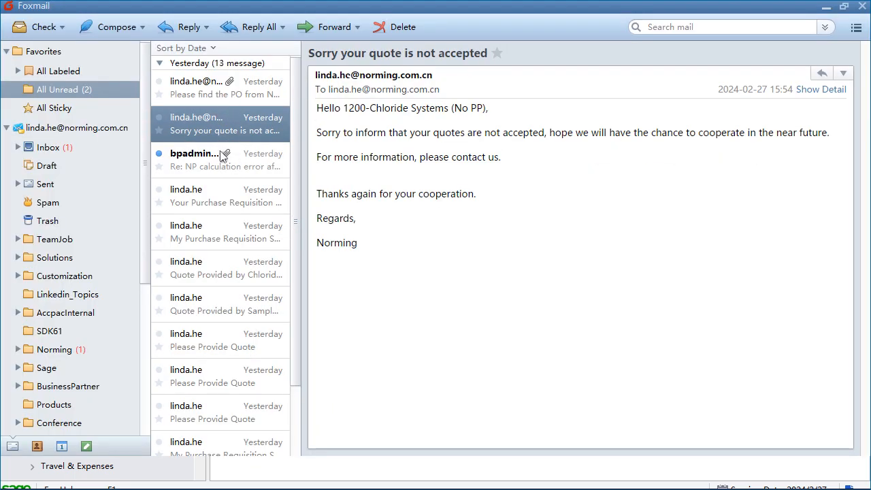
pyautogui.doubleClick(240, 116)
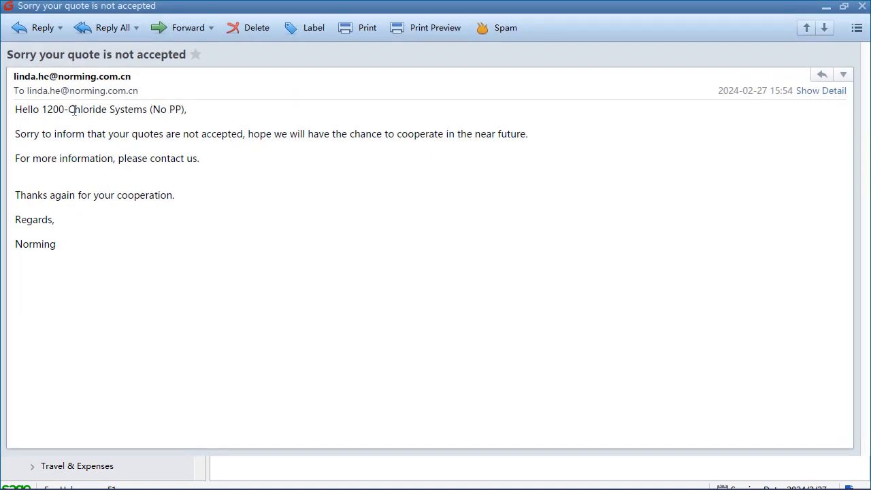
pyautogui.moveTo(73, 111); pyautogui.dragTo(116, 114)
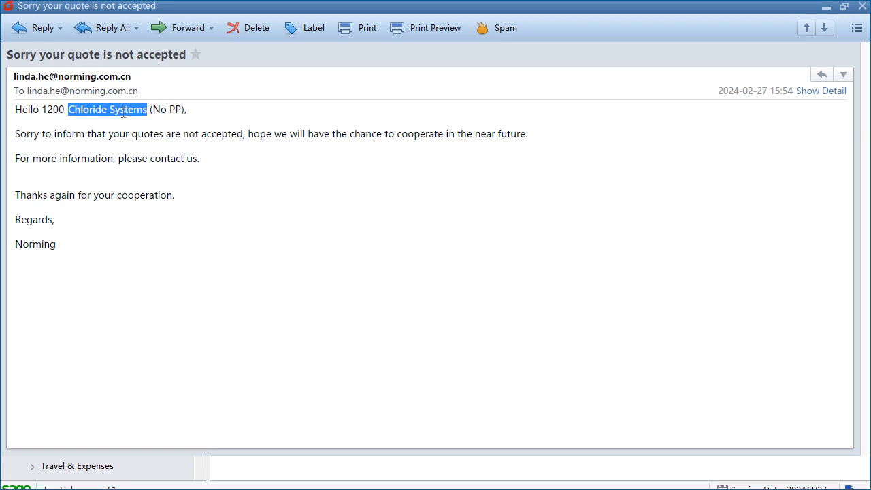
pyautogui.click(238, 152)
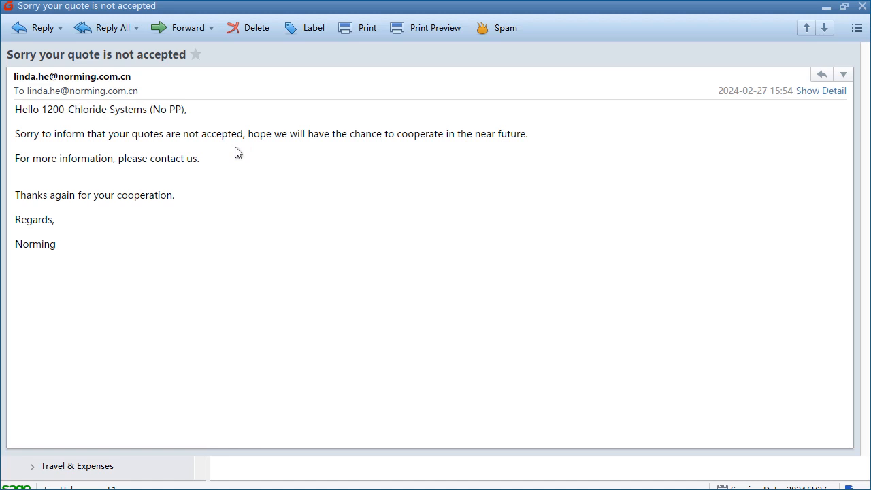
pyautogui.click(861, 6)
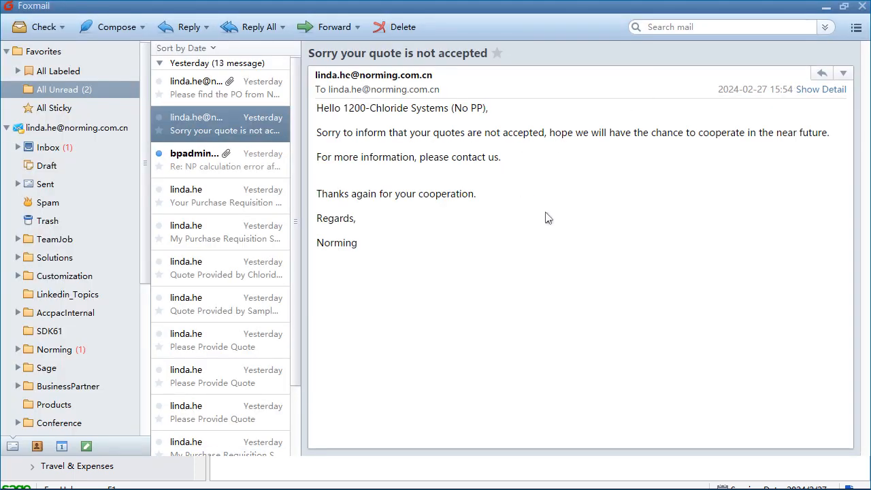
# Step: Switch back to the Sage 300 Purchase Requisition Entry and open the purchase order linked to the posted requisition
pyautogui.hotkey('alt', 'Tab')
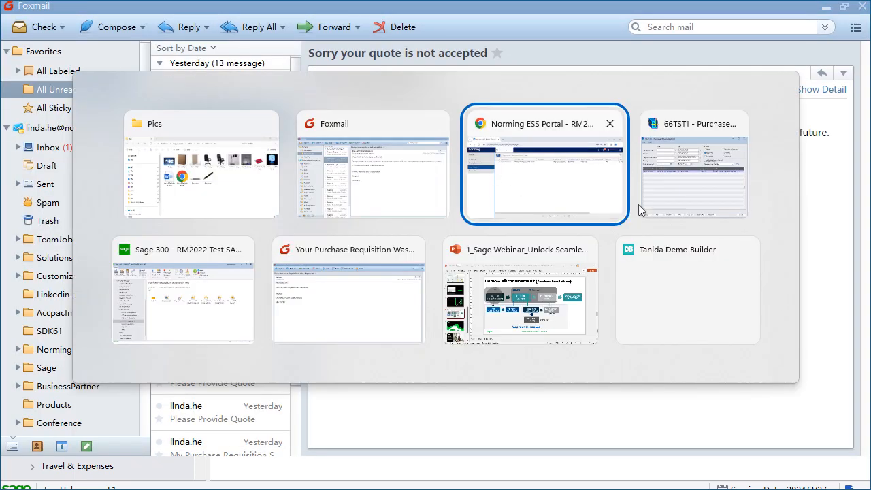
pyautogui.click(706, 180)
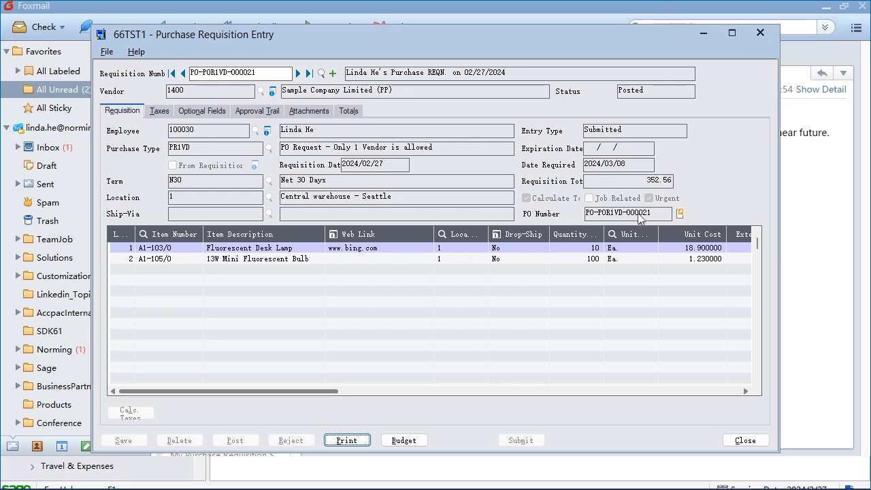
pyautogui.click(680, 213)
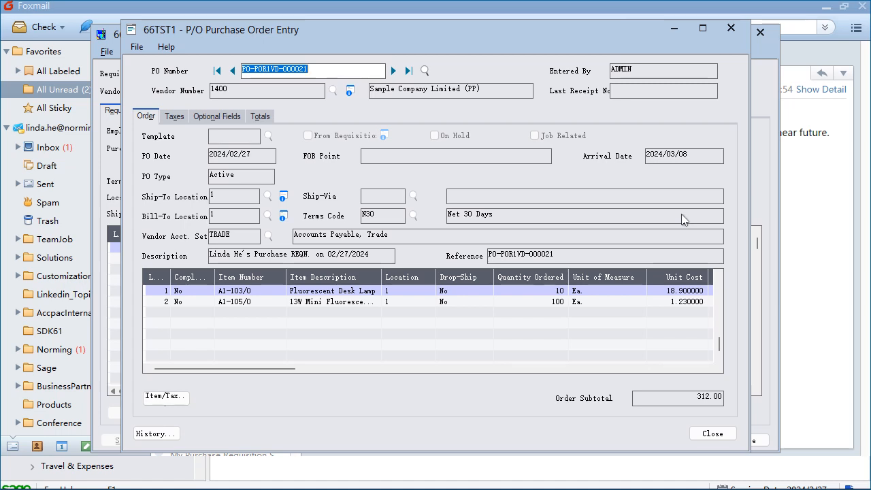
# Step: Check the quantities ordered and unit costs of both purchase order lines, and close the purchase order and its requisition
pyautogui.click(348, 292)
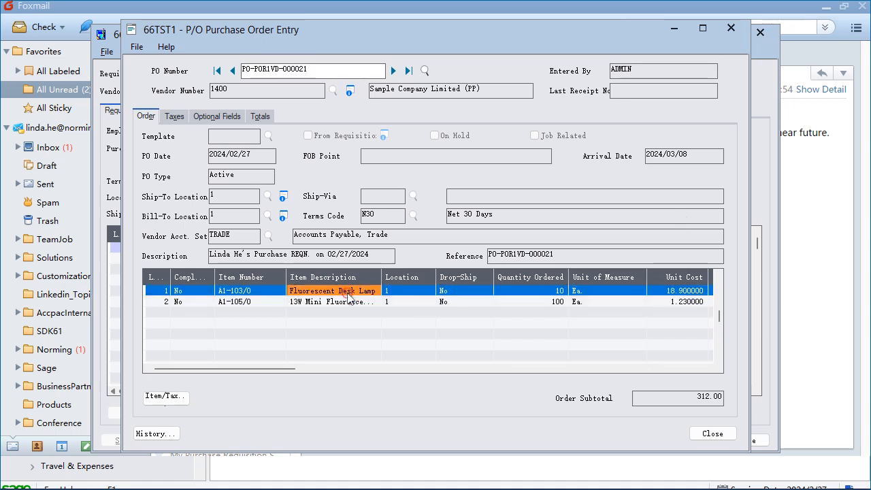
pyautogui.click(560, 291)
pyautogui.click(559, 302)
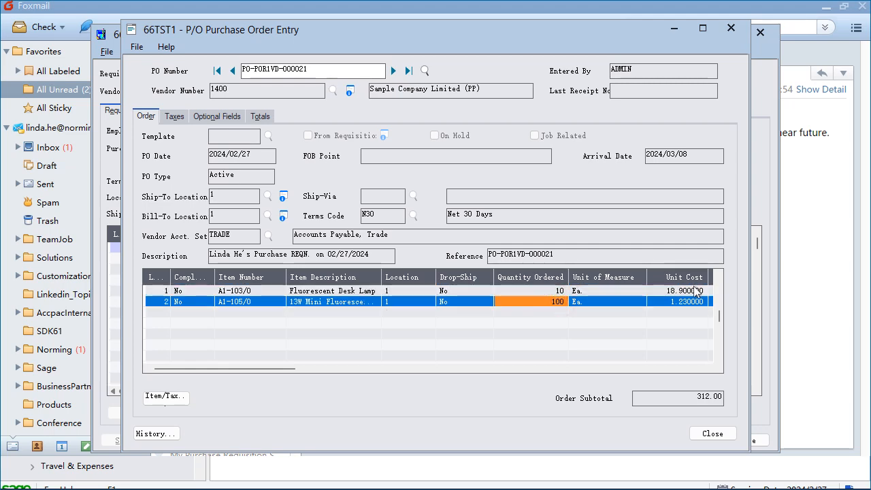
pyautogui.click(674, 301)
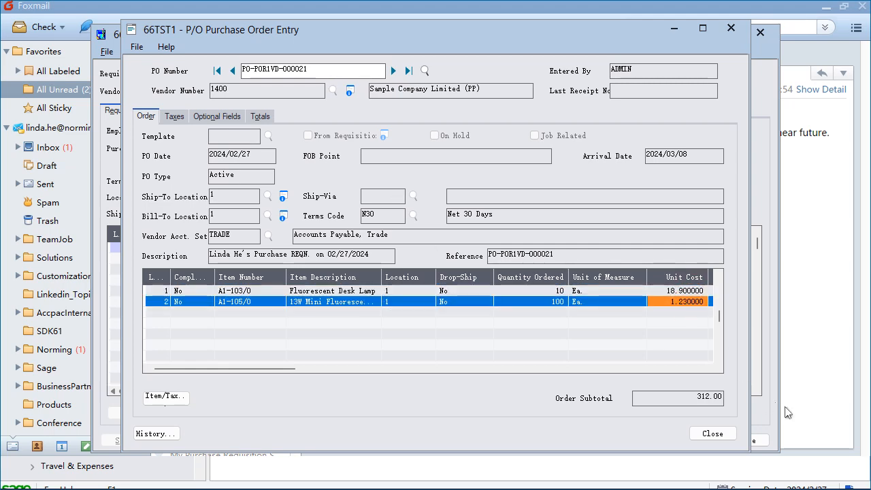
pyautogui.click(712, 433)
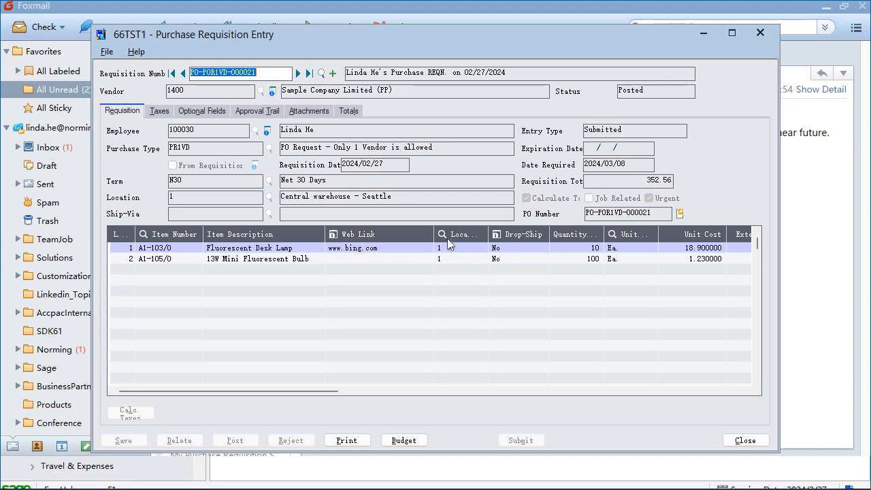
pyautogui.click(745, 440)
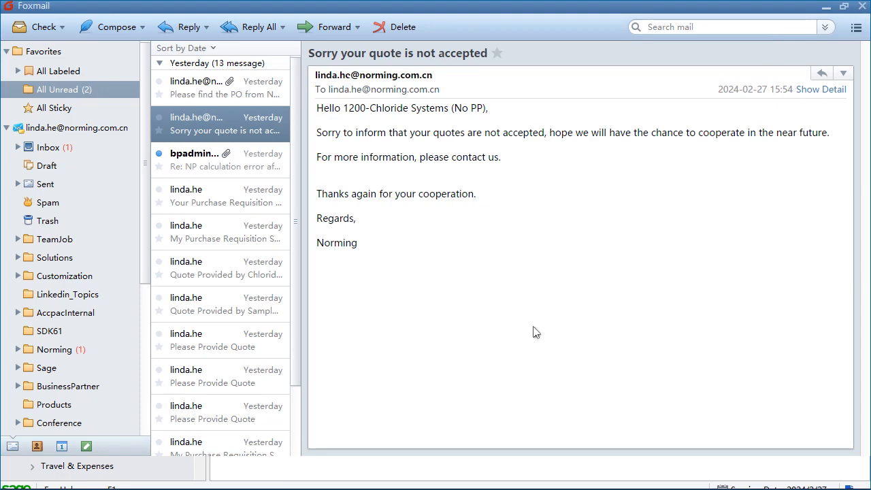
# Step: Switch to the Sage 300 Purchase Requisition List, check the list of approved requisitions from its first column, and close it
pyautogui.hotkey('alt', 'Tab')
pyautogui.click(558, 175)
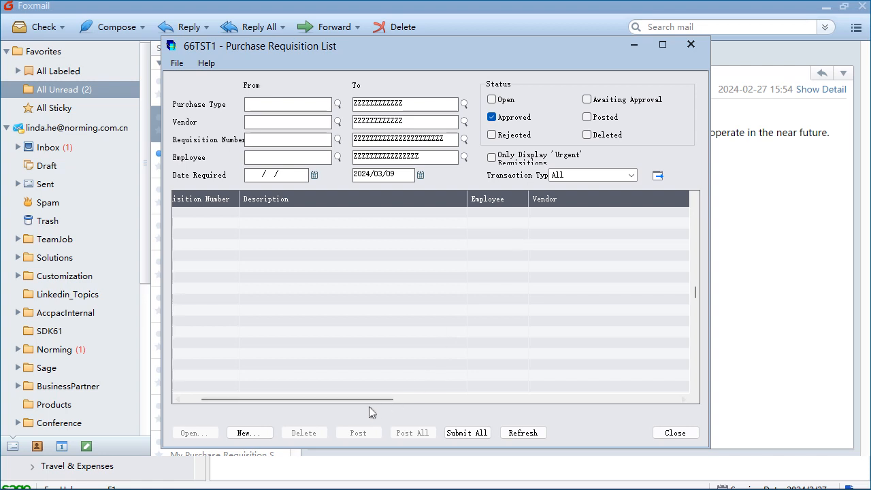
pyautogui.moveTo(390, 398); pyautogui.dragTo(349, 401)
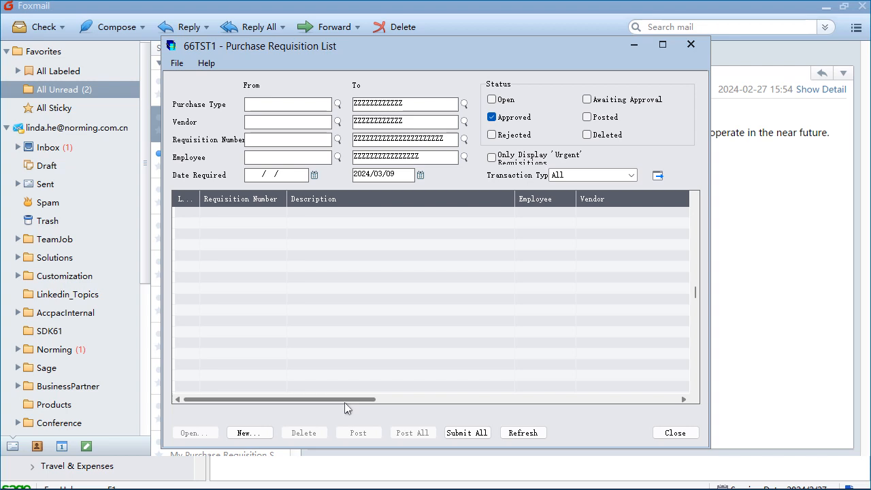
pyautogui.click(675, 432)
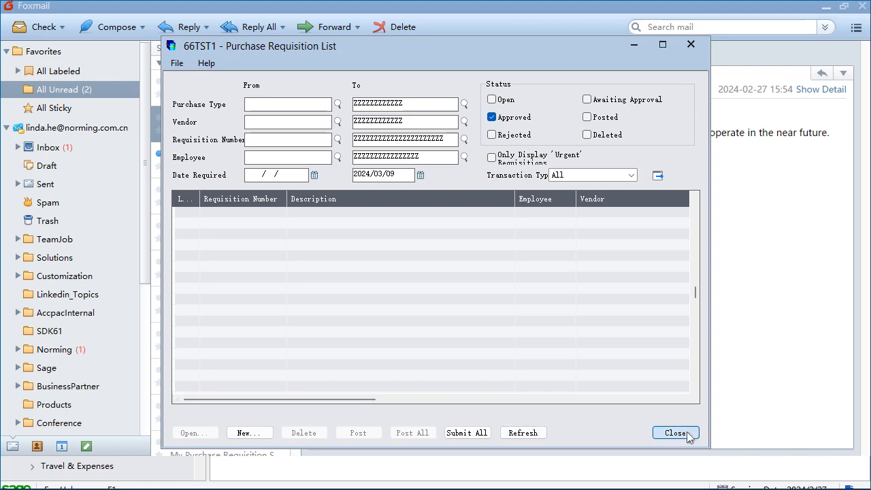
# Step: Switch to the Sage webinar presentation in PowerPoint and start the slide show from the eProcurement (Purchase Requisition) slide
pyautogui.hotkey('alt', 'Tab')
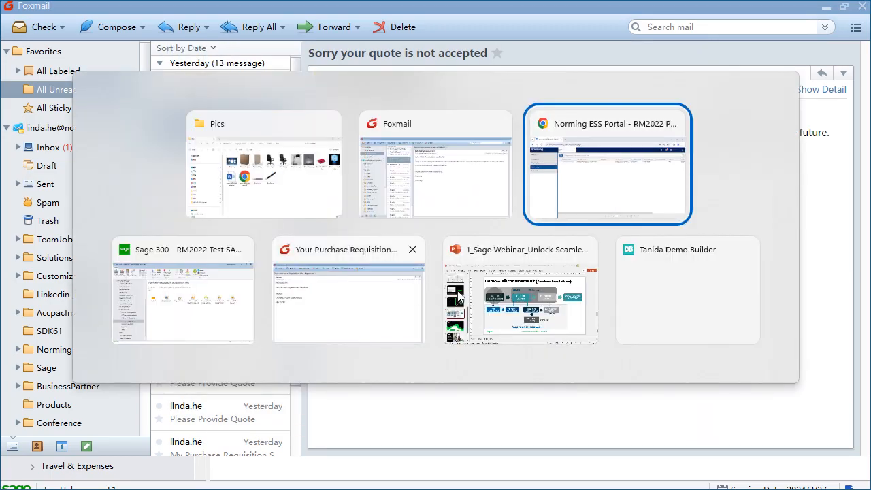
pyautogui.click(549, 297)
pyautogui.click(367, 337)
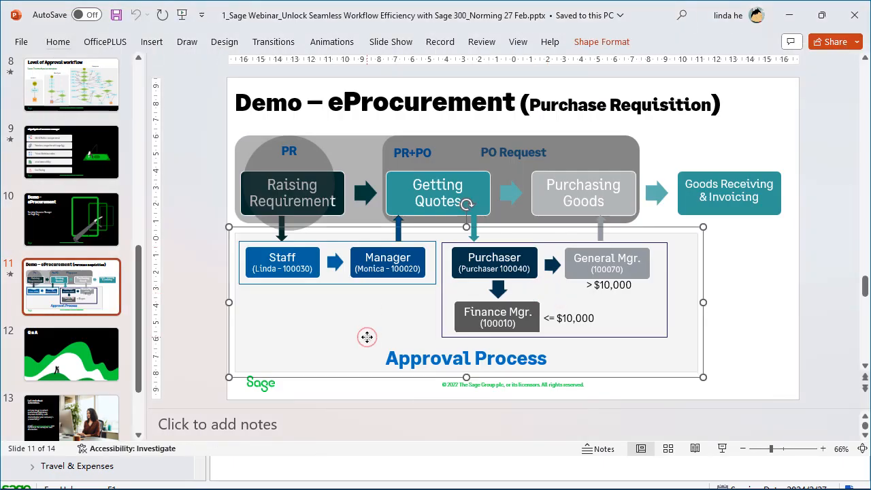
pyautogui.click(722, 448)
# Step: Advance the slide show through the eProcurement slide's animations to the QnA slide
pyautogui.click(657, 351)
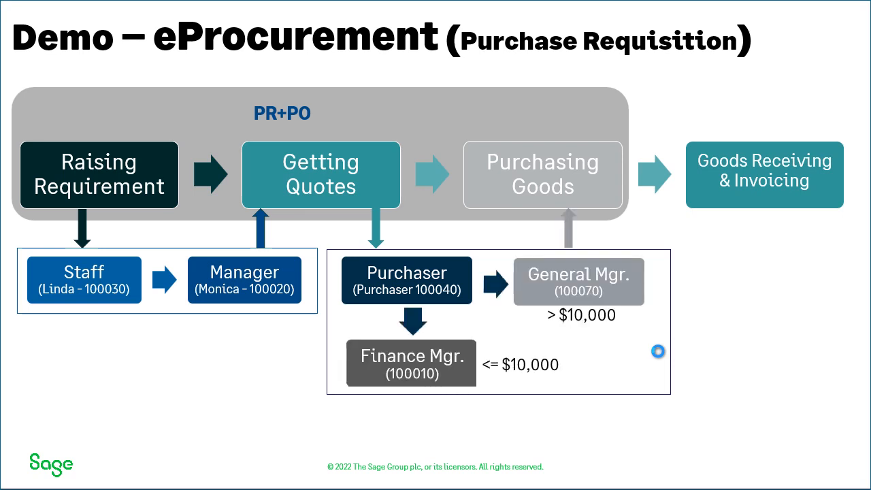
pyautogui.click(761, 336)
pyautogui.click(761, 336)
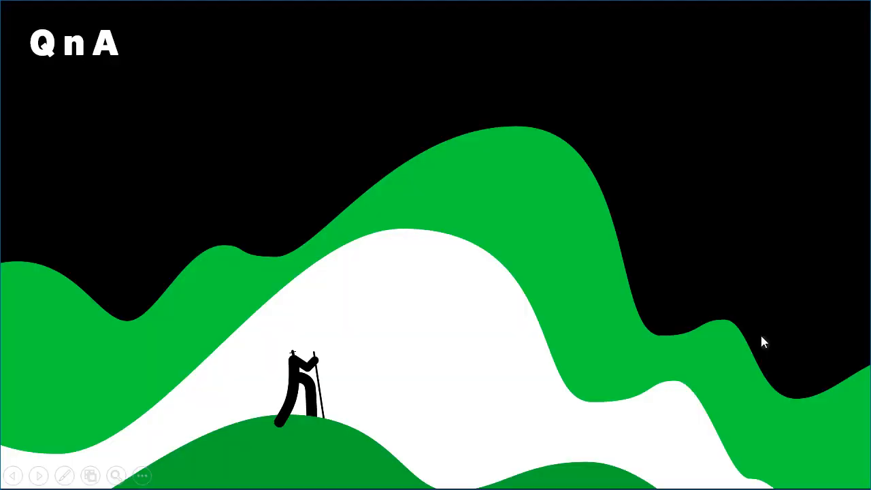